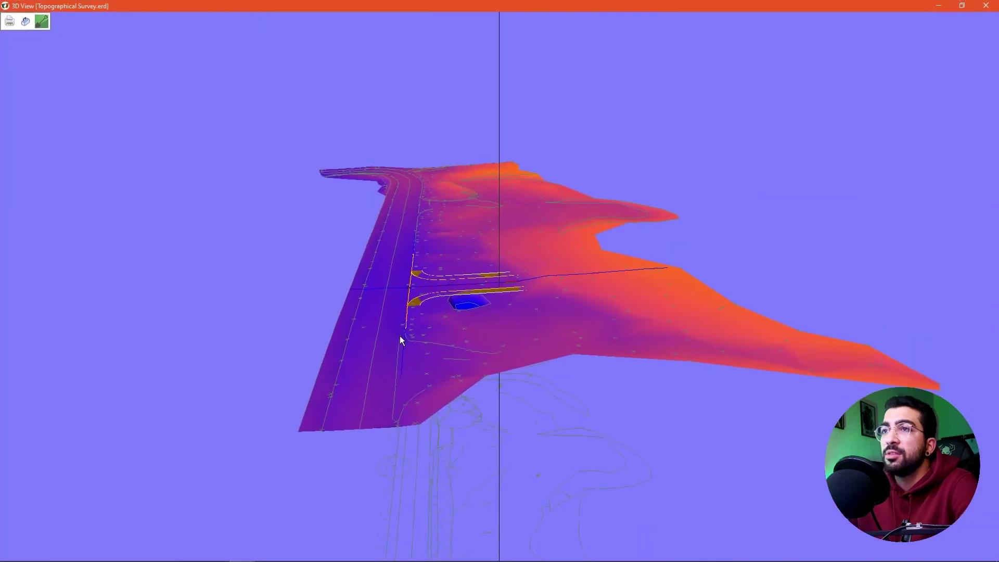
drag(400, 335, 306, 353)
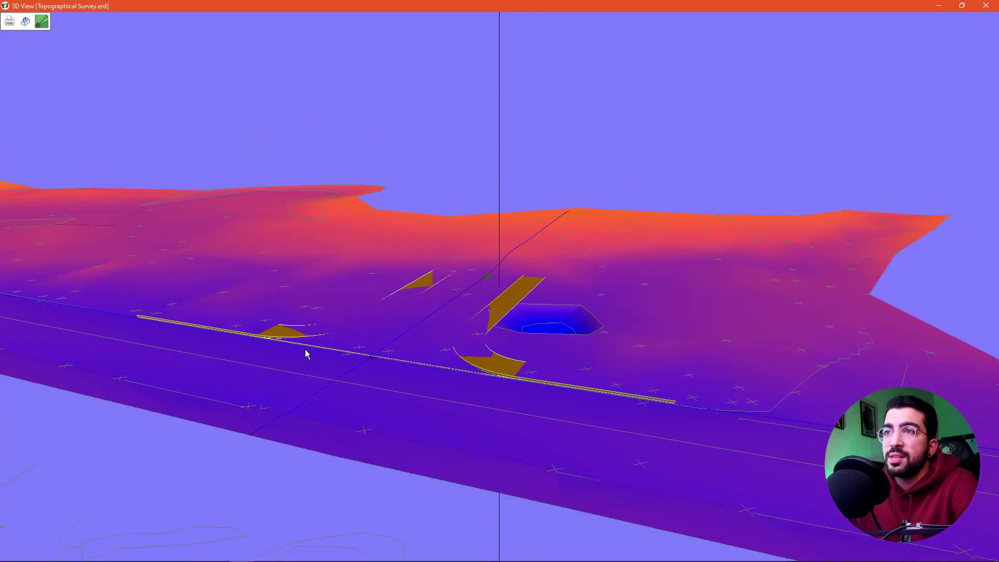
right_click(370, 227)
mouse_move(333, 281)
click(376, 284)
drag(414, 345, 299, 308)
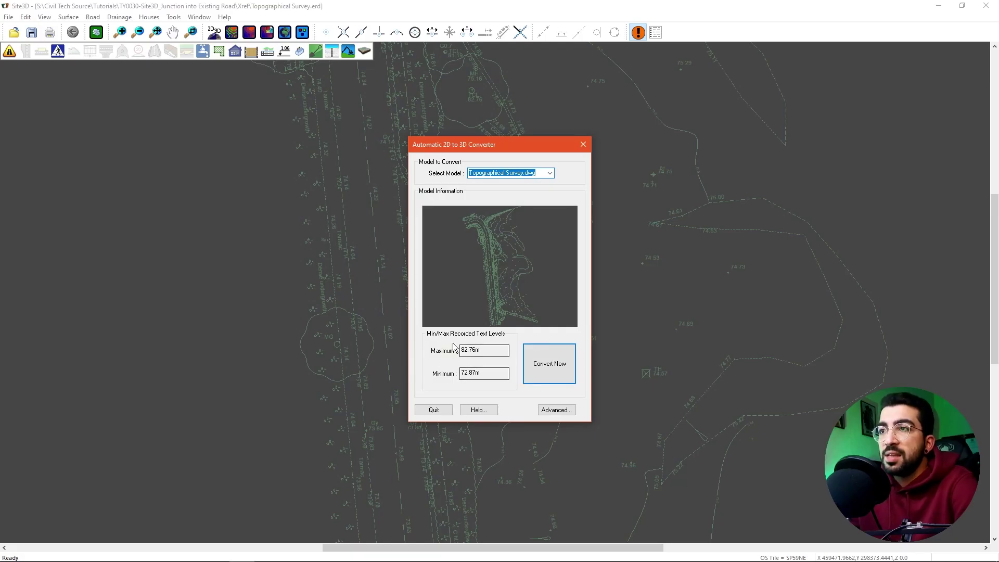
click(528, 366)
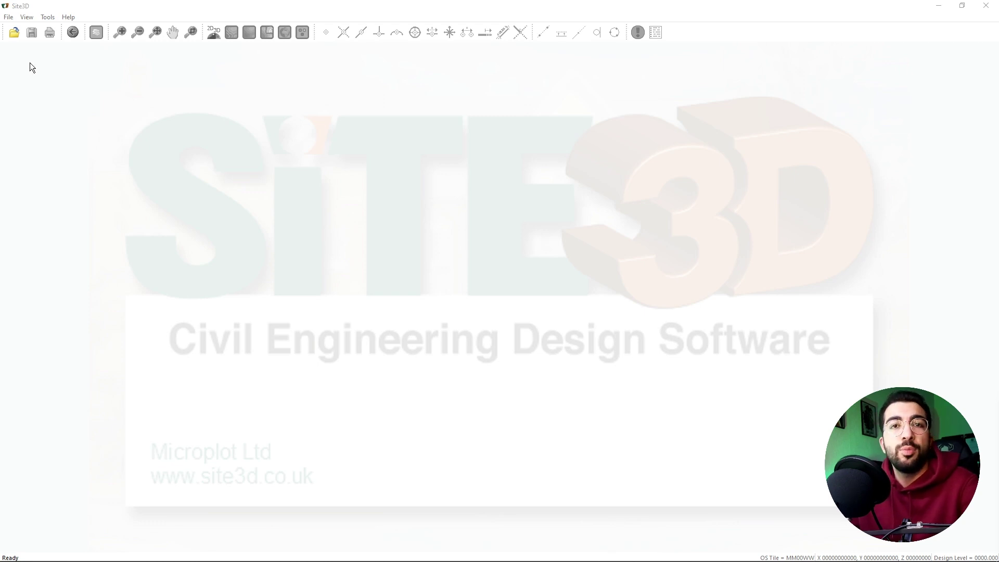
Open the drawing Topographical Survey.dwg from the Xref folder
click(14, 35)
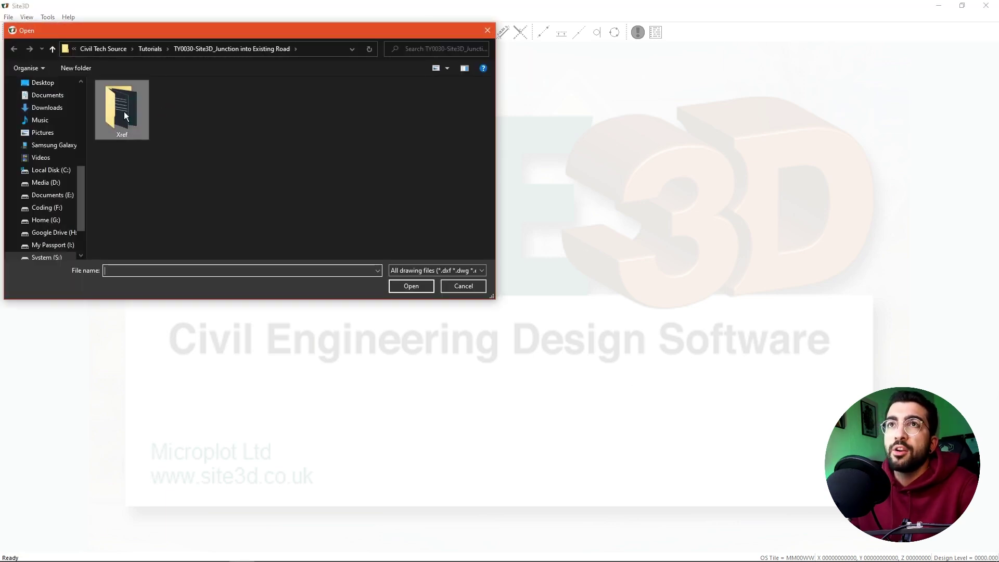
double_click(123, 112)
click(155, 109)
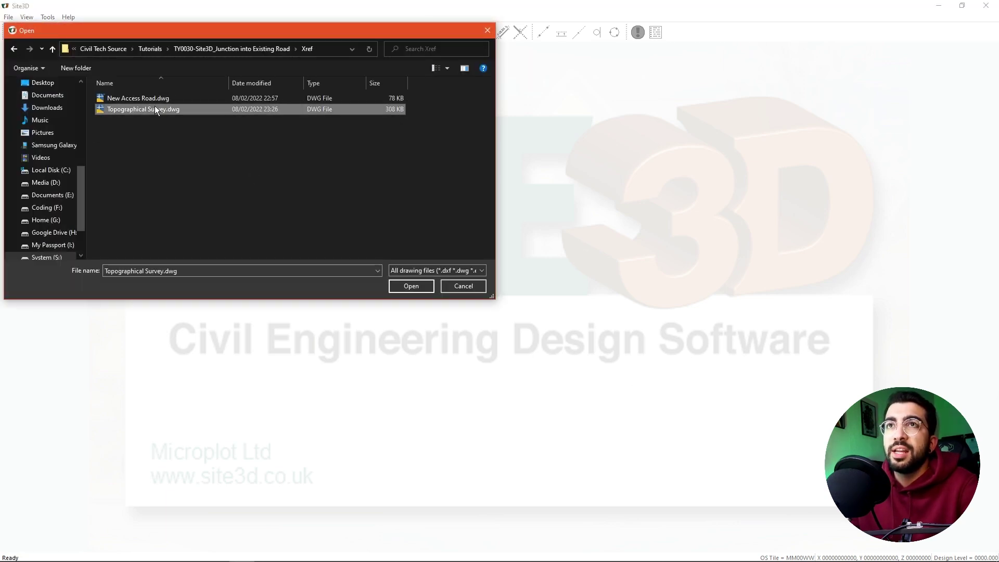
click(411, 286)
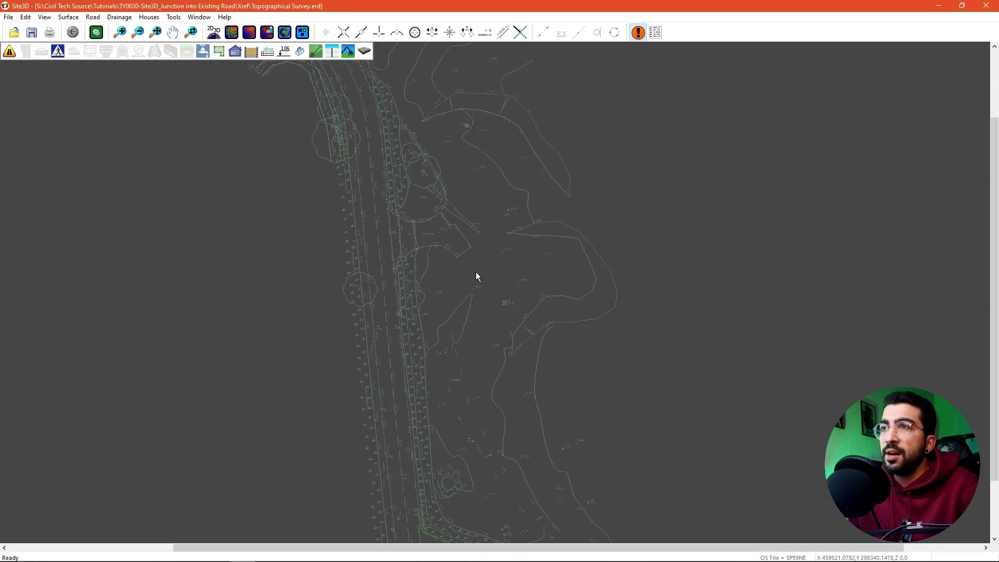
scroll(415, 281, down, 1)
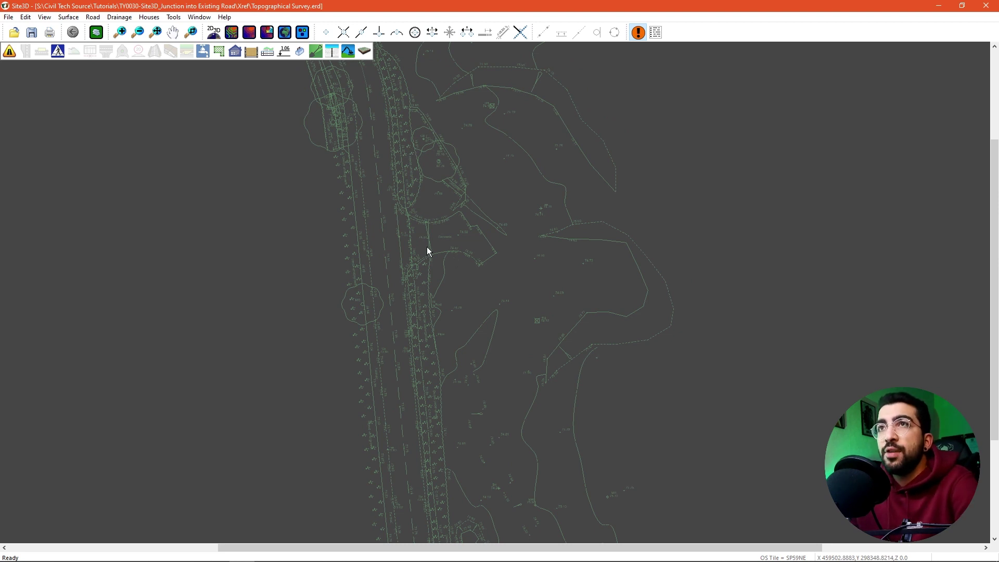
Check the survey drawing in the 3D view for a surface, and close the view
click(285, 33)
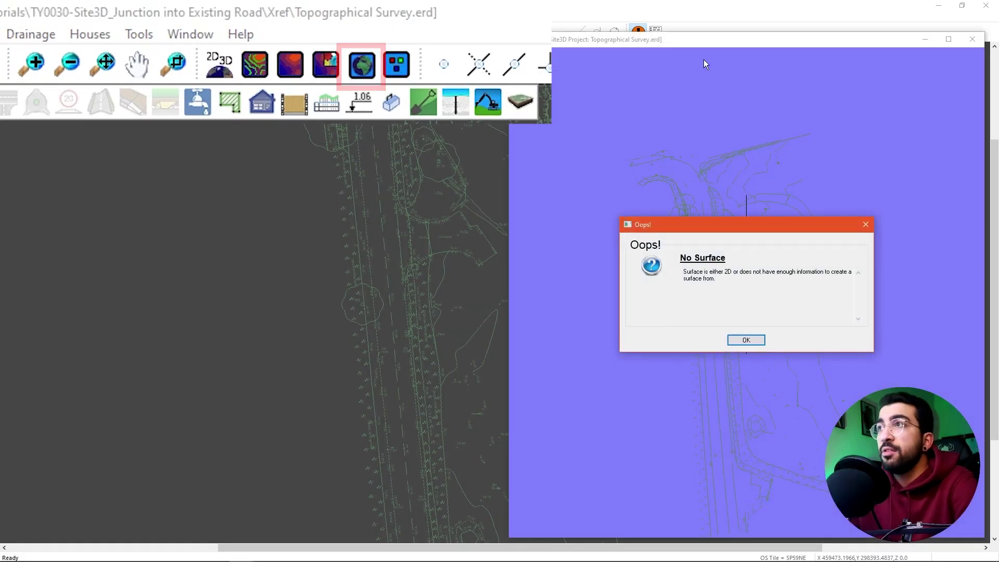
click(745, 340)
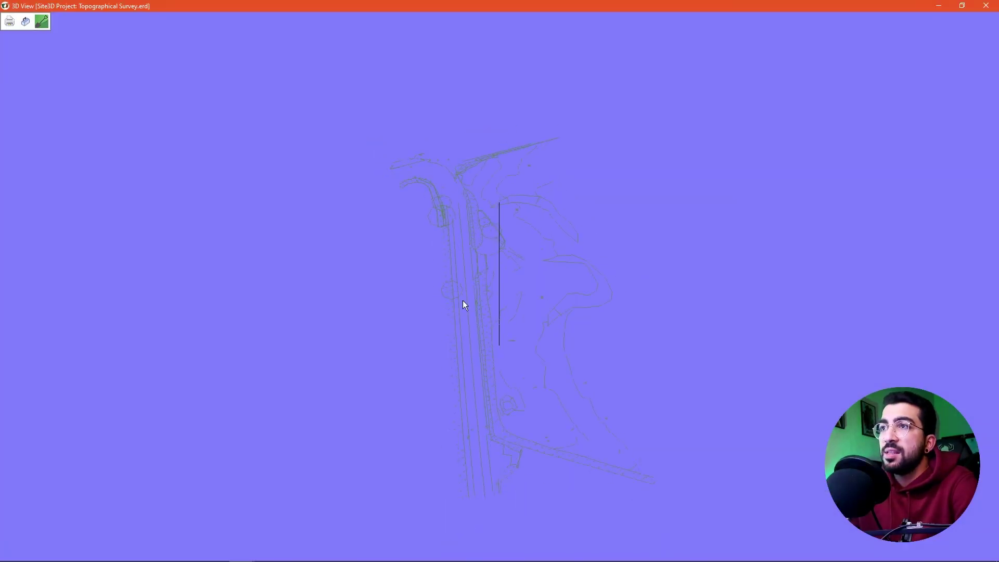
click(986, 6)
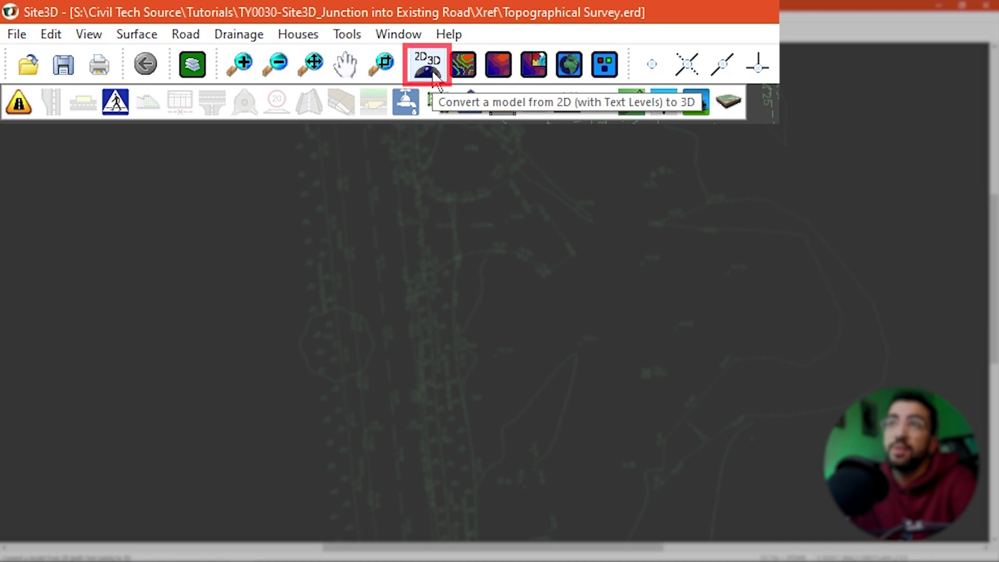
Convert the Topographical Survey.dwg model from 2D text levels to 3D and inspect the surface in an enlarged 3D view
click(433, 72)
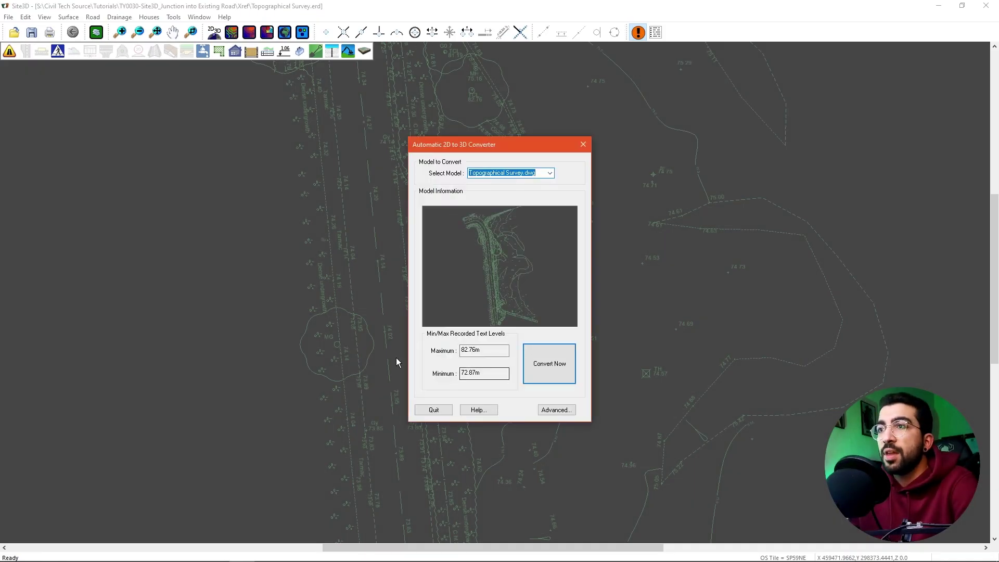
click(530, 365)
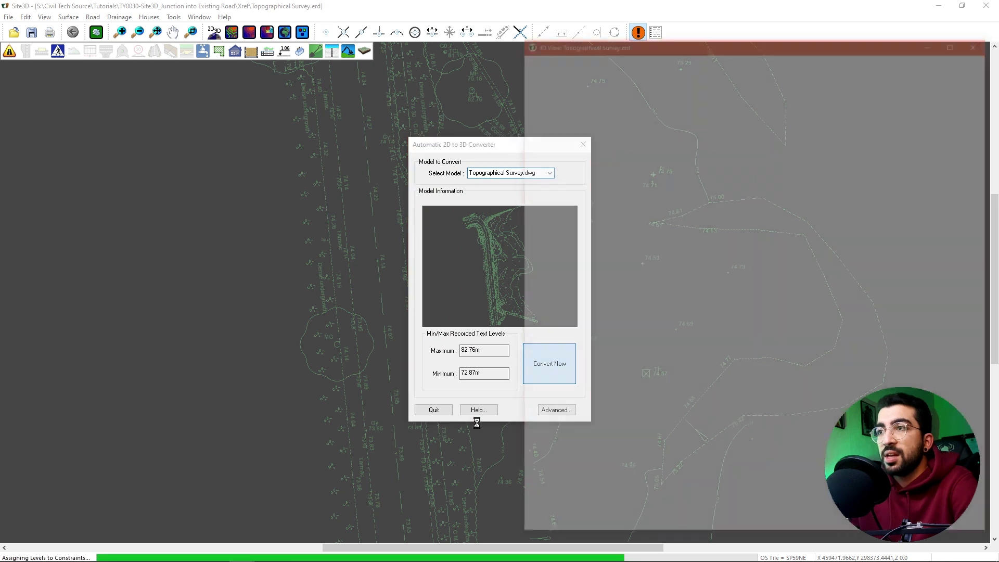
double_click(728, 34)
drag(446, 222, 424, 284)
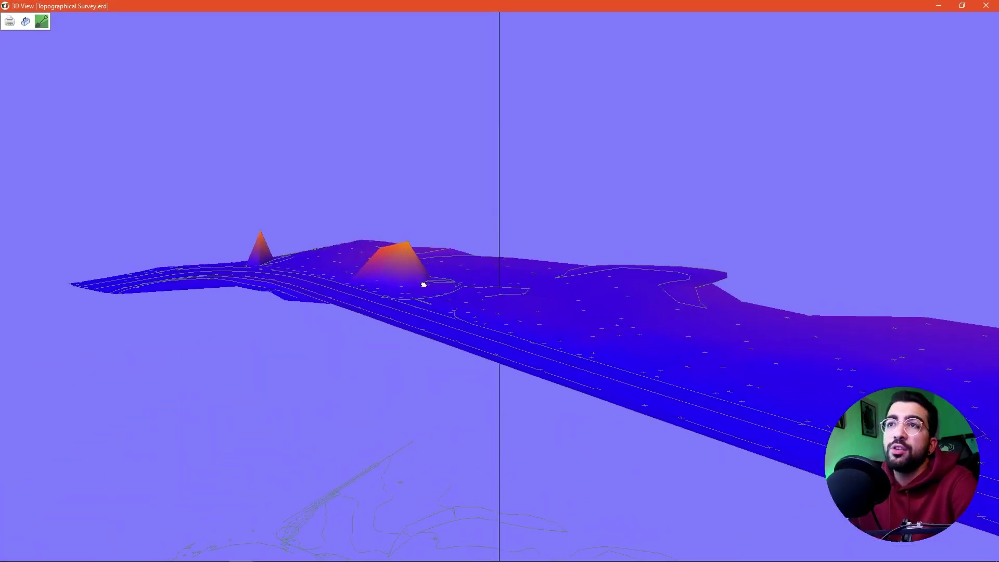
scroll(423, 283, up, 3)
drag(541, 308, 488, 263)
Exclude the GH_TREE_INFORMATION layer of the converted 3D Topographical Survey model from the surface
right_click(391, 126)
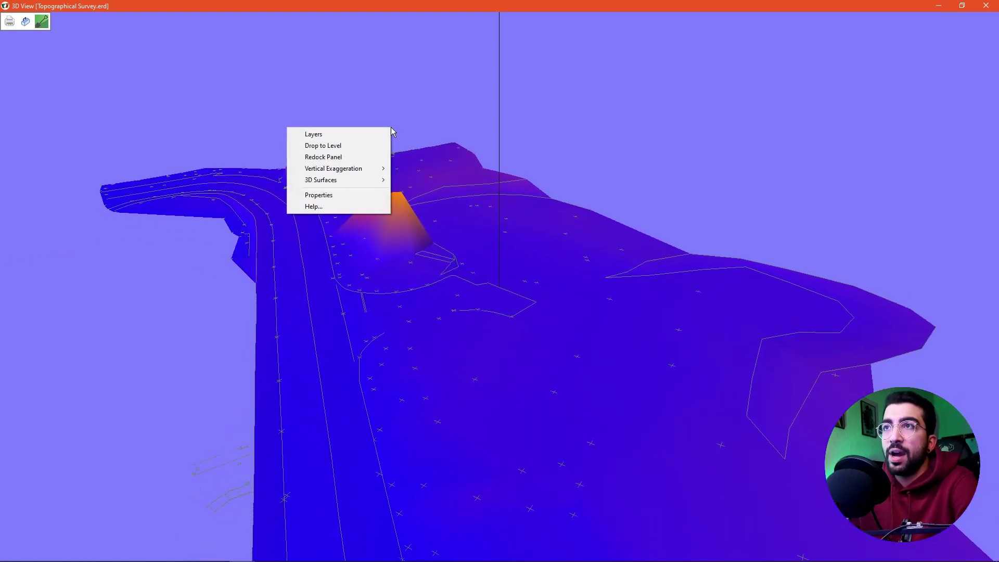
click(364, 133)
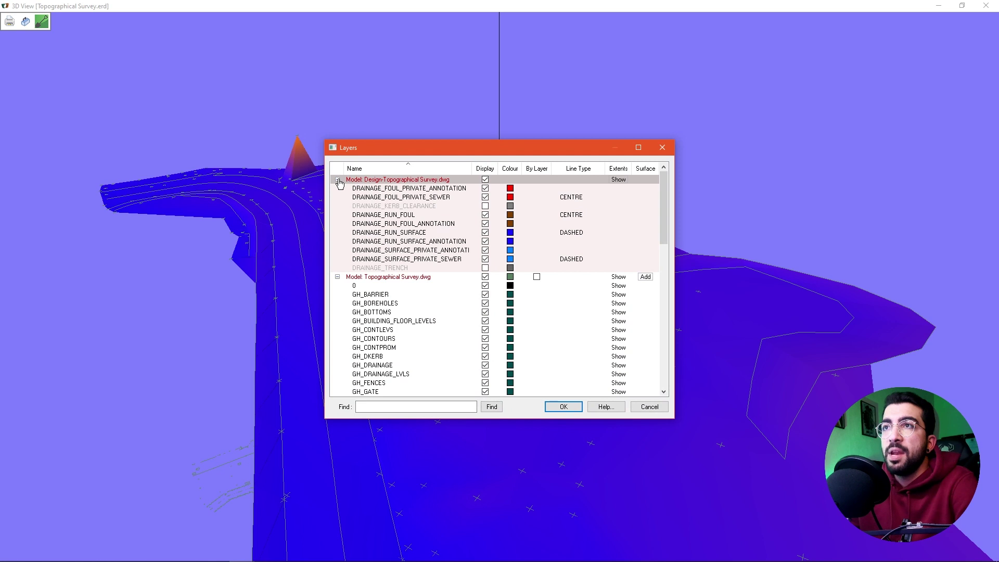
click(338, 180)
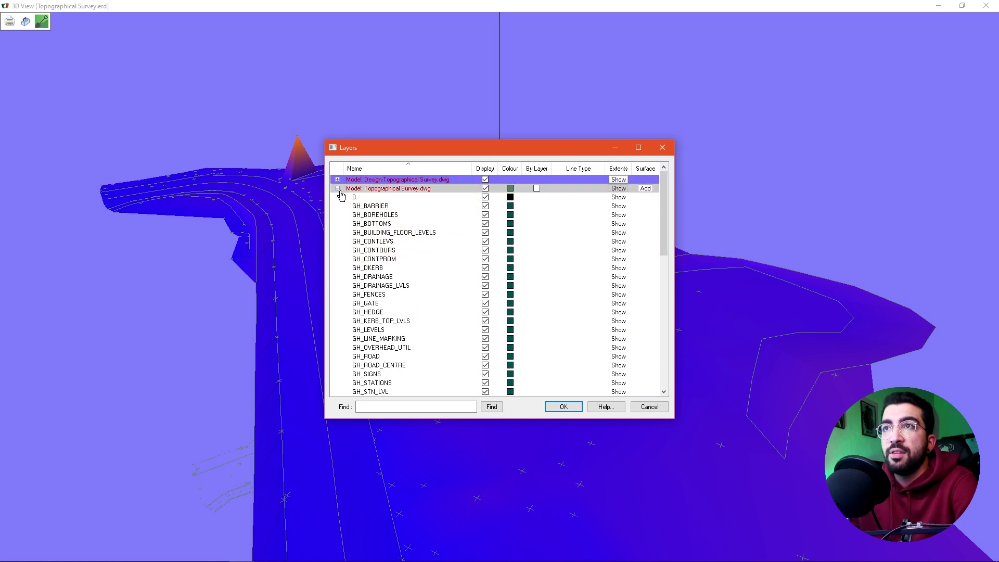
click(338, 189)
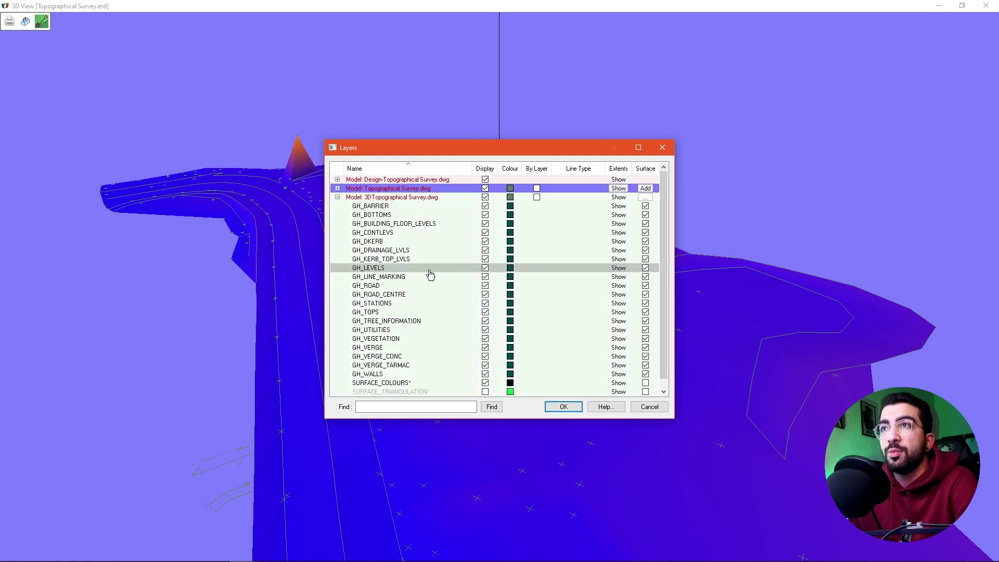
click(391, 197)
scroll(406, 270, down, 1)
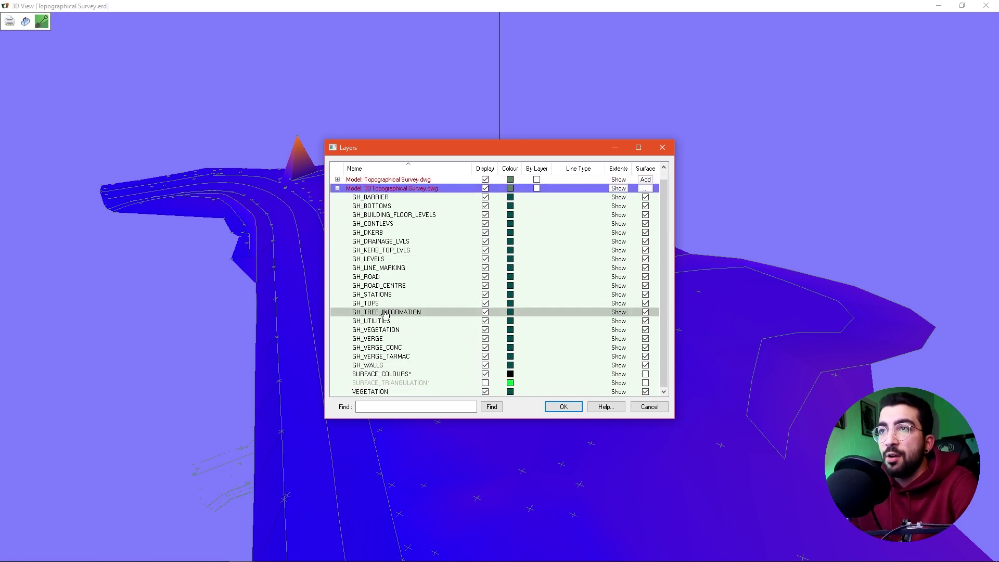
drag(434, 149, 628, 143)
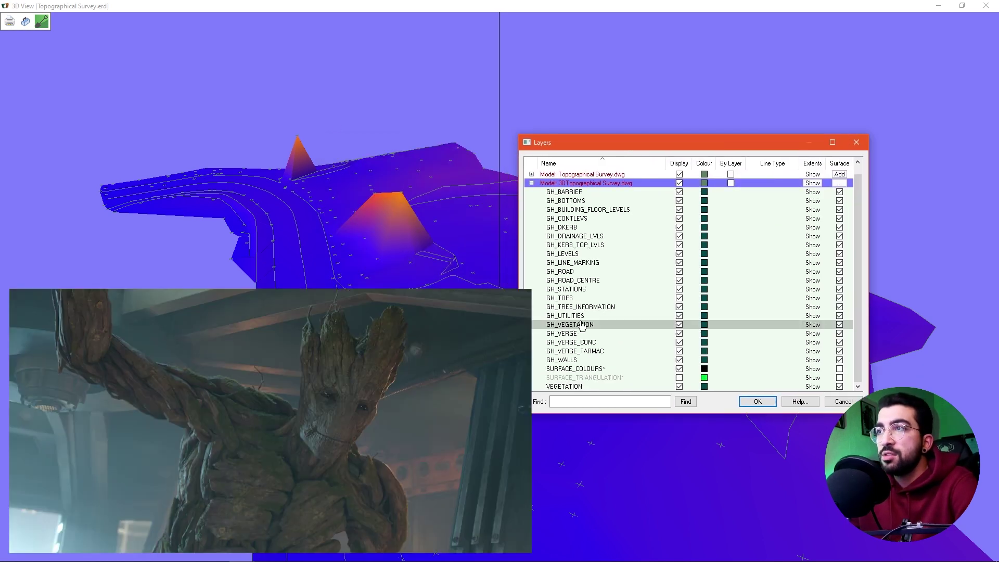
click(600, 309)
click(839, 307)
Set the vertical exaggeration of the 3D view to 5x and inspect the ground surface along the existing road
drag(414, 380, 364, 377)
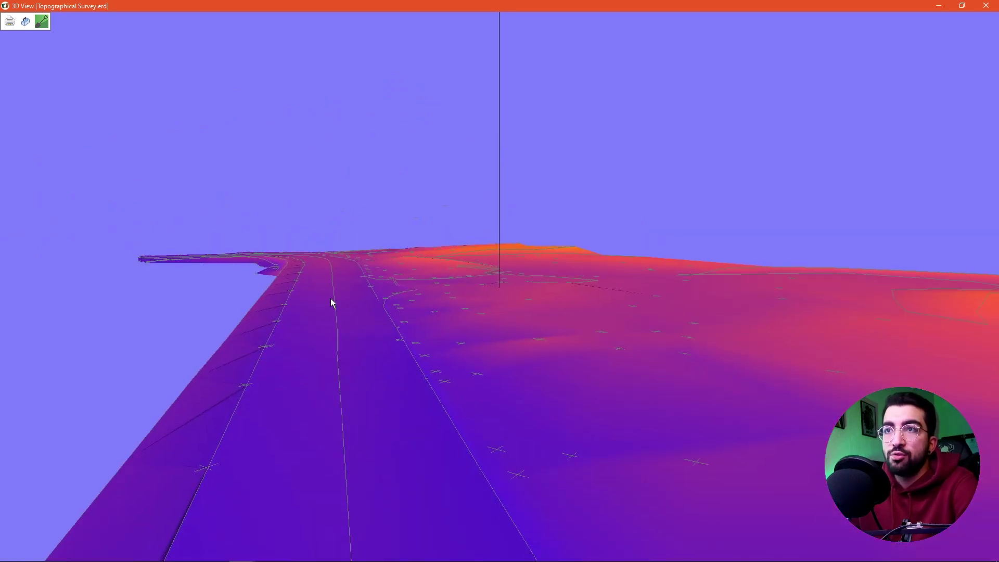
right_click(330, 283)
mouse_move(309, 330)
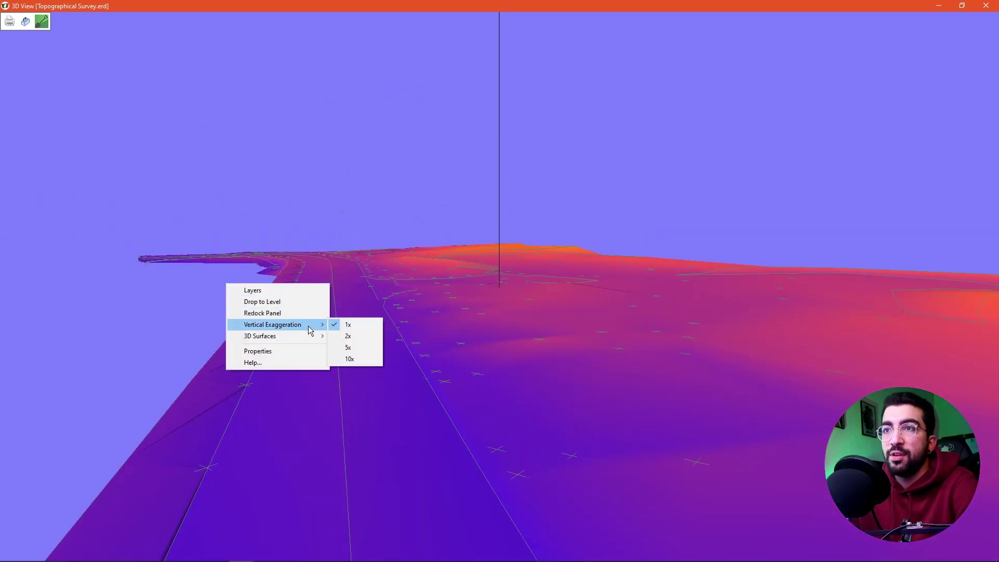
click(349, 347)
drag(317, 415, 319, 431)
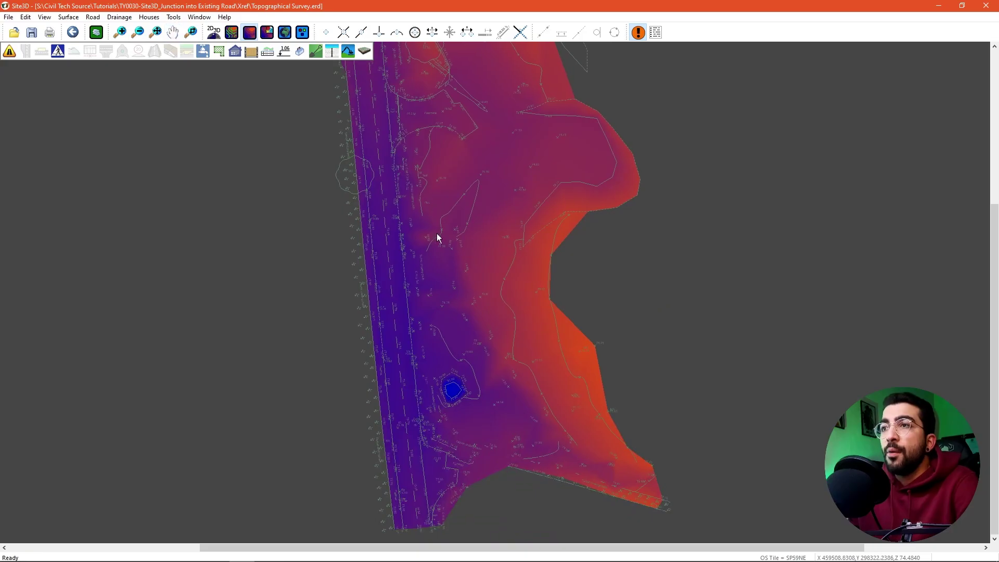
Import the AutoCAD drawing New Access Road.dwg into the survey plan
scroll(422, 355, up, 3)
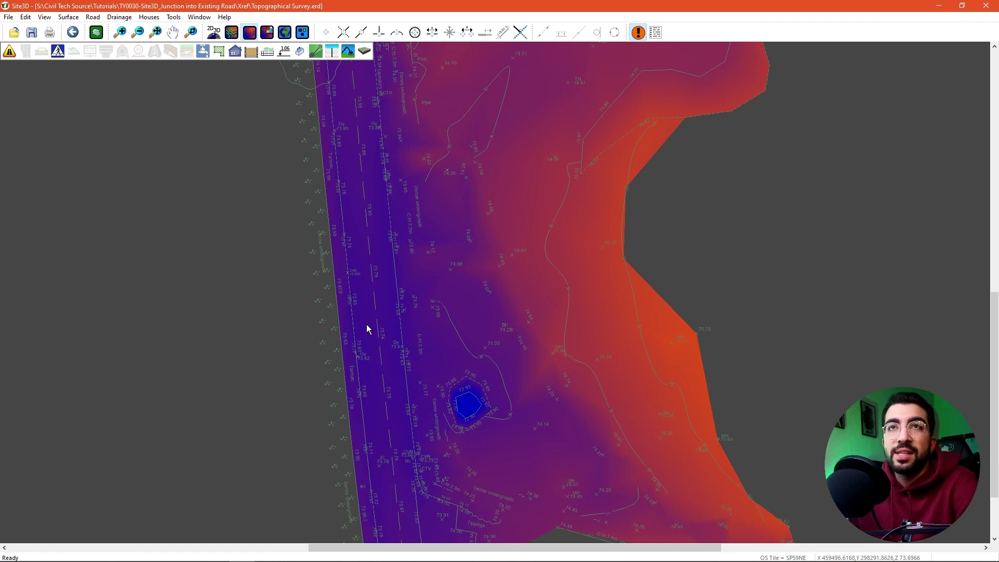
click(11, 19)
mouse_move(33, 78)
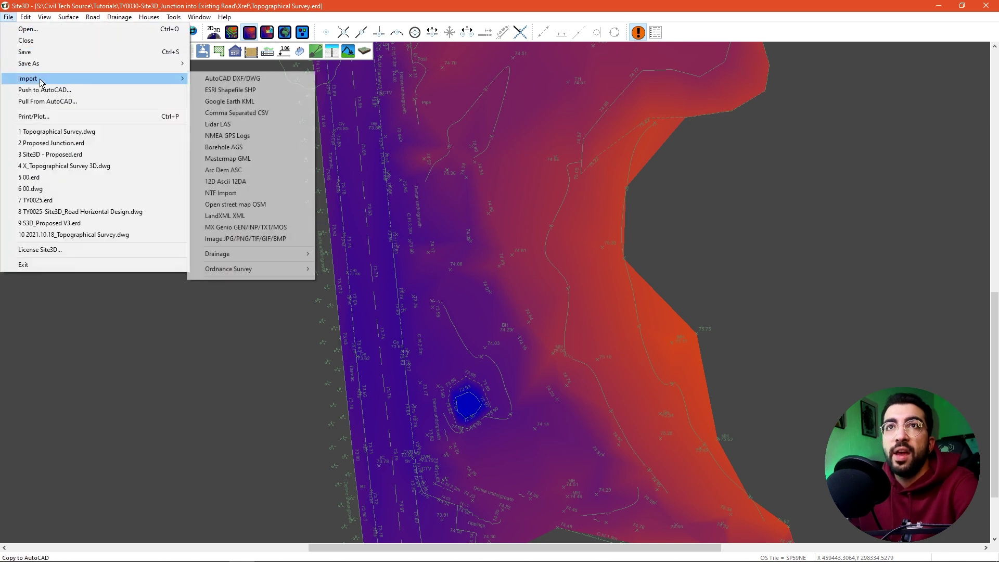
click(229, 79)
click(444, 207)
click(750, 347)
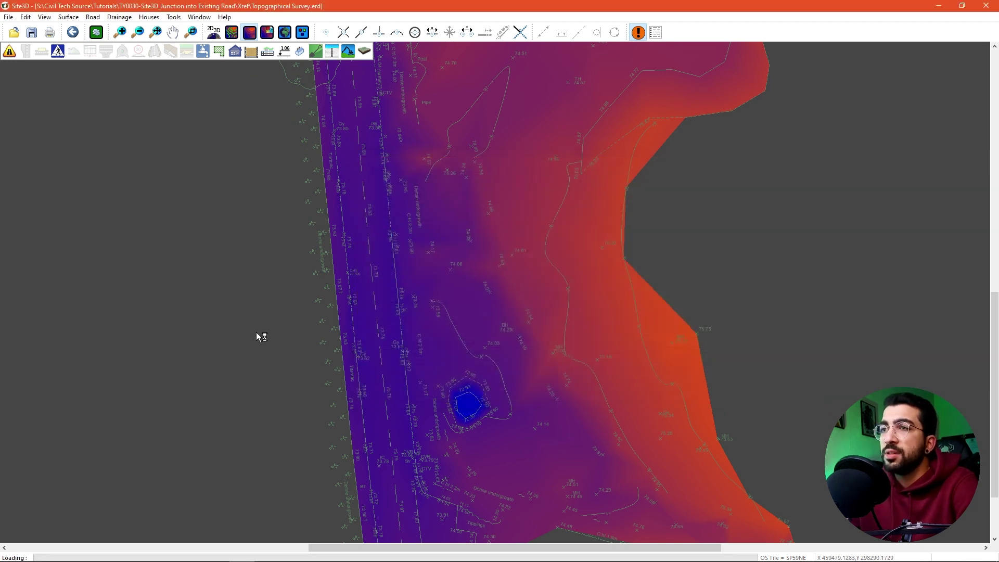
scroll(408, 390, up, 4)
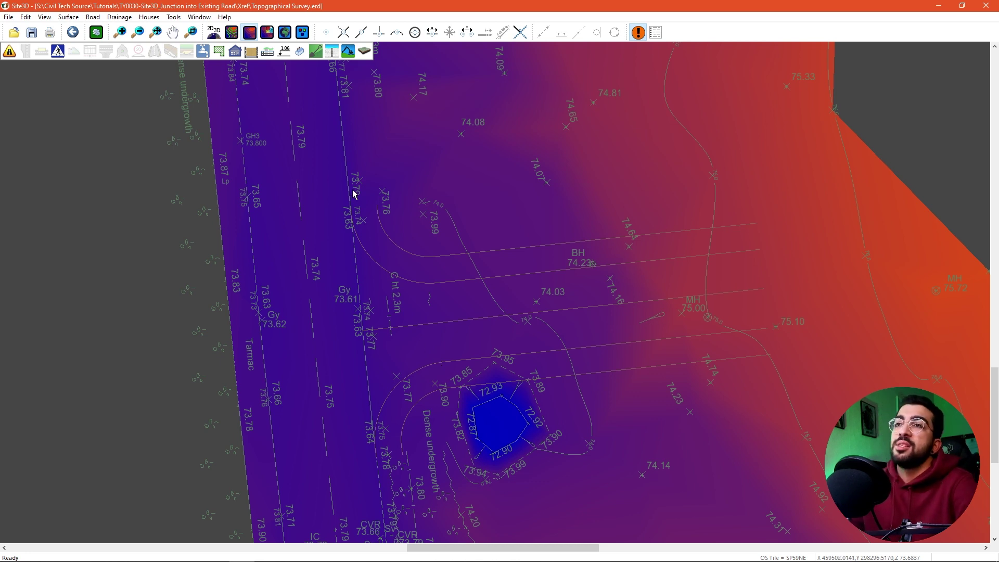
Draw a new road centreline along the existing road's eastern kerb line past the junction, snapping to vertices from level 73.66 to 73.67
middle_drag(349, 162, 356, 193)
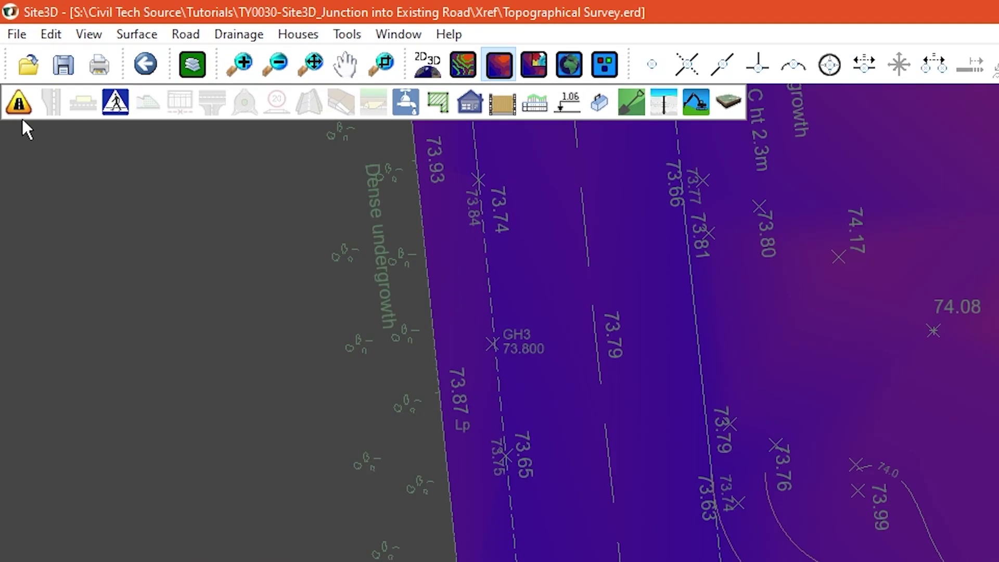
click(9, 51)
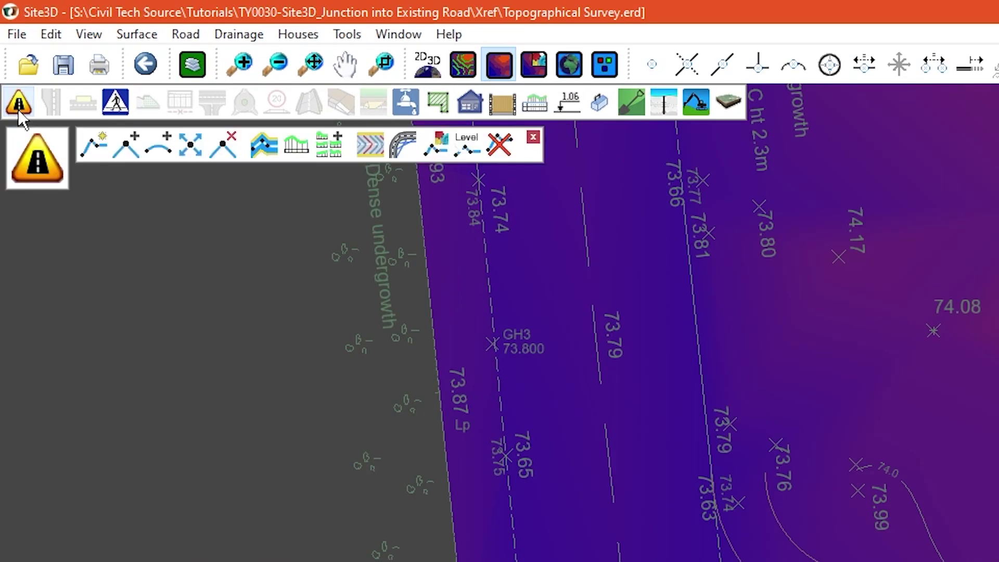
click(105, 149)
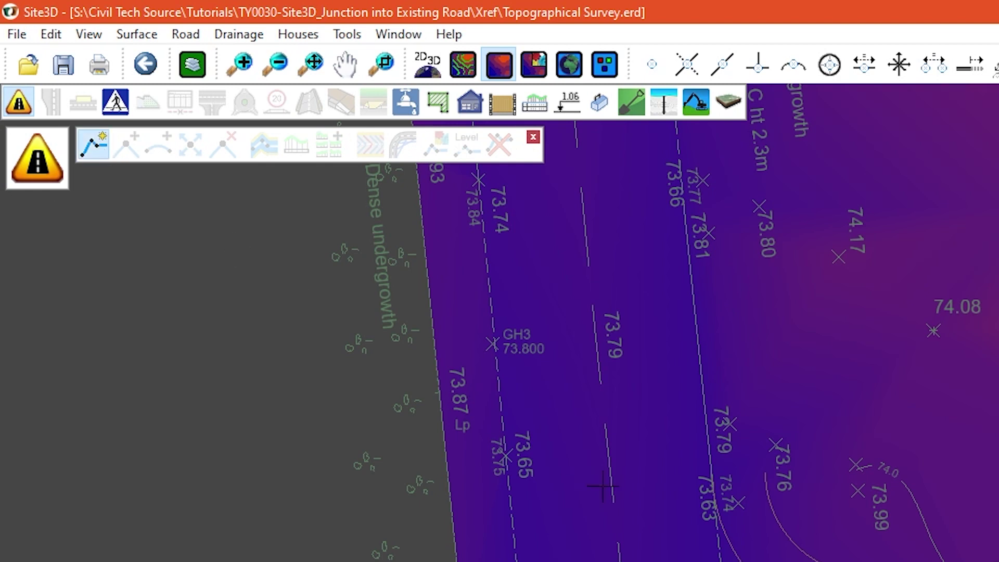
scroll(703, 451, down, 2)
middle_drag(703, 458, 722, 502)
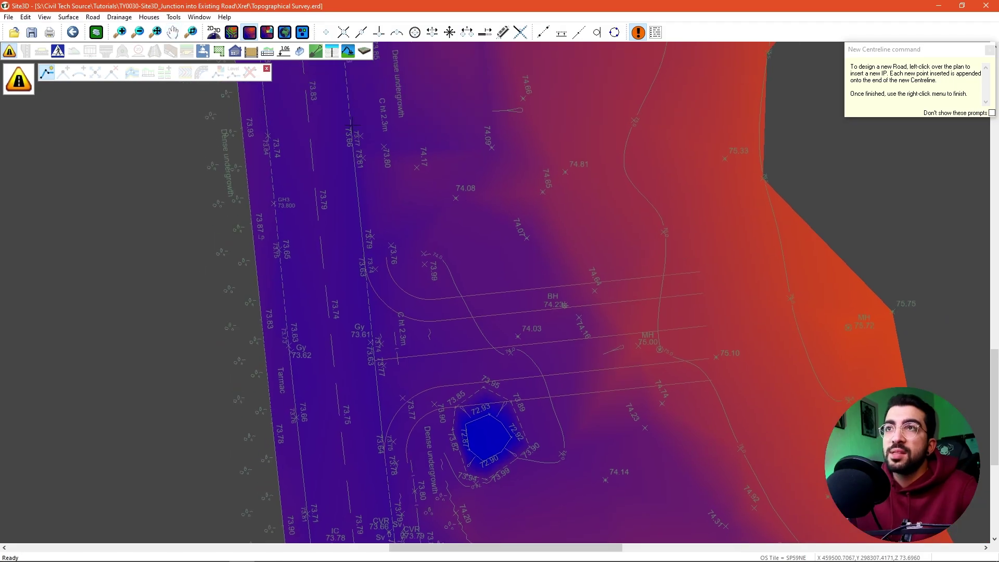
middle_drag(386, 412, 378, 318)
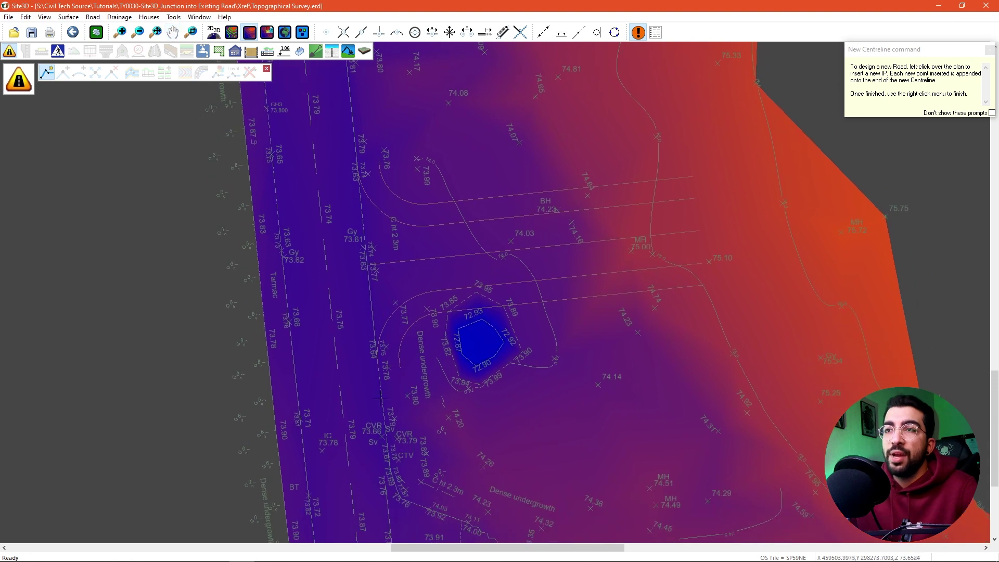
middle_drag(357, 197, 364, 272)
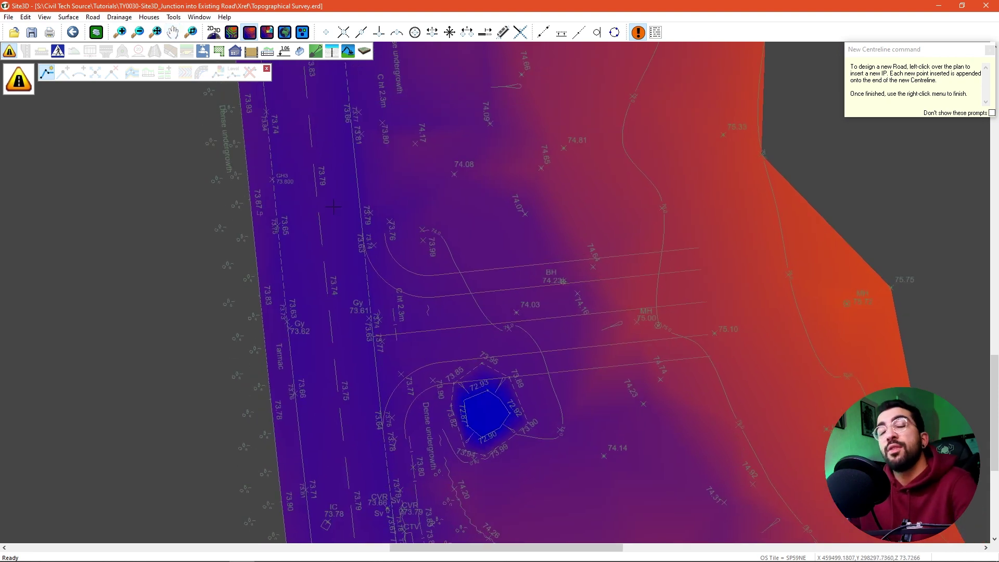
scroll(355, 233, up, 1)
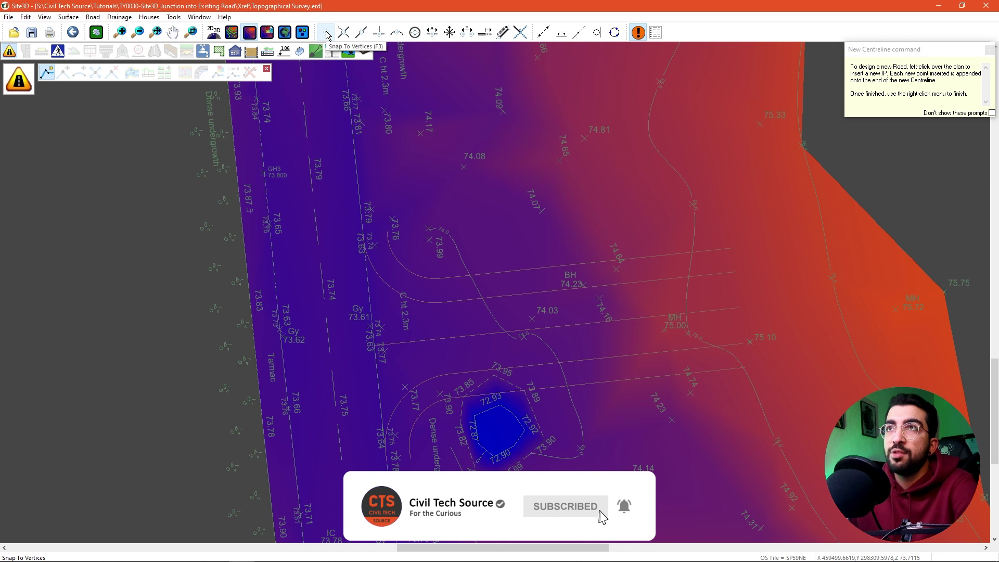
scroll(351, 186, up, 4)
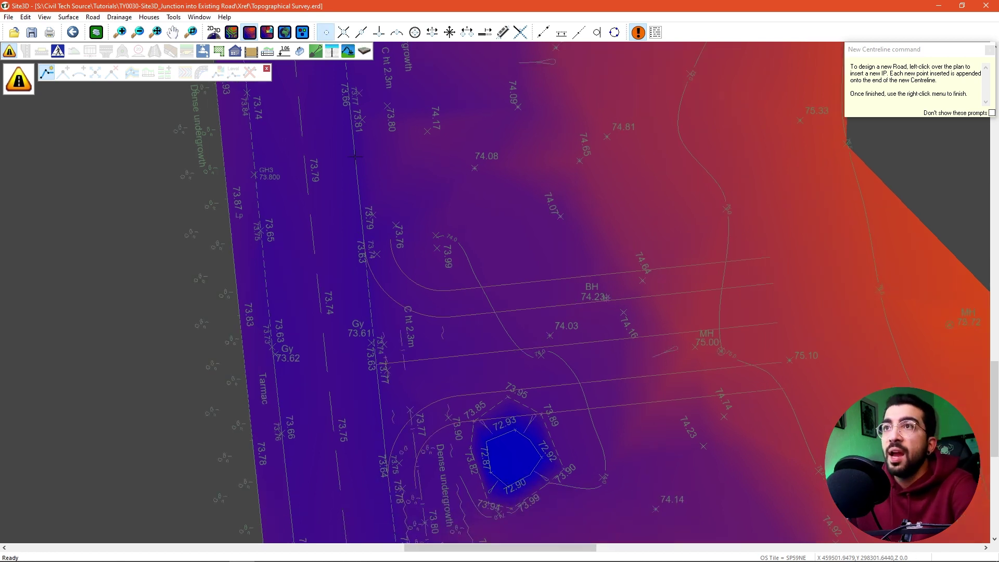
scroll(352, 185, up, 1)
middle_drag(346, 82, 359, 192)
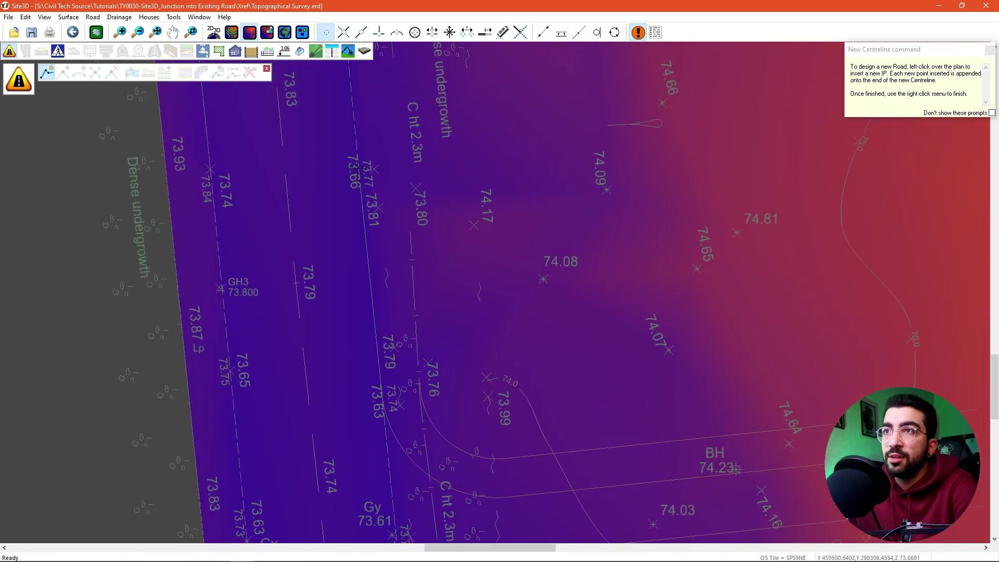
scroll(358, 182, up, 3)
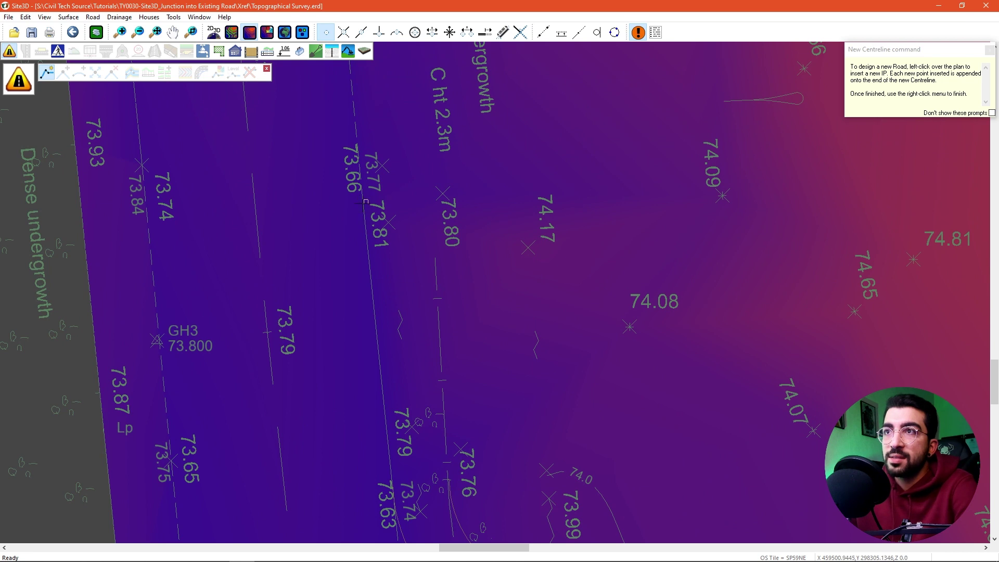
middle_drag(387, 300, 407, 187)
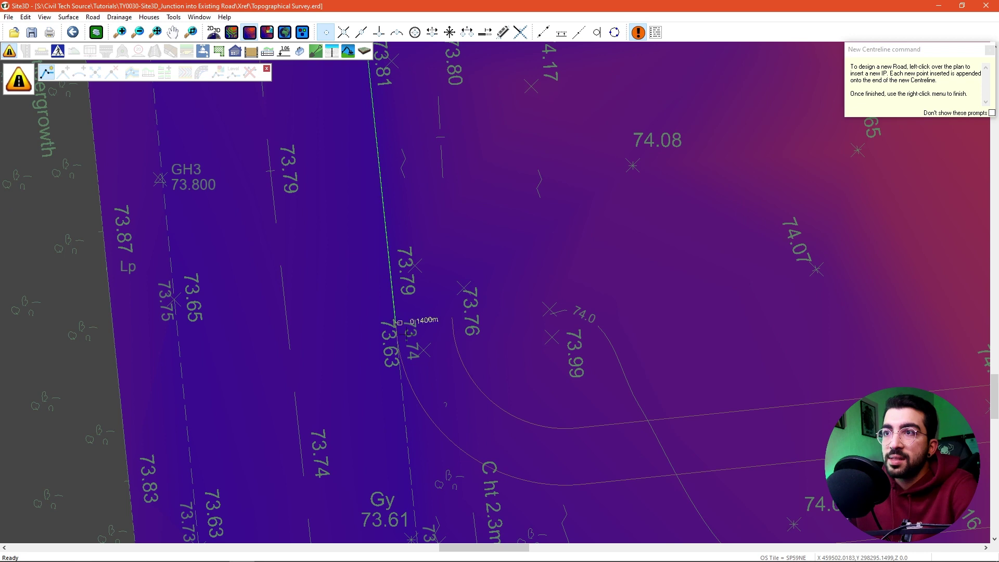
middle_drag(461, 380, 449, 173)
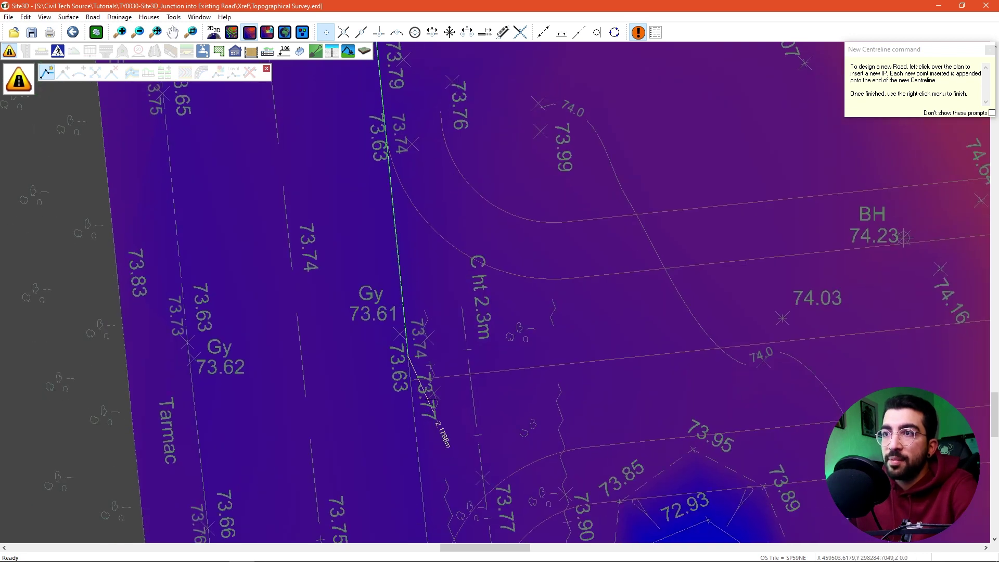
middle_drag(435, 413, 388, 262)
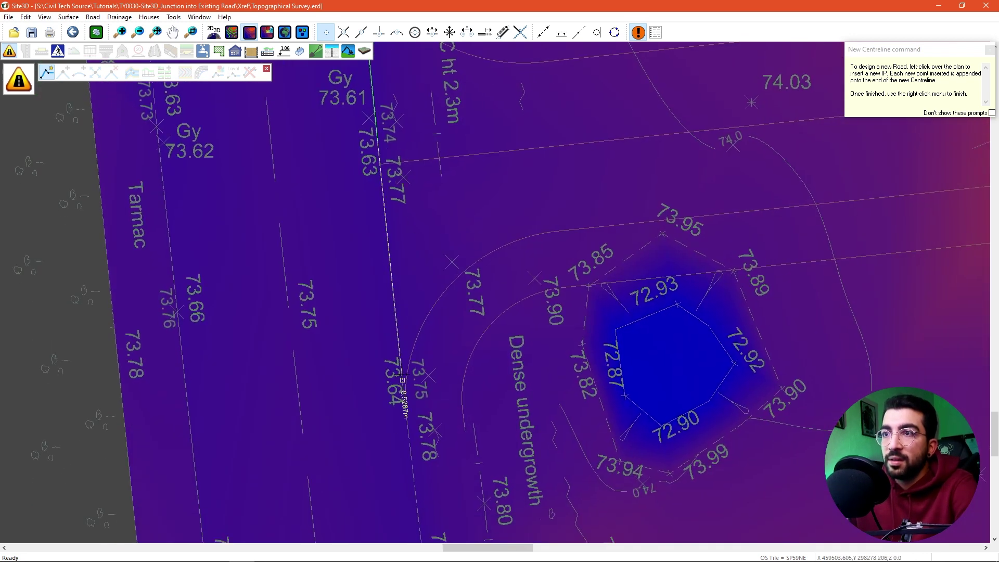
middle_drag(404, 380, 391, 206)
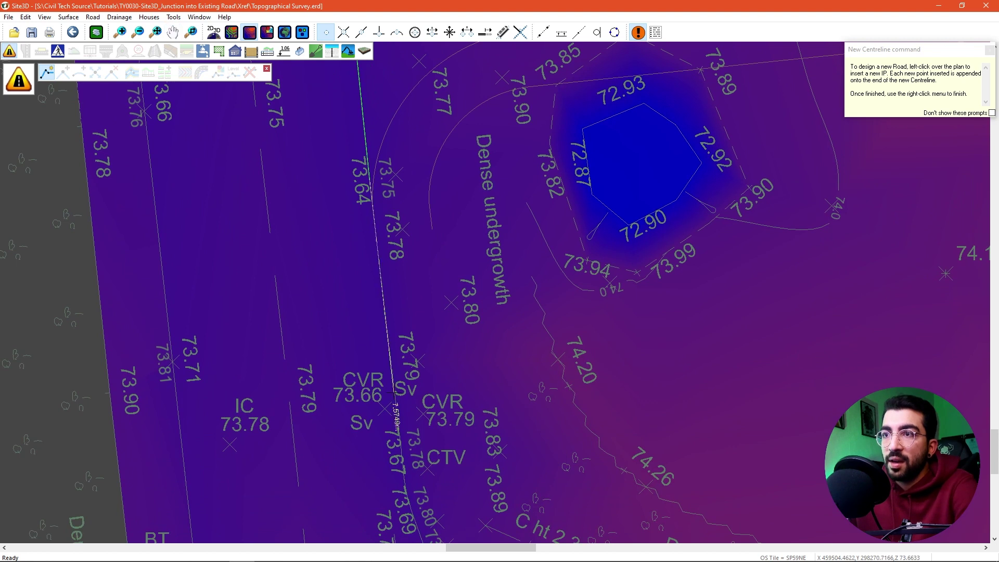
click(401, 448)
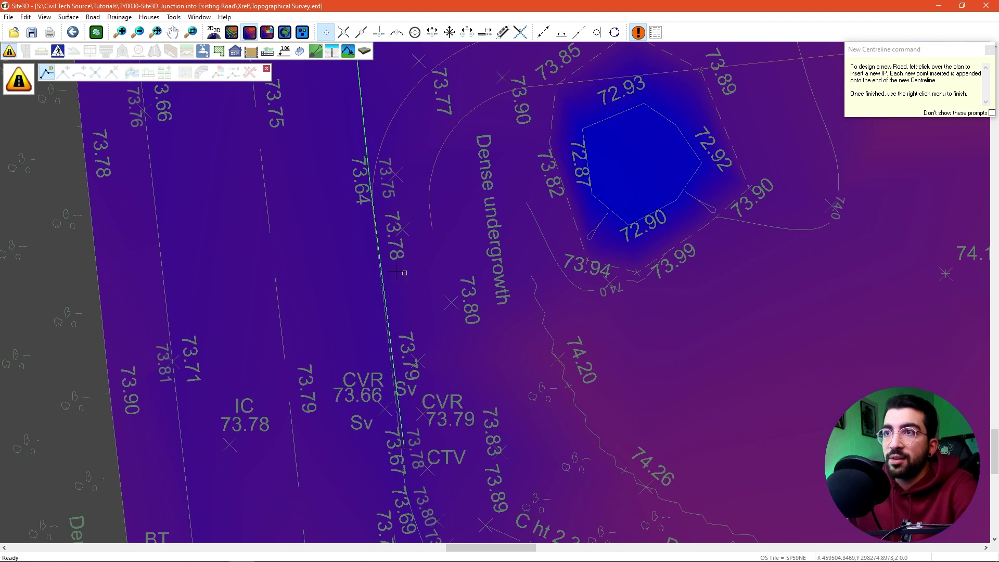
scroll(408, 442, up, 1)
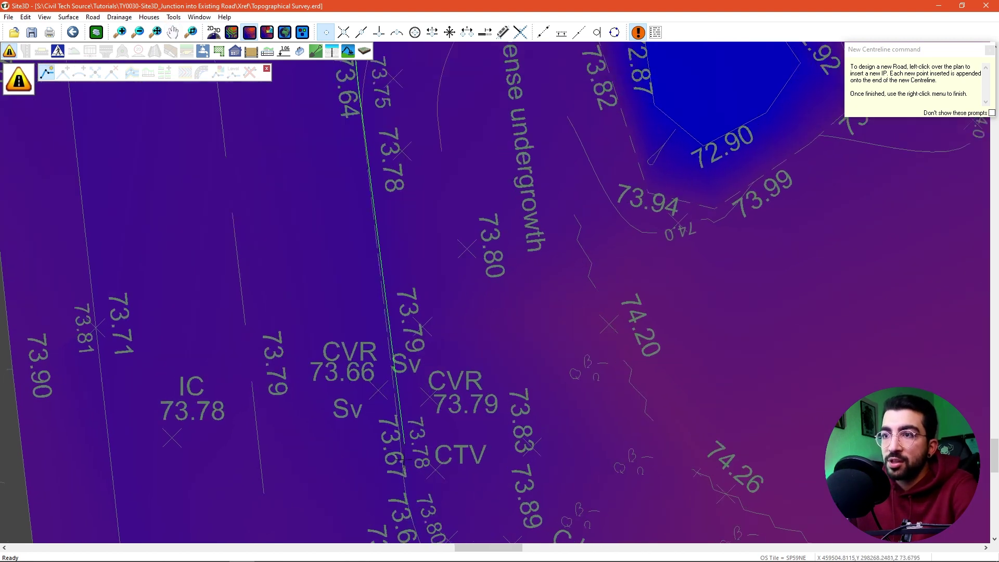
right_click(425, 317)
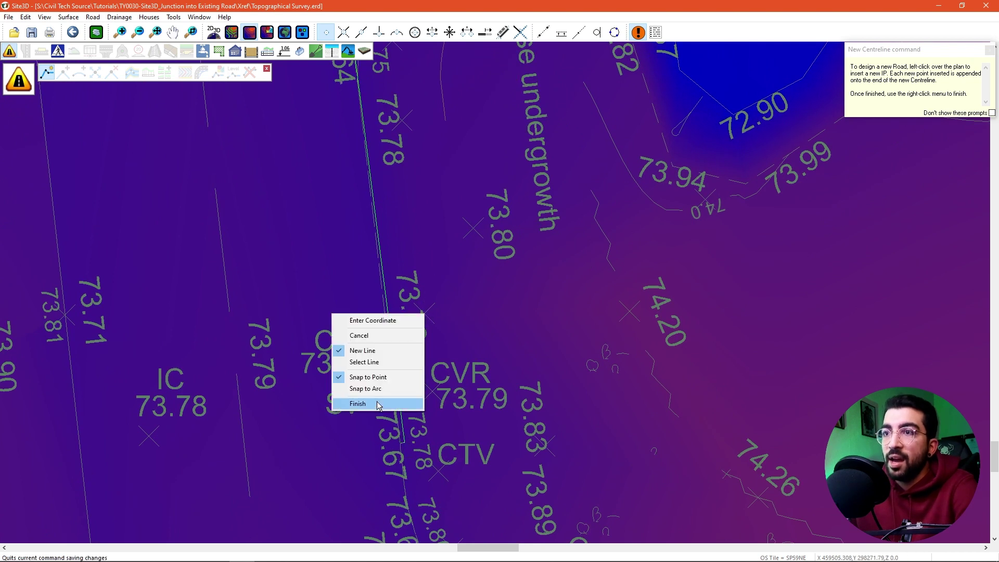
click(358, 403)
Delete the surplus point at the southern end of the new centreline
scroll(407, 434, up, 3)
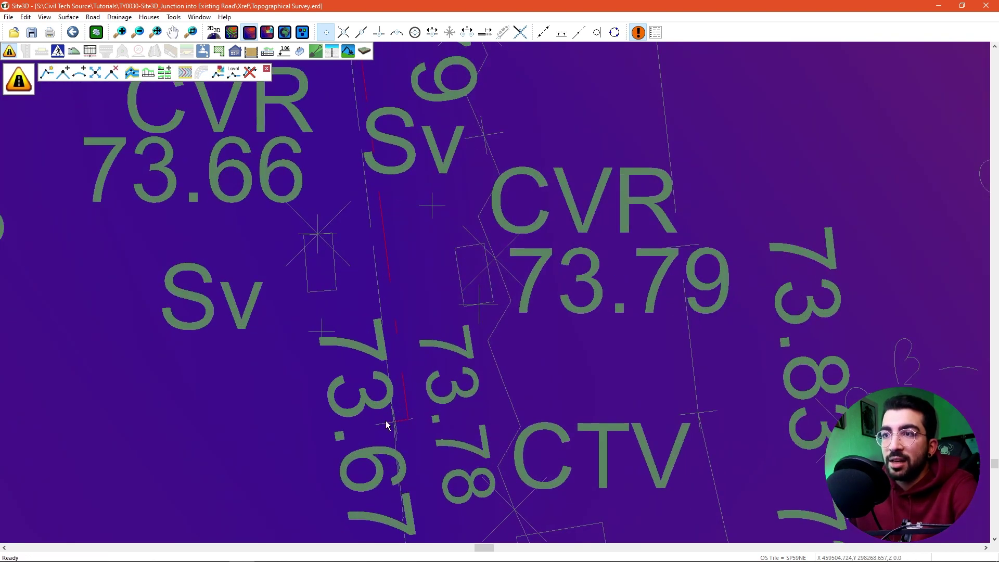
click(115, 76)
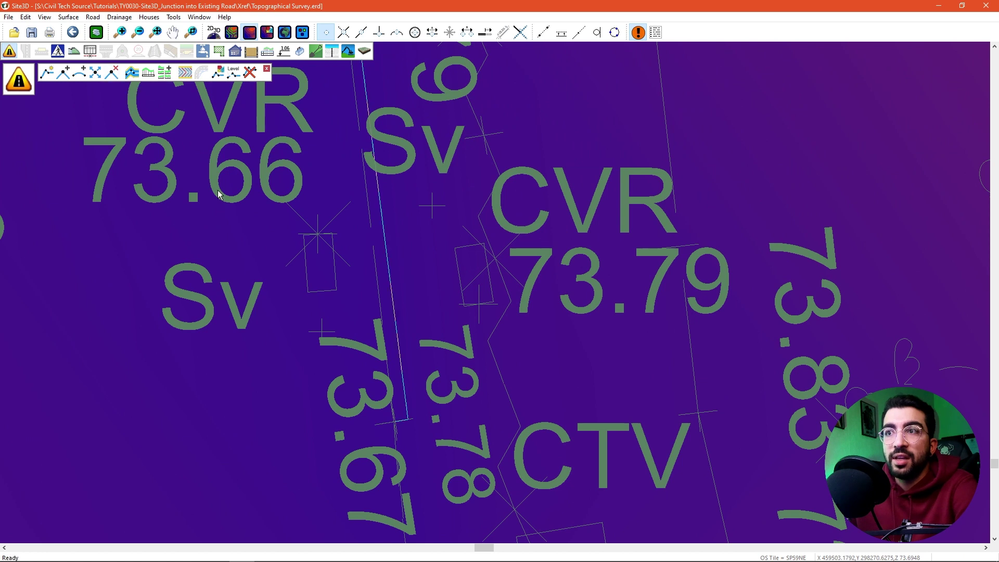
scroll(412, 419, down, 6)
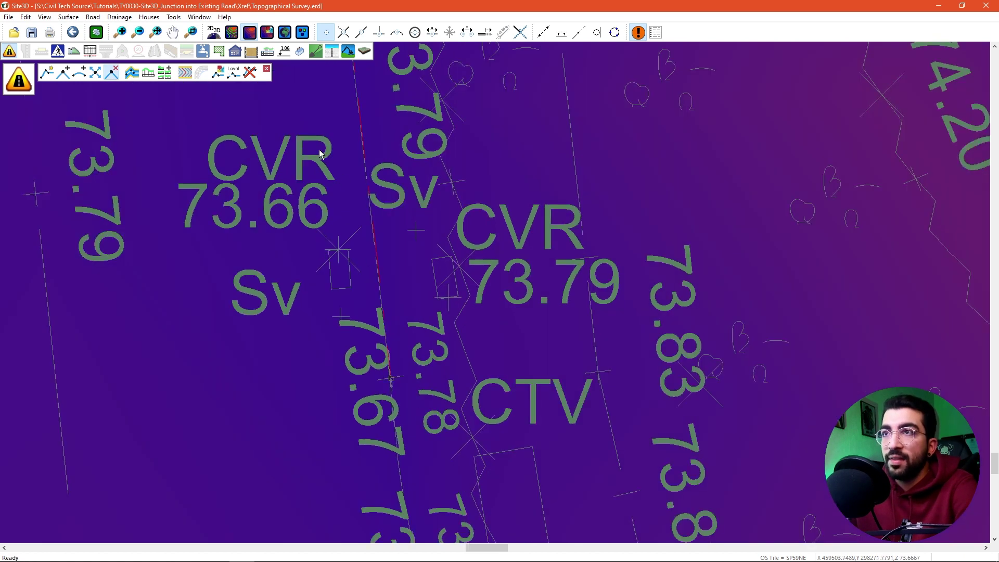
right_click(303, 195)
click(268, 200)
Open the channel, kerb and footway settings for the Road 1 centreline and exclude the right side, without duplicating the left
scroll(337, 150, down, 1)
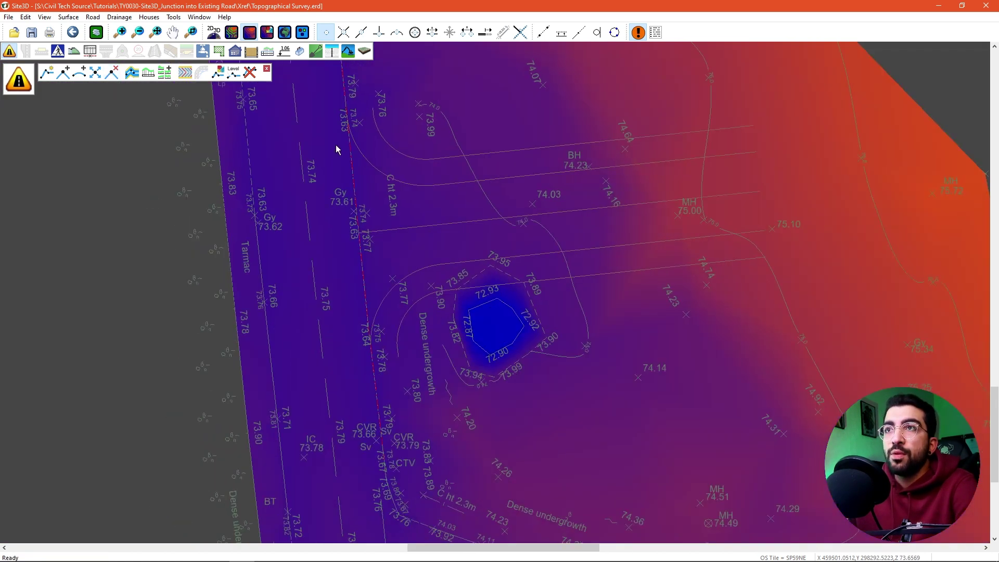
middle_drag(337, 150, 343, 317)
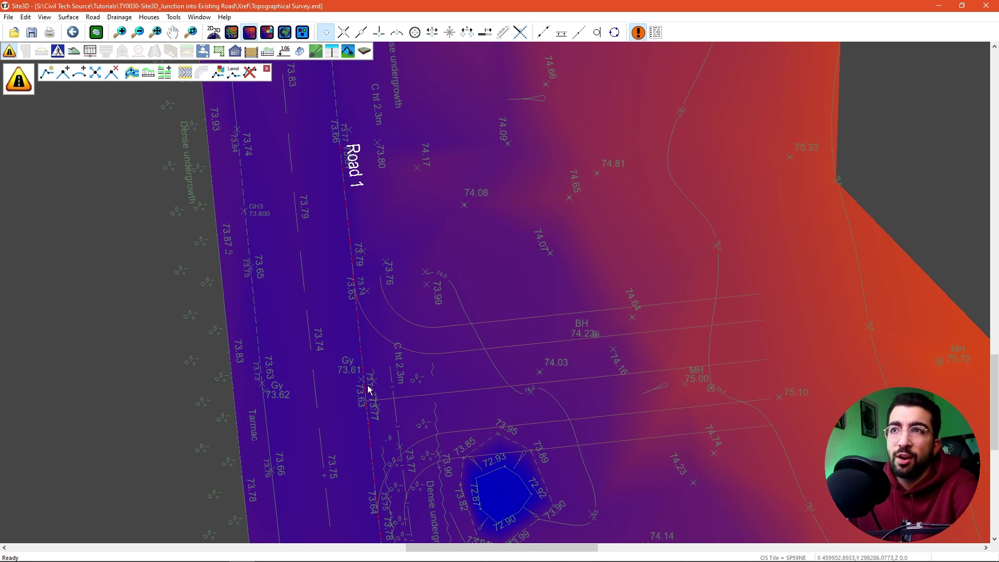
click(129, 70)
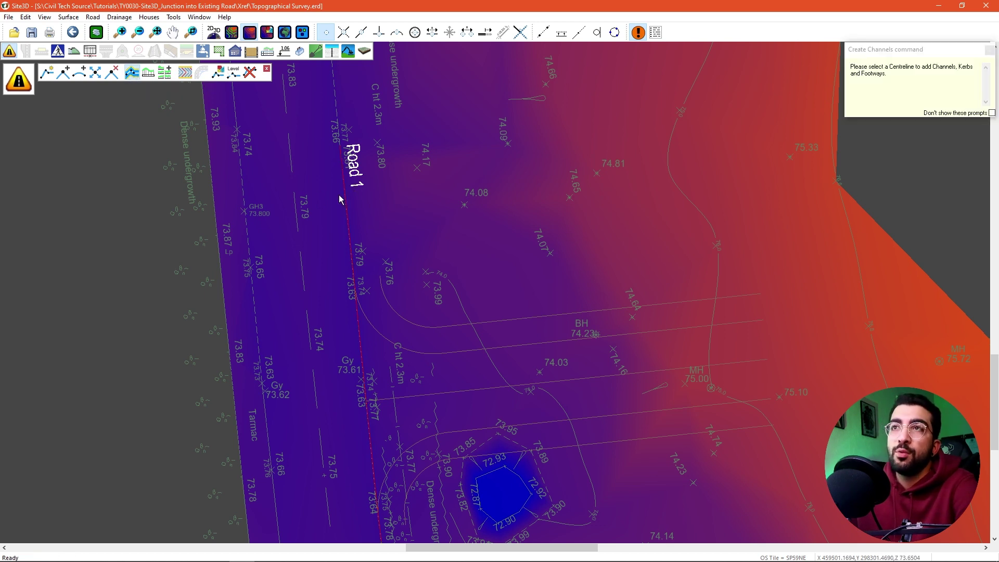
click(343, 164)
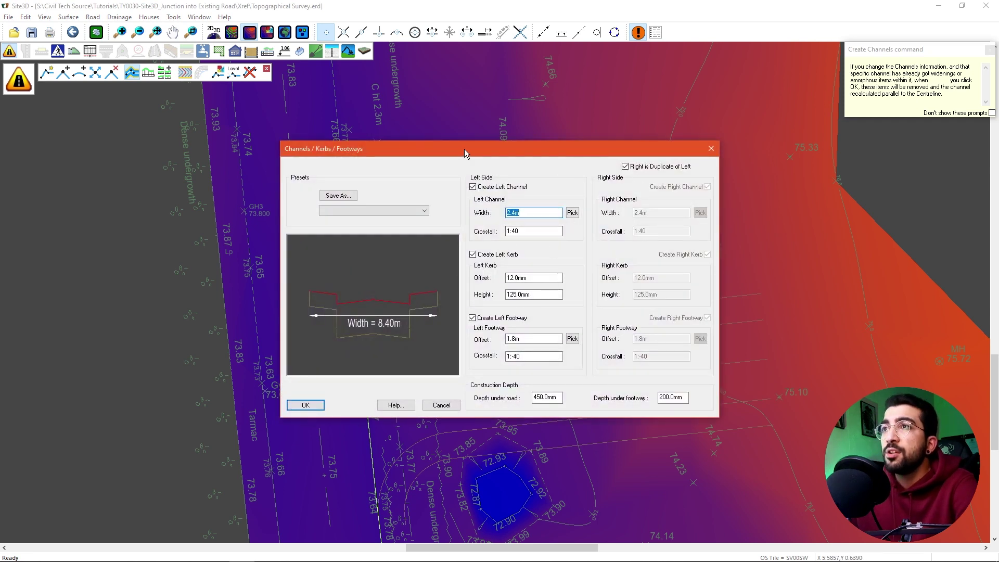
drag(465, 153, 584, 152)
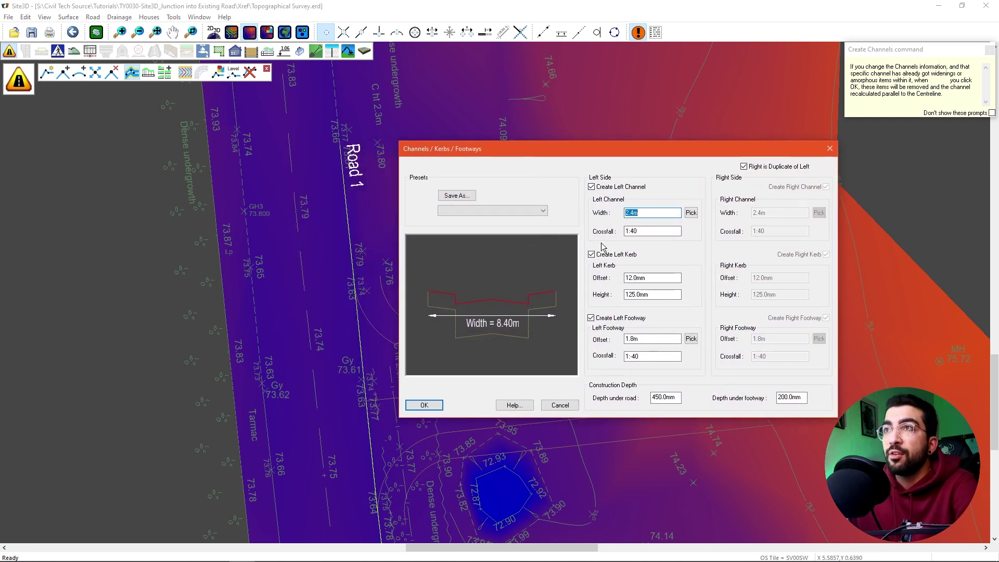
click(747, 168)
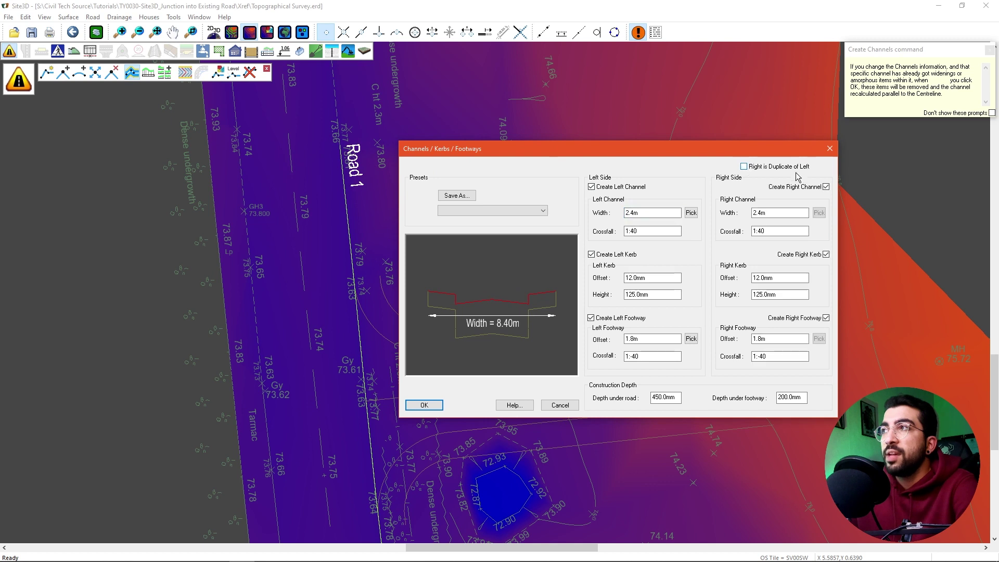
click(825, 187)
Create Road 1's left channel 0.1 m wide with its kerb, leaving out the left footway
double_click(626, 212)
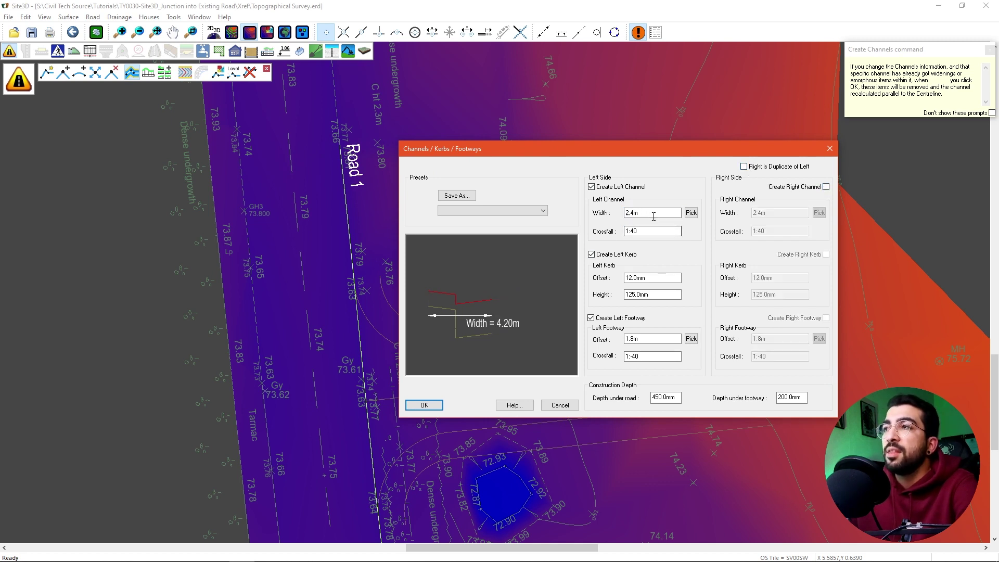
text(0.1)
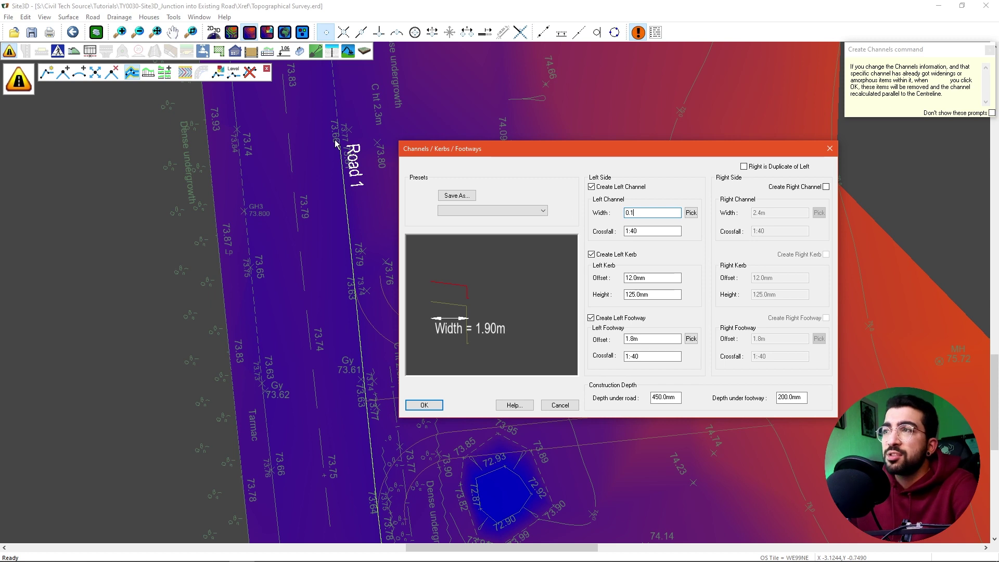
drag(652, 213, 447, 204)
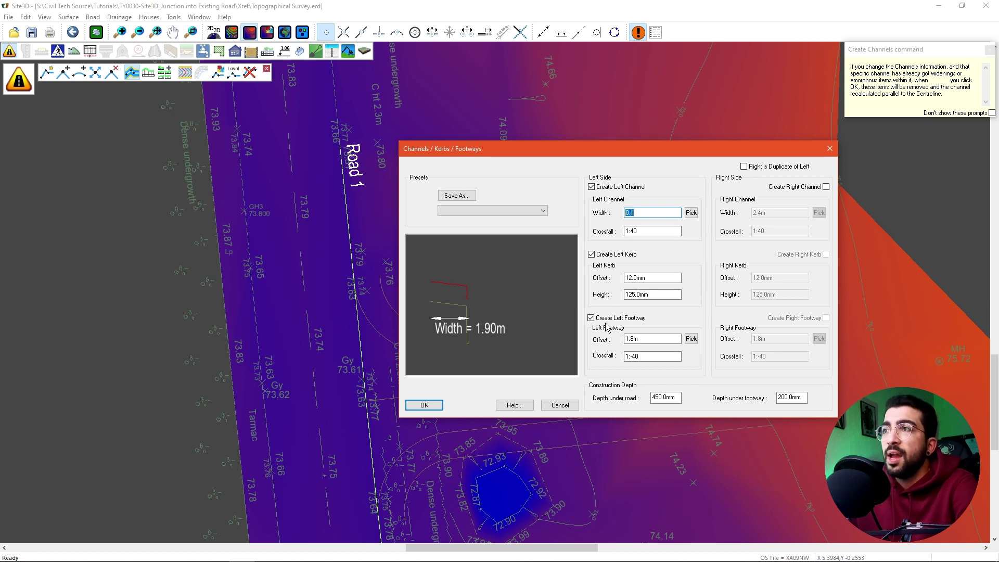
click(600, 318)
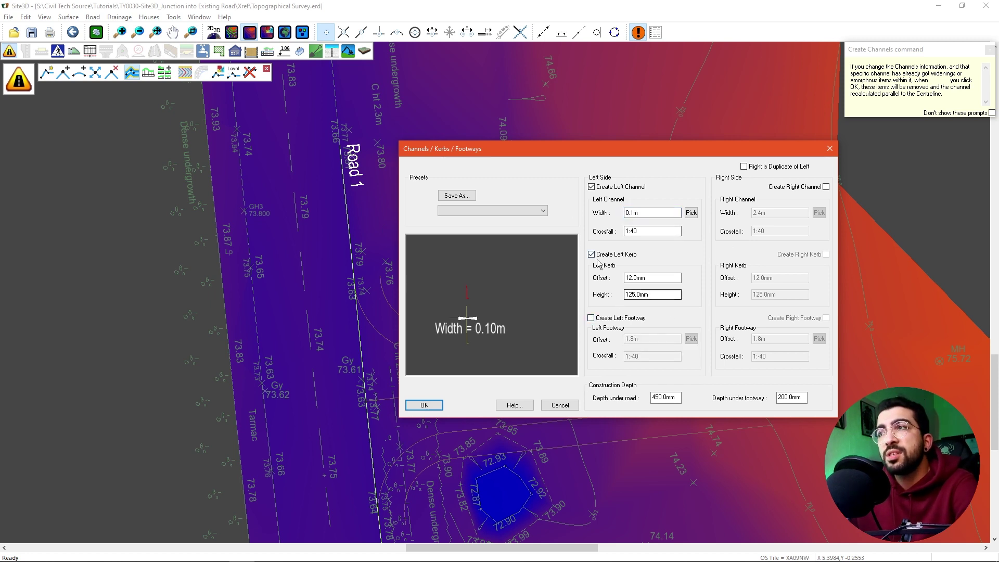
click(434, 407)
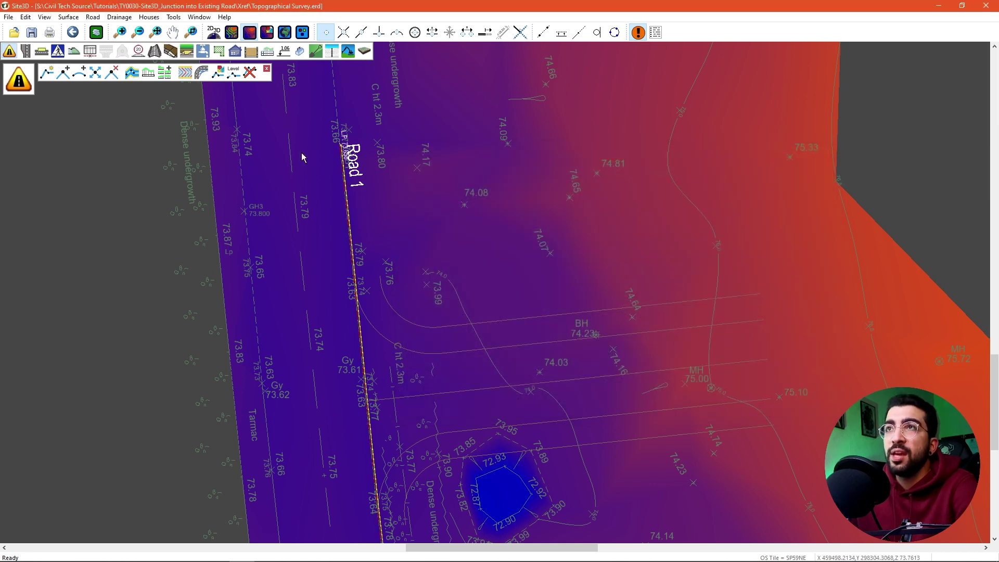
Inspect the Road 1 channel and kerb up close in plan and in an enlarged 3D view
scroll(388, 324, up, 10)
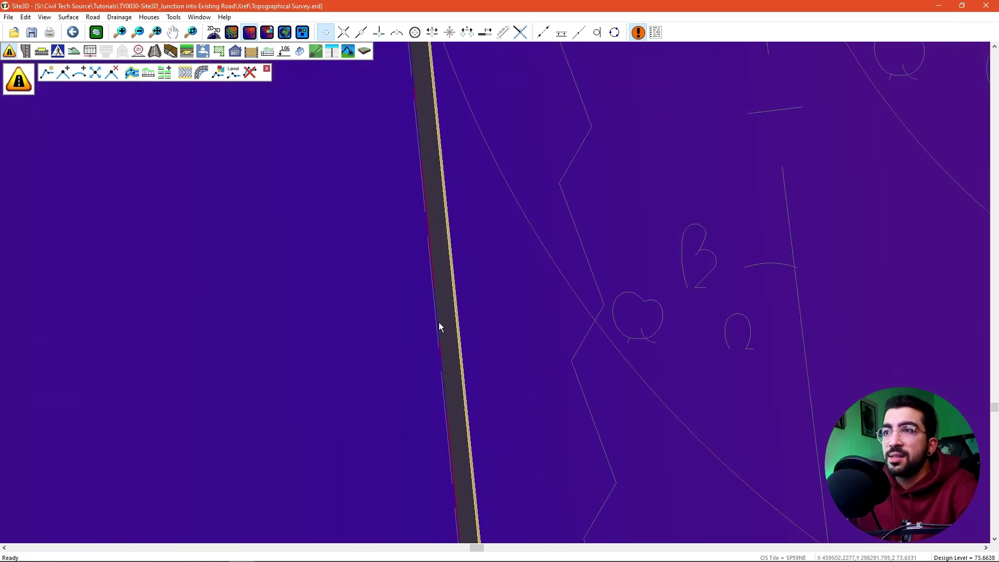
scroll(458, 328, up, 3)
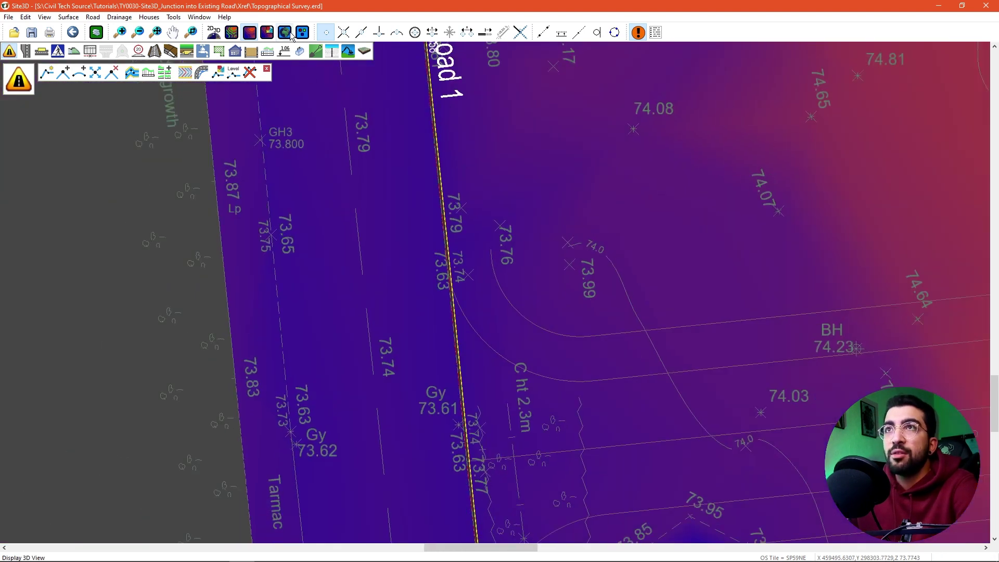
click(289, 33)
drag(722, 41, 492, 1)
scroll(438, 383, up, 3)
middle_drag(438, 383, 325, 335)
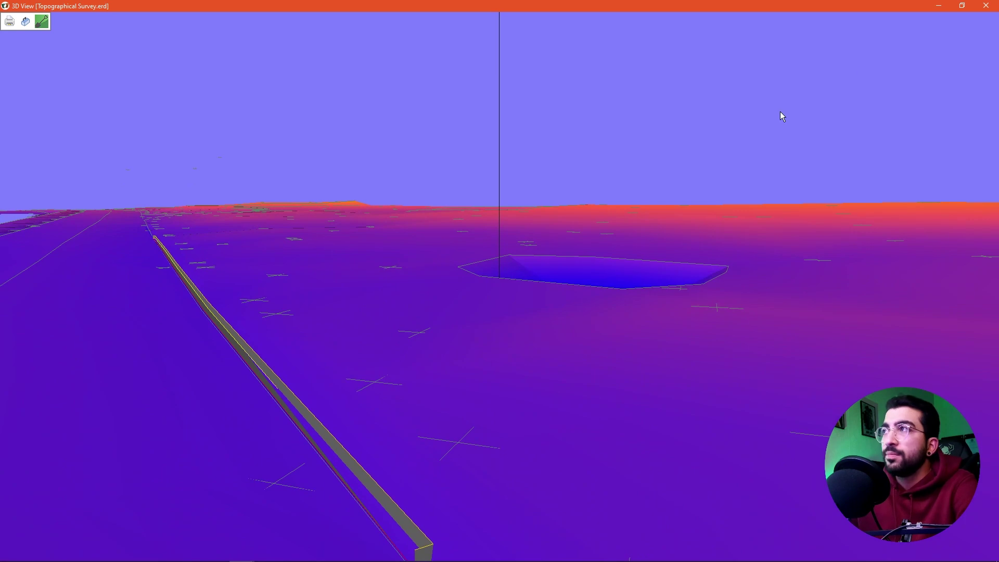
click(987, 6)
scroll(249, 195, down, 3)
mouse_move(338, 264)
middle_down()
mouse_move(334, 326)
mouse_move(337, 266)
middle_up()
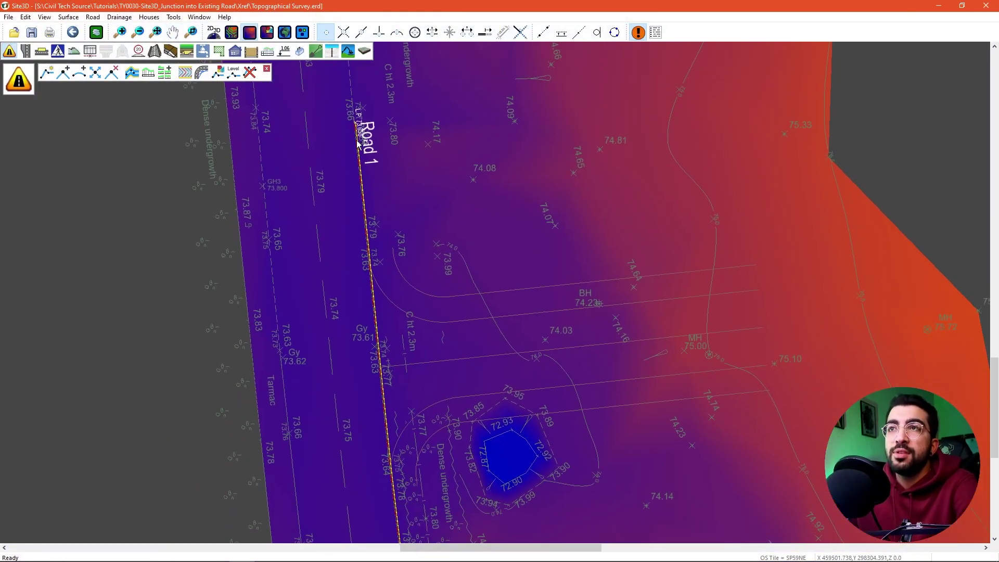
Open Road 1's long section and level its centreline to the current 3D topographical survey surface
click(148, 73)
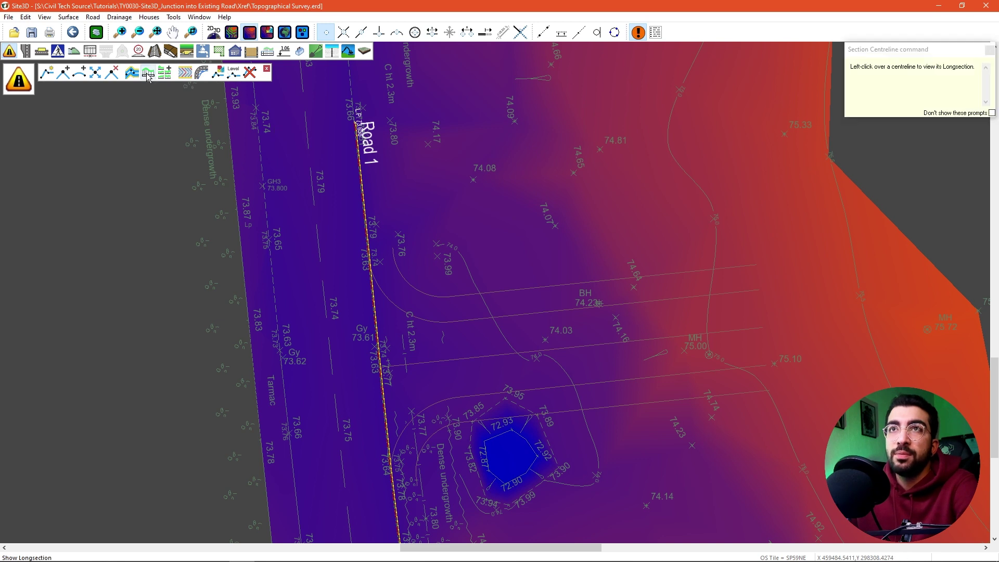
click(362, 221)
drag(470, 385, 489, 12)
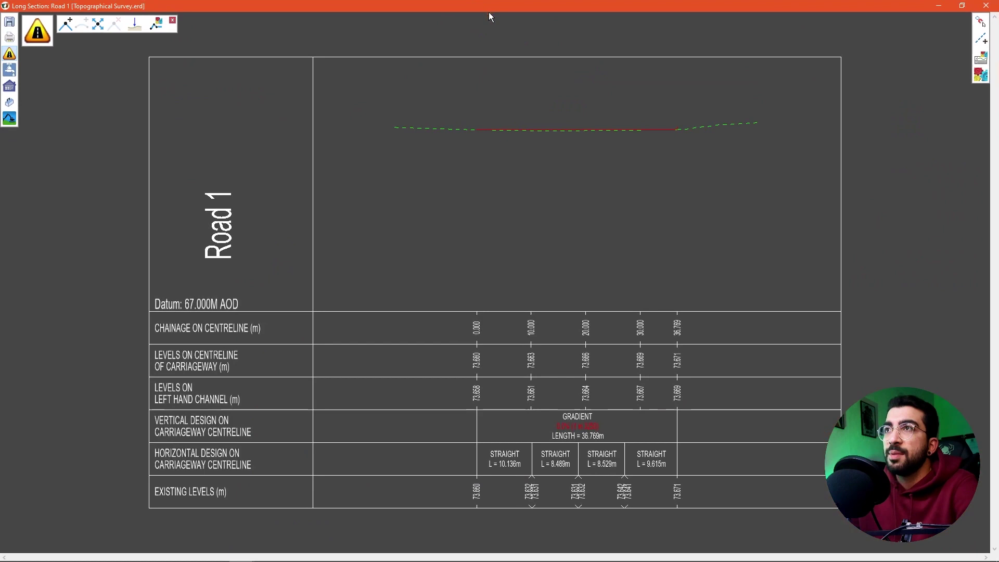
scroll(594, 151, up, 5)
scroll(416, 127, up, 2)
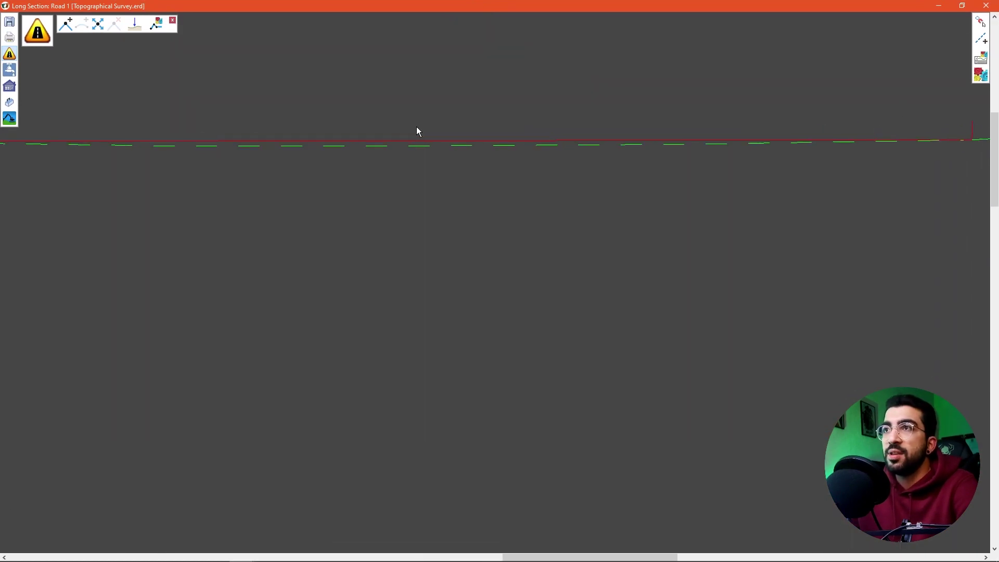
scroll(336, 149, up, 2)
scroll(387, 141, down, 6)
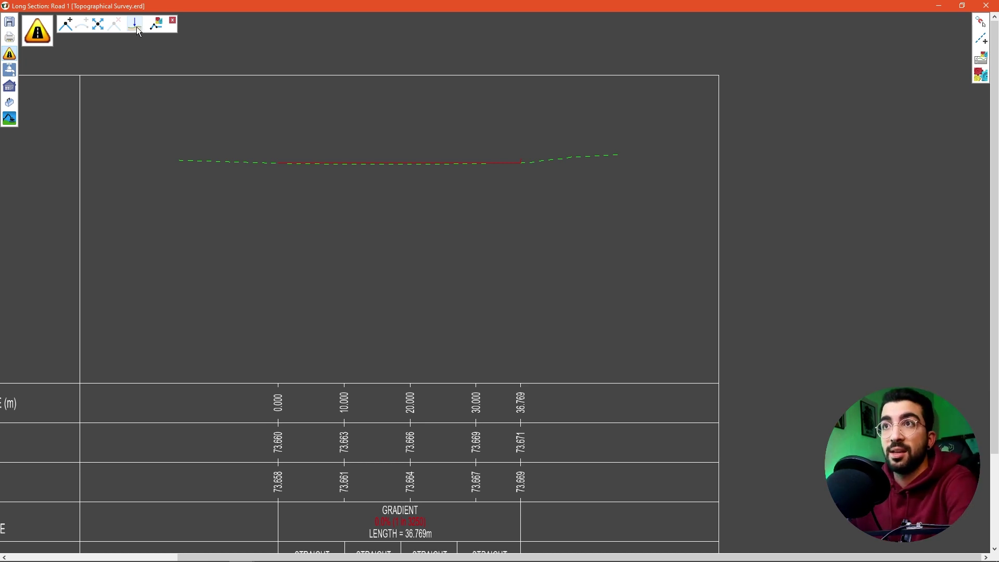
click(136, 27)
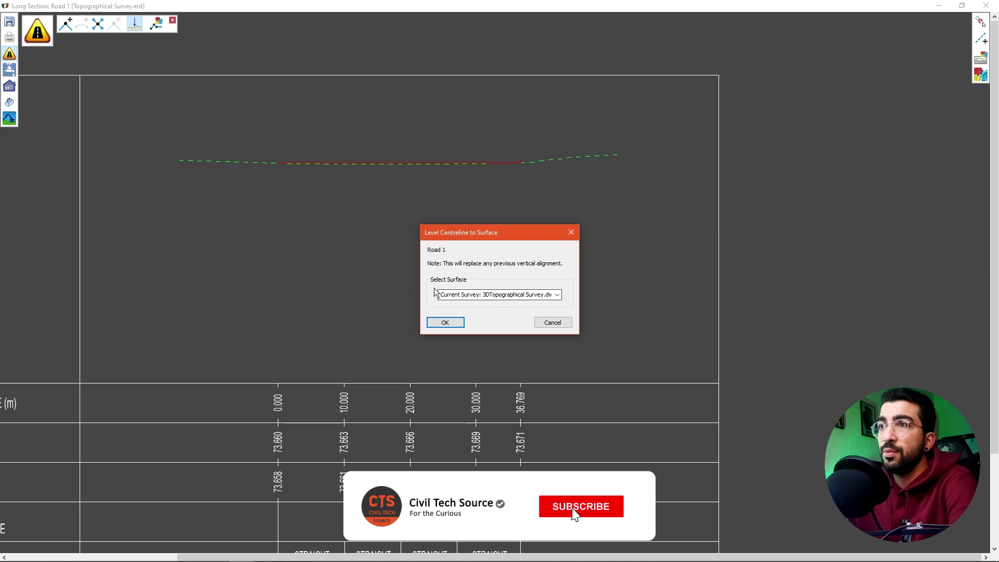
click(445, 322)
Examine along the long section how closely Road 1's design line follows the existing ground, then close the long section
scroll(385, 162, up, 6)
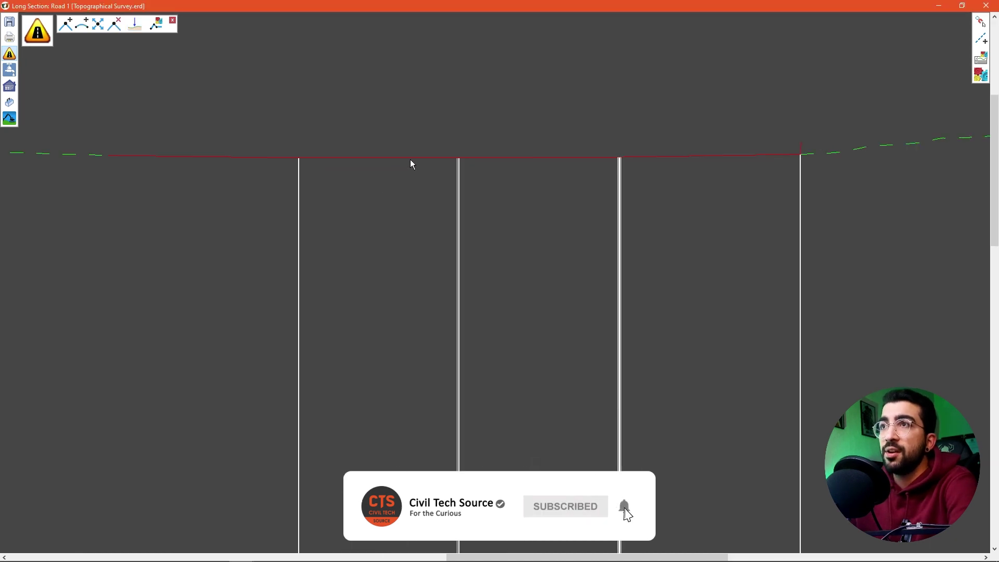
scroll(567, 171, down, 3)
scroll(797, 203, down, 3)
middle_drag(727, 192, 616, 214)
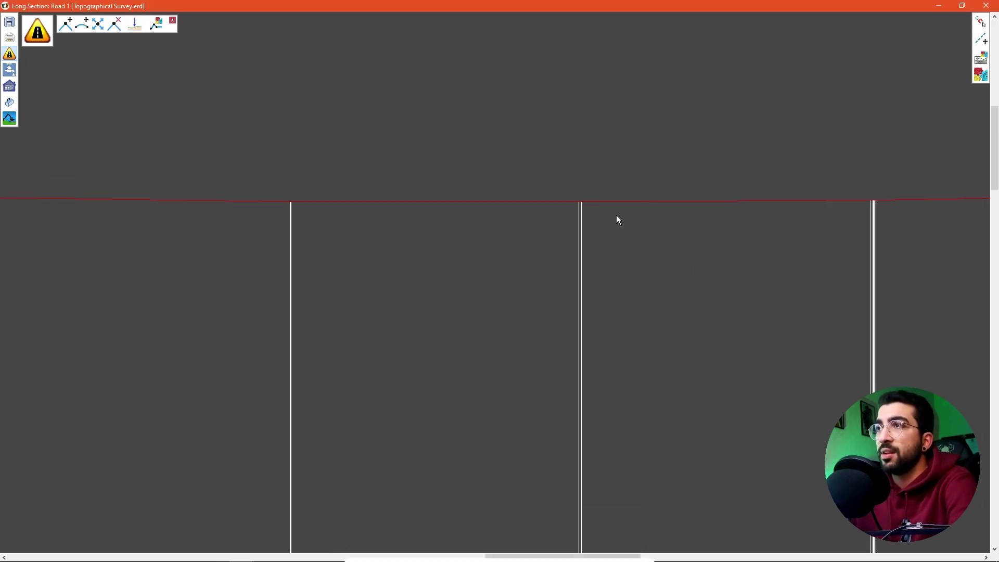
scroll(598, 212, up, 6)
scroll(551, 195, up, 12)
scroll(476, 195, down, 3)
scroll(507, 299, down, 7)
middle_drag(643, 303, 566, 218)
scroll(551, 265, down, 6)
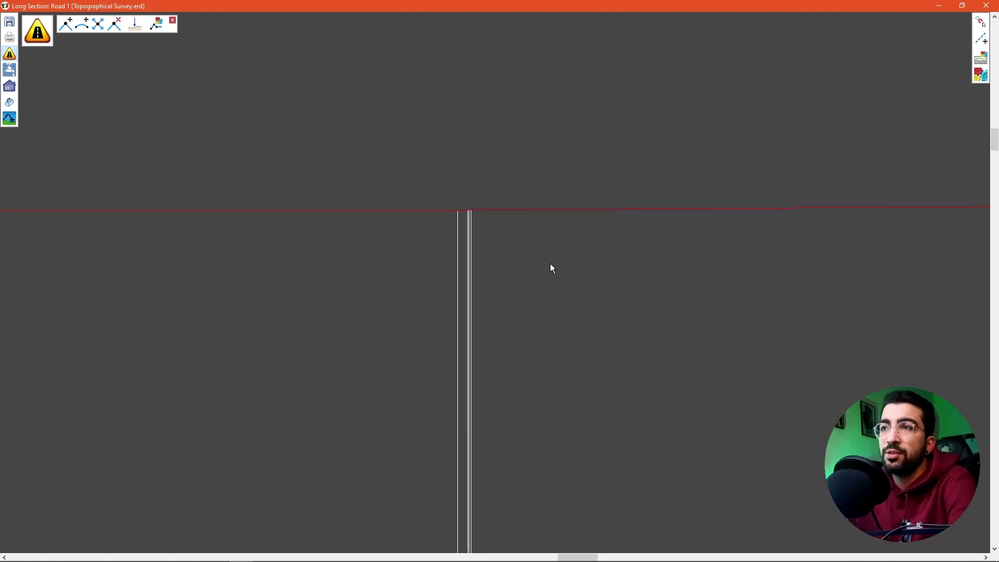
scroll(633, 332, down, 6)
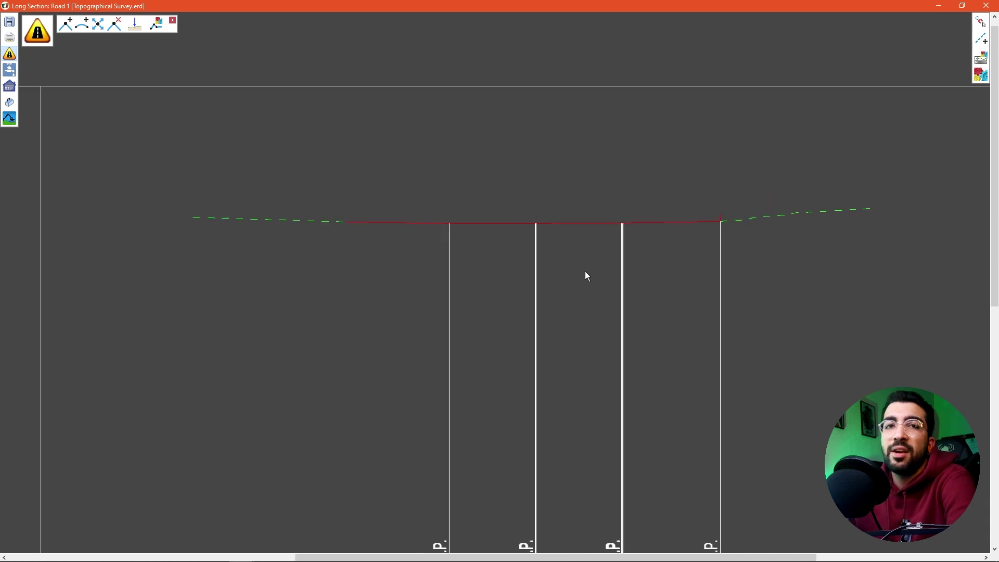
click(984, 6)
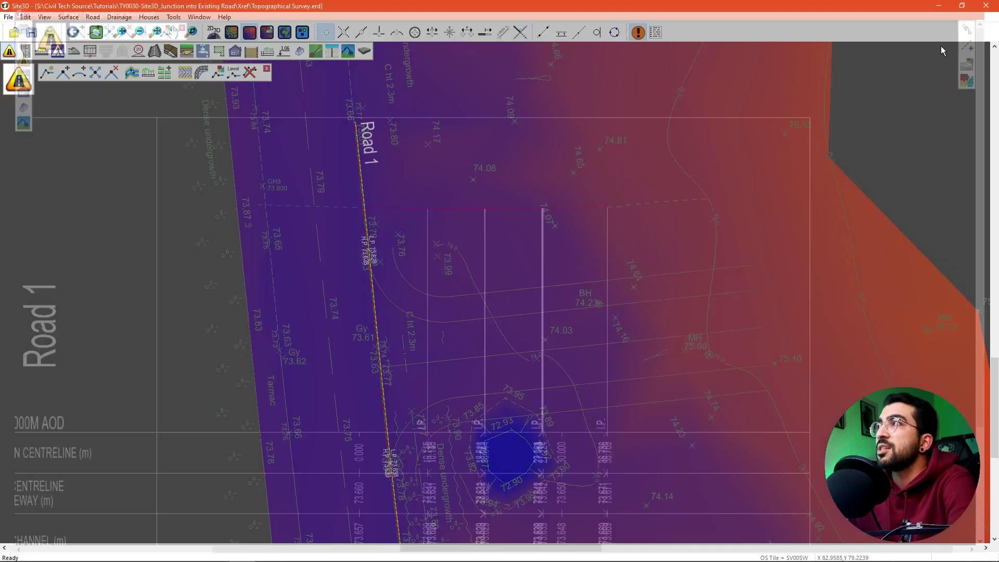
Draw a new centreline from the Road 1 kerb line eastwards along the access road's drawn middle line to its far end
scroll(357, 318, down, 1)
middle_drag(356, 317, 329, 214)
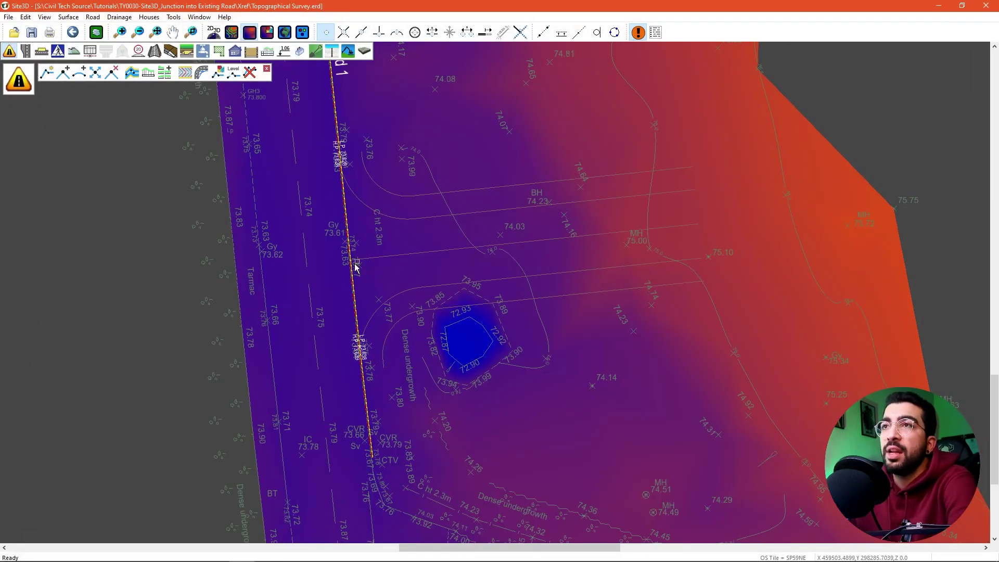
click(46, 73)
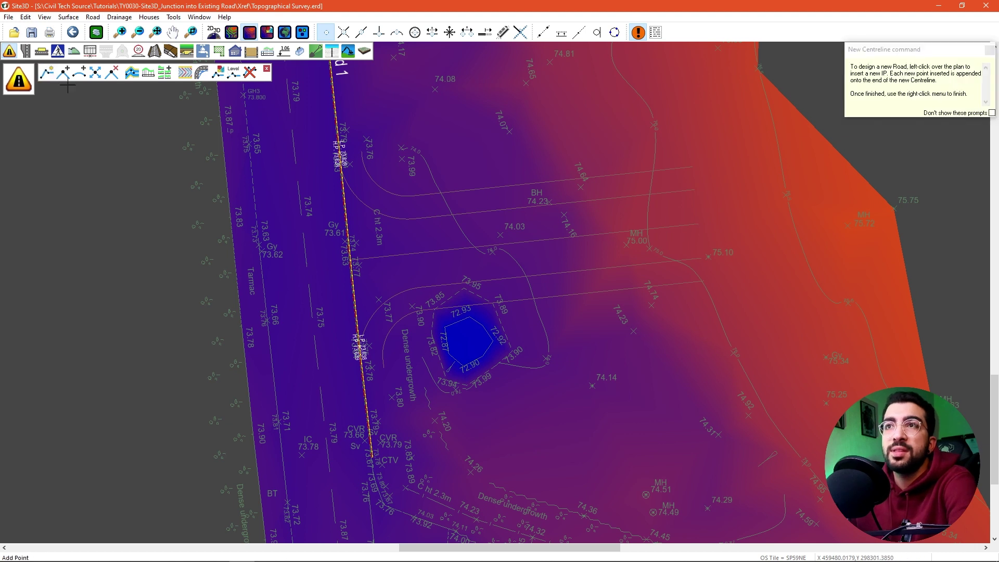
scroll(383, 270, up, 2)
scroll(372, 267, up, 3)
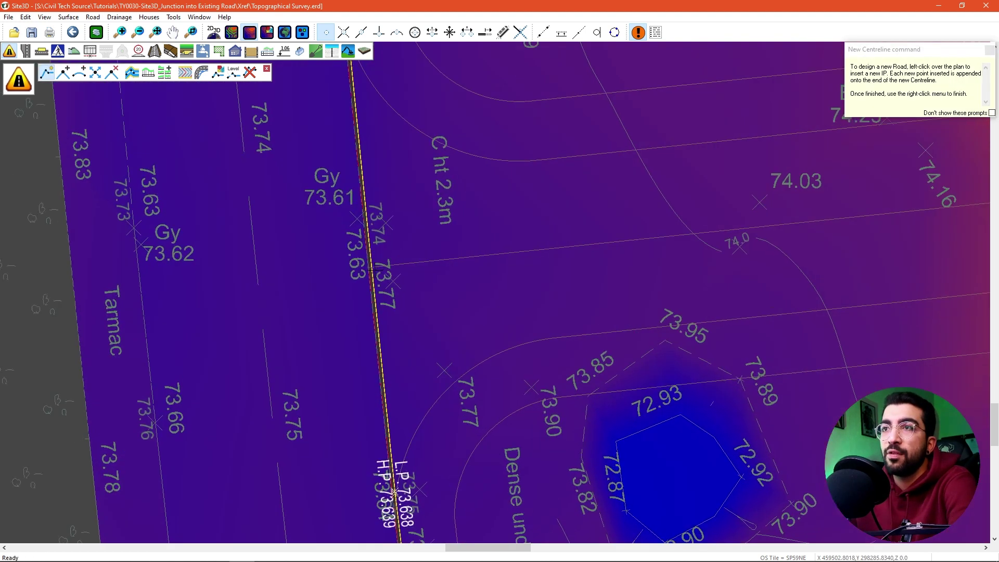
click(404, 270)
scroll(593, 237, down, 5)
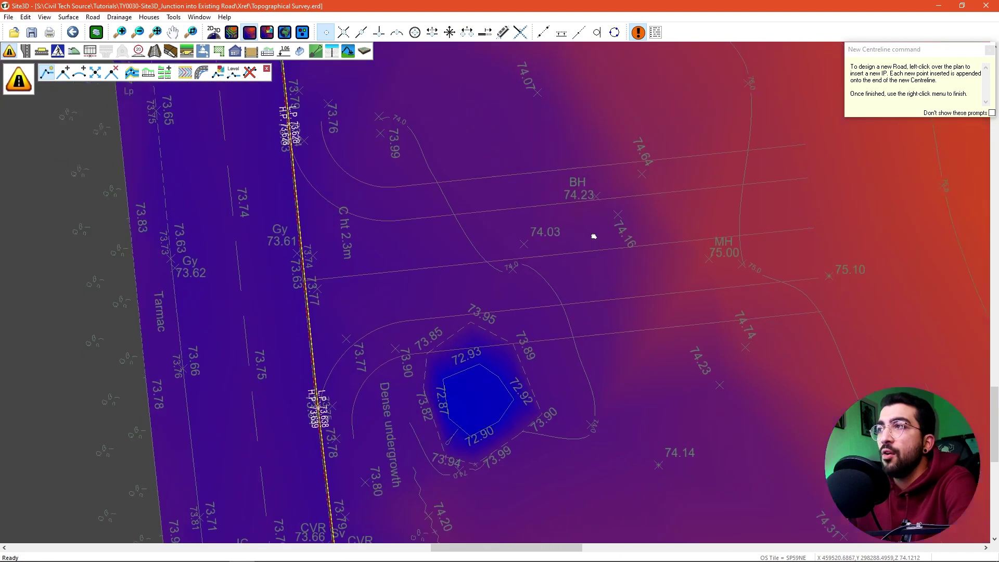
click(615, 226)
right_click(651, 151)
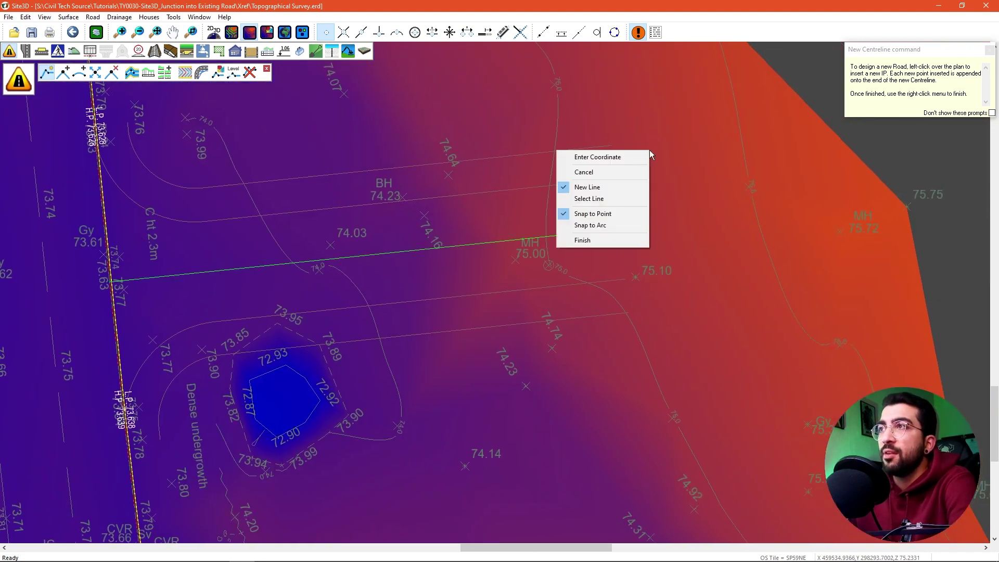
click(604, 241)
Rename the Road 1 centreline as Ex.Road
scroll(463, 291, down, 1)
middle_drag(257, 282, 395, 250)
middle_drag(292, 231, 338, 385)
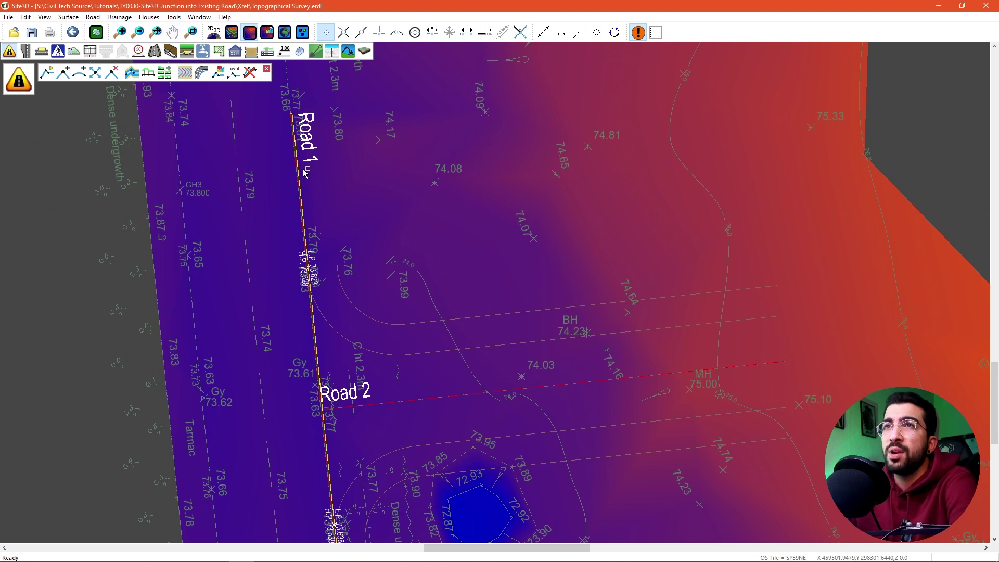
click(219, 73)
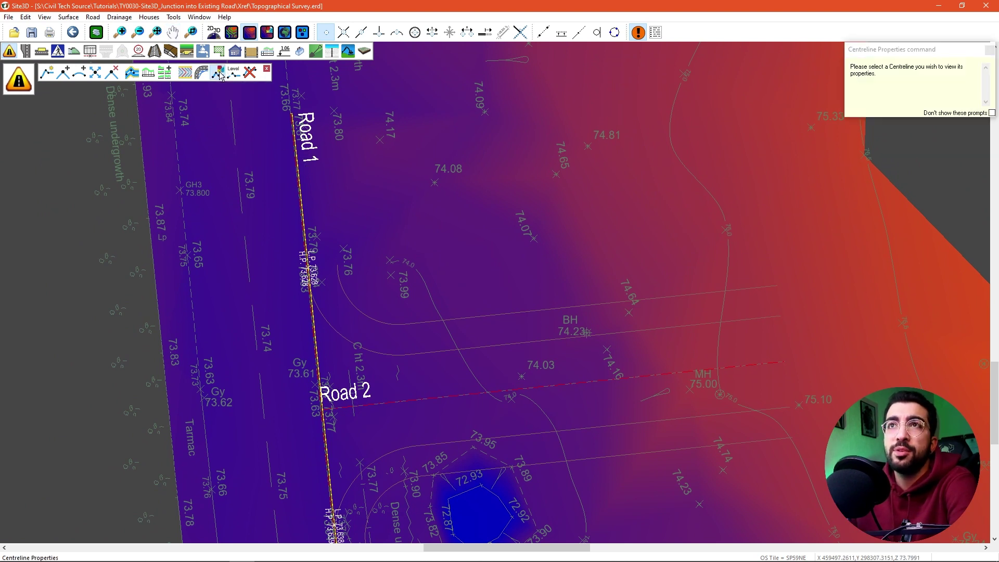
click(301, 130)
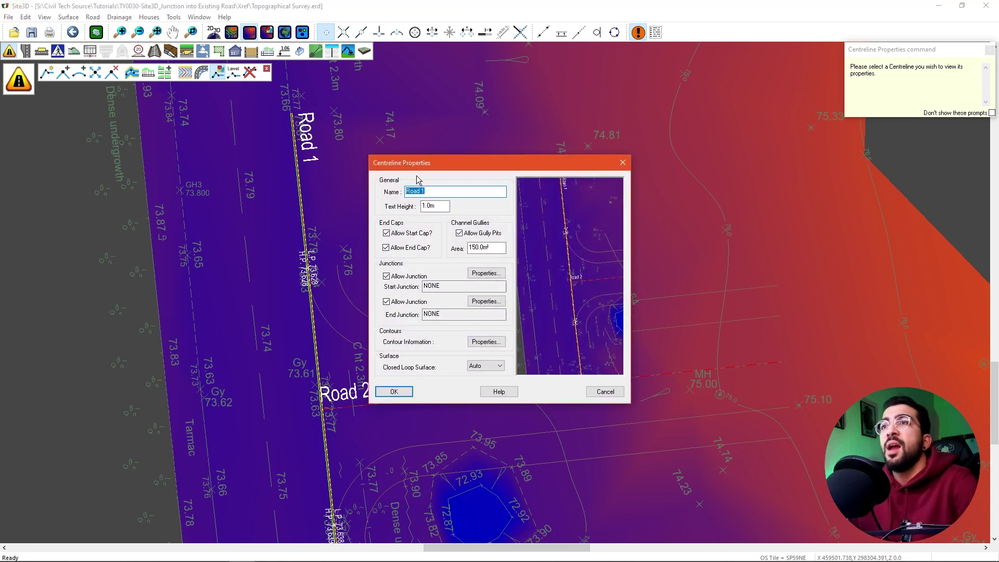
text(Ex)
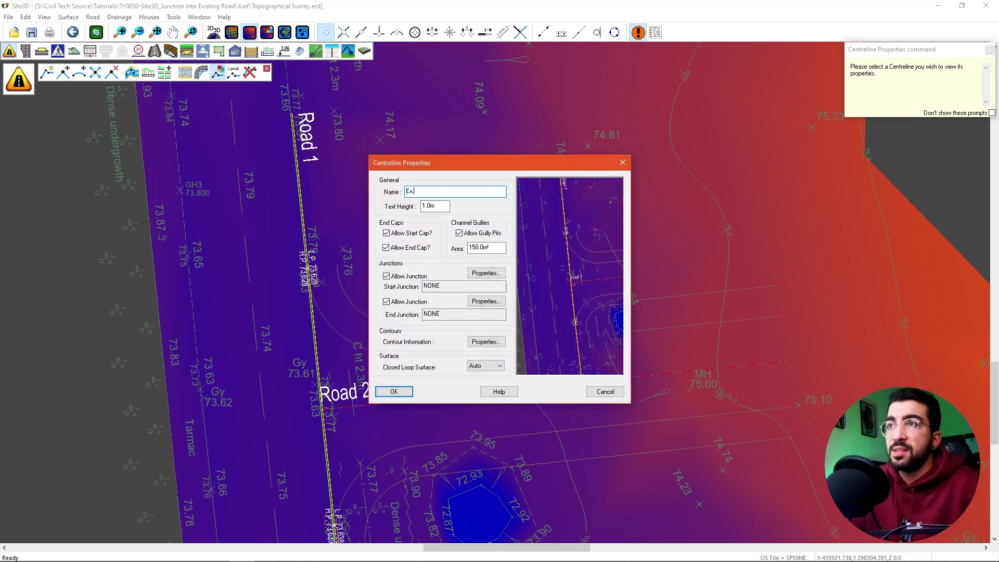
key(Return)
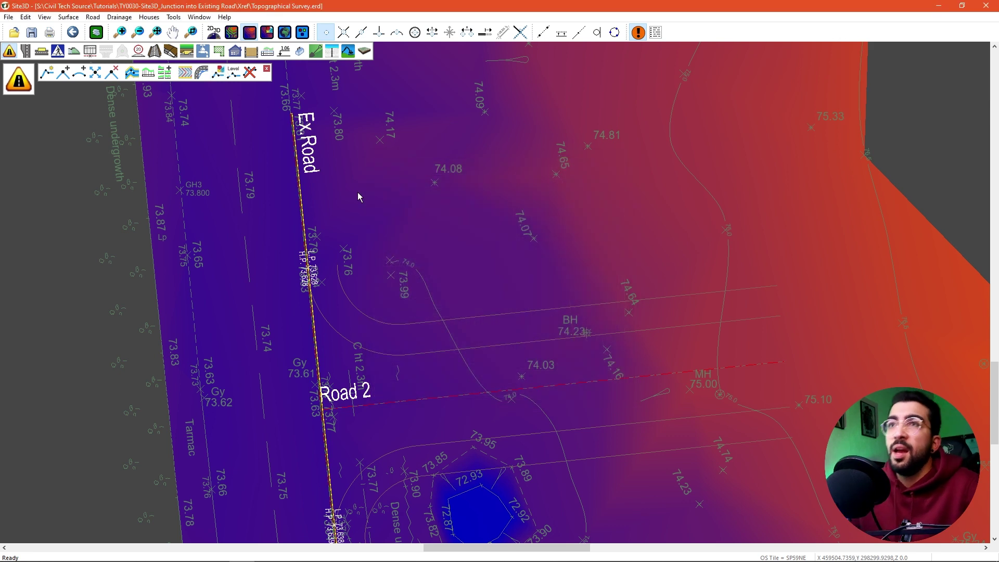
Rename the Road 2 centreline as Pr.Road
scroll(385, 192, down, 2)
click(217, 71)
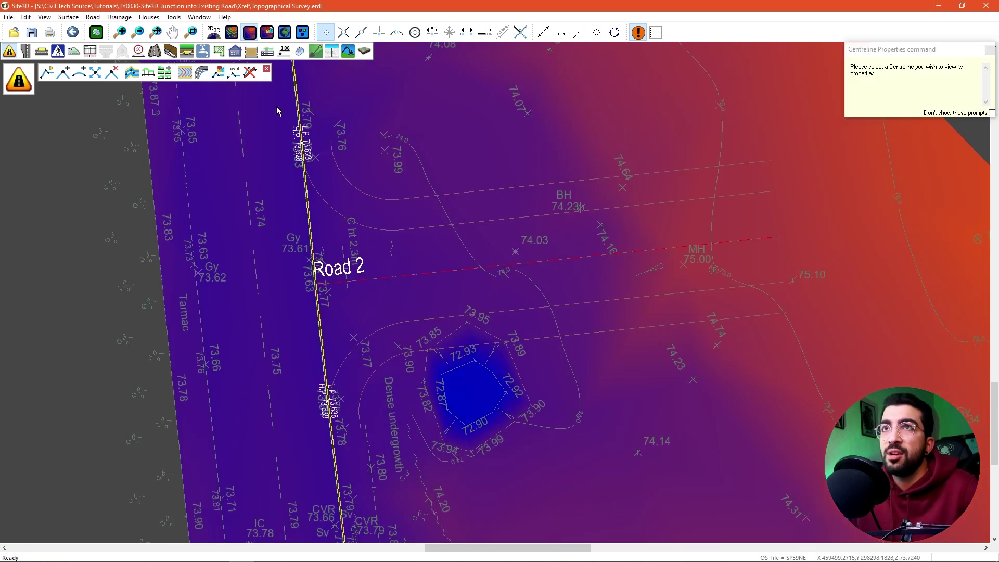
click(358, 270)
click(431, 194)
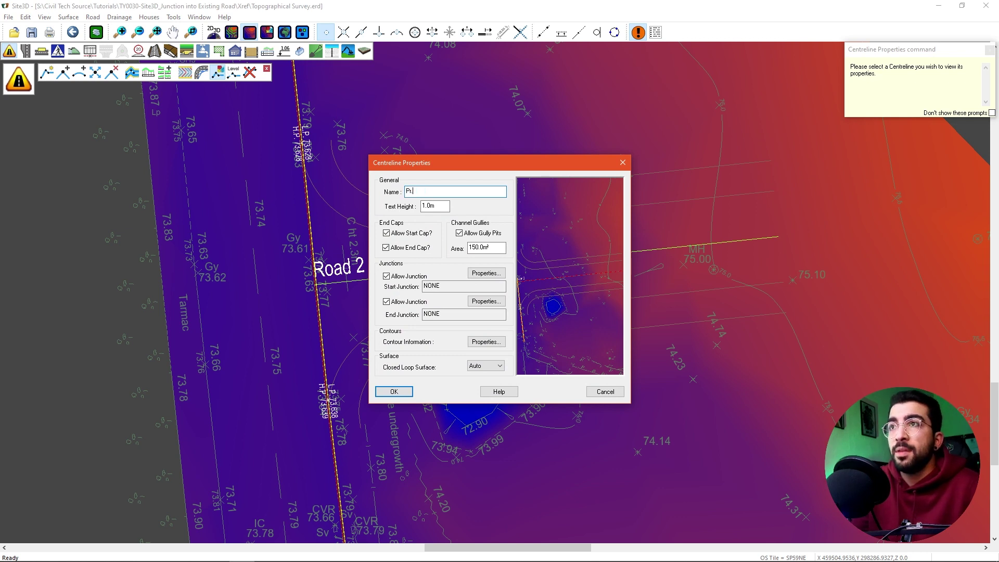
text(Pr.Road)
key(Return)
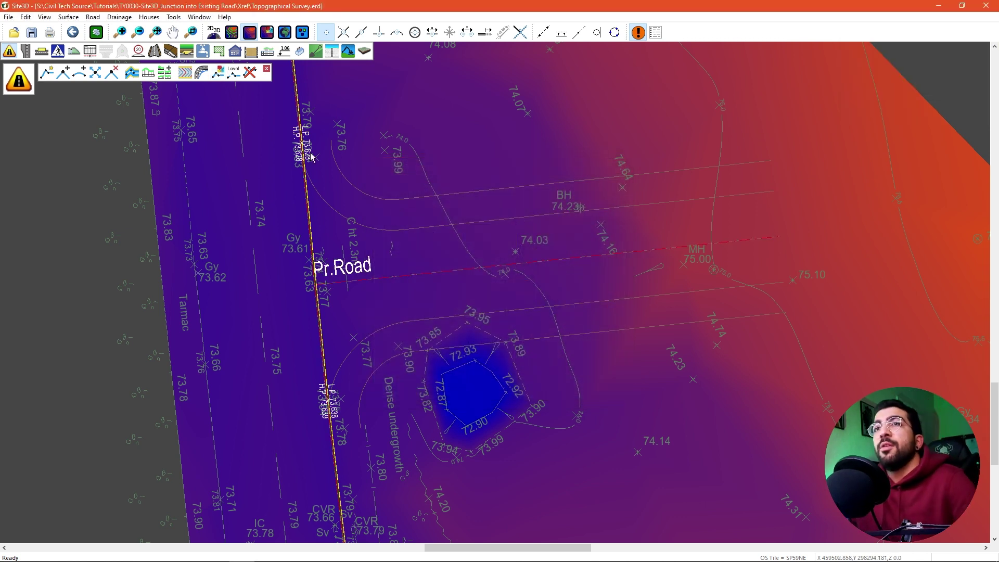
Set Pr.Road's left channel width to 3.0 m by picking the drawn carriageway edge with line snapping, keeping the right side duplicated
scroll(322, 149, down, 1)
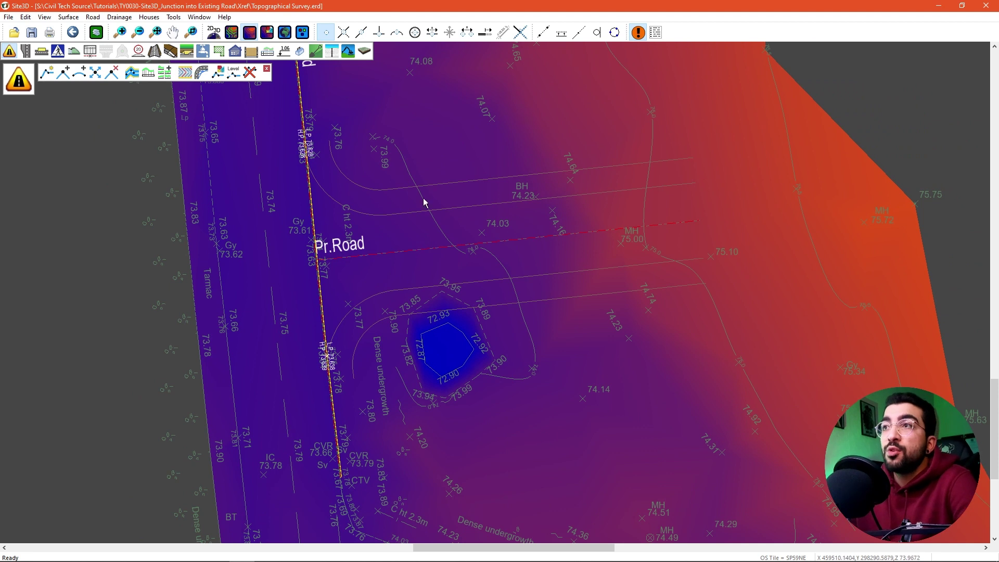
click(133, 73)
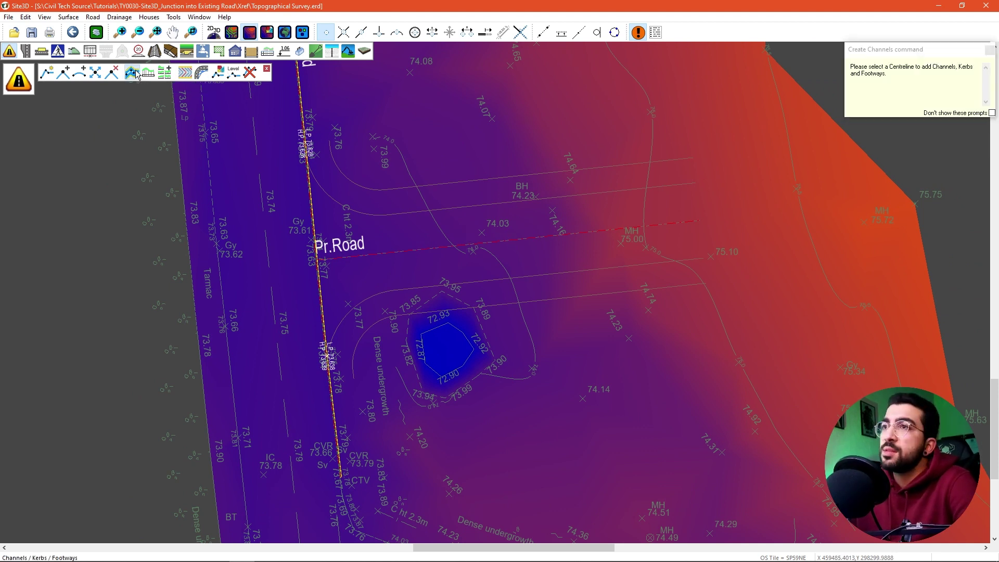
click(468, 245)
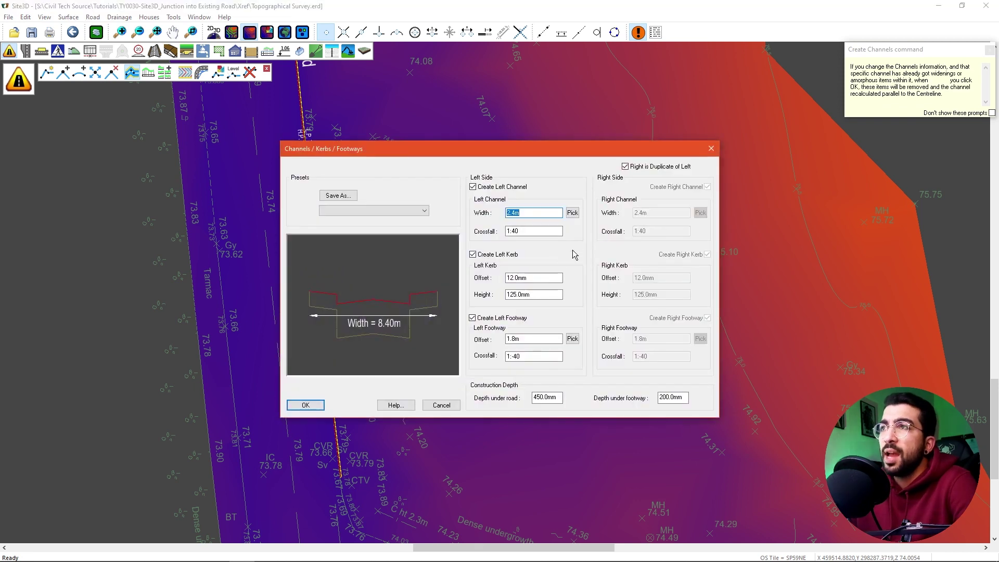
drag(501, 150, 311, 143)
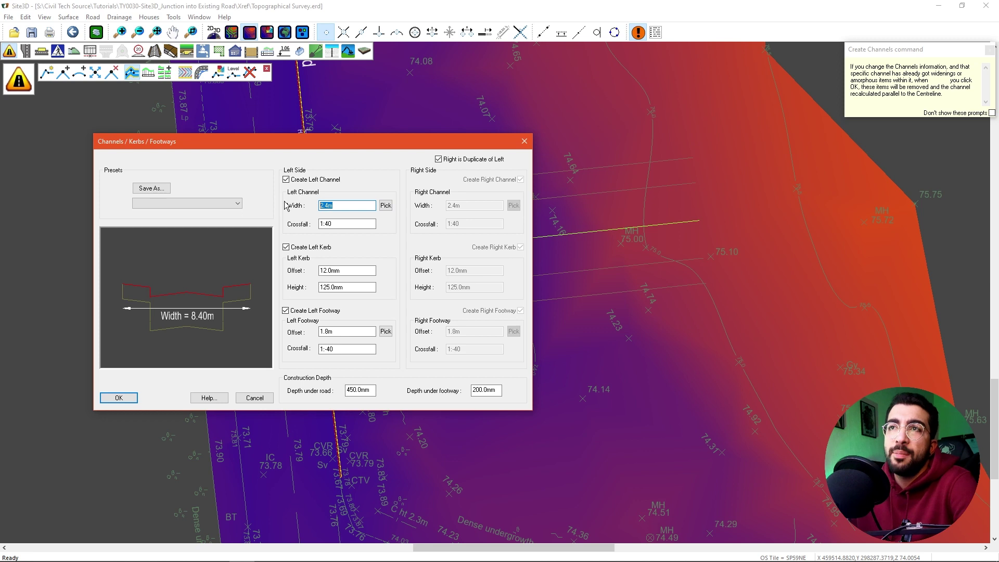
click(386, 205)
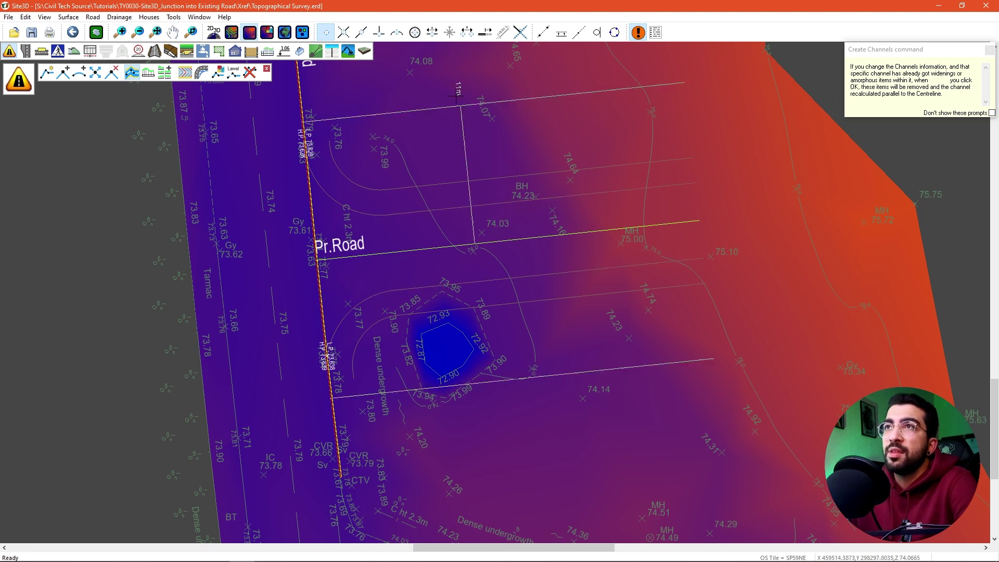
click(361, 33)
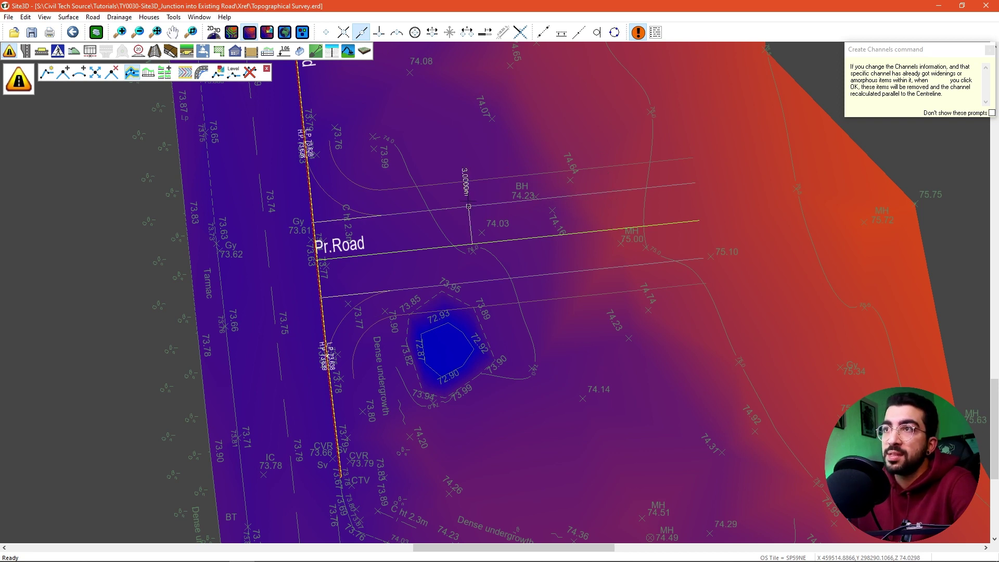
click(467, 207)
Set Pr.Road's footway offset to 2.0 m by picking from the drawn carriageway edge to the footway line, and create the channels, kerbs and footways
click(572, 339)
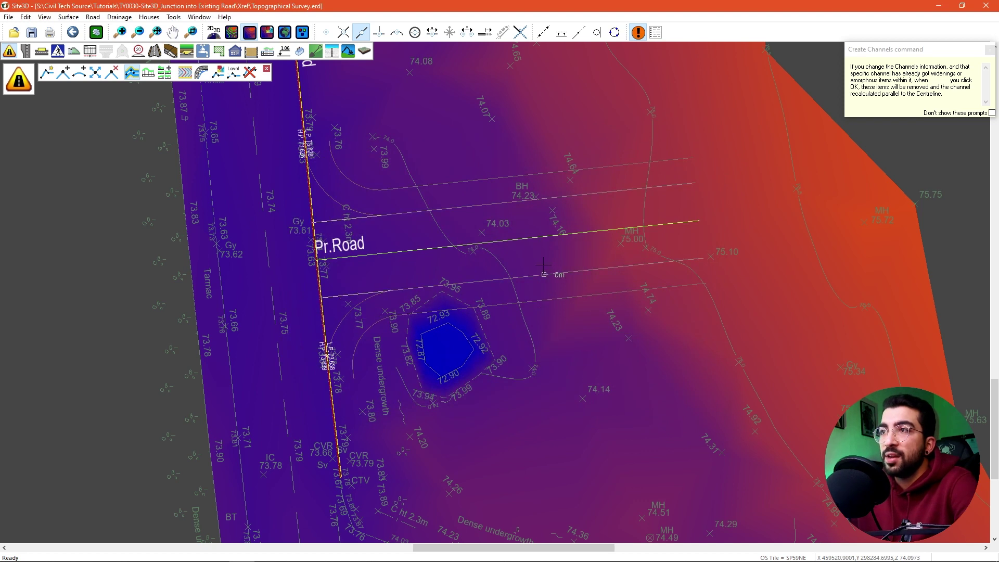
scroll(544, 266, up, 2)
scroll(549, 271, up, 2)
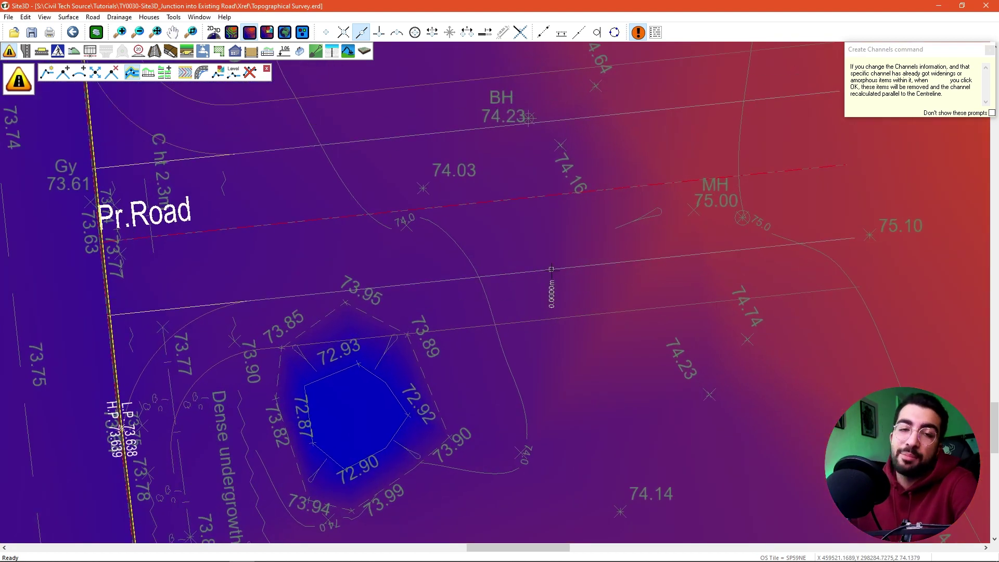
click(553, 318)
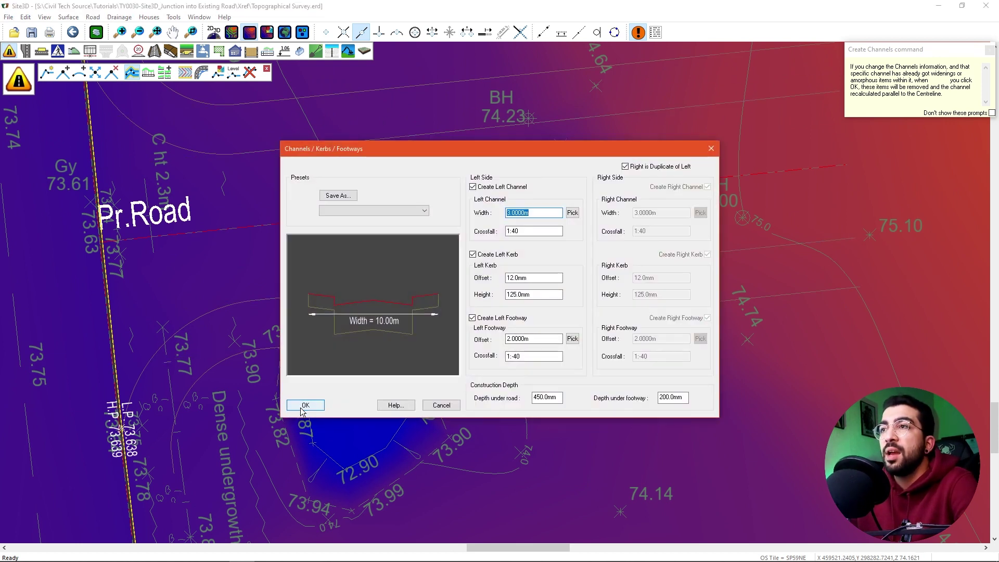
click(304, 407)
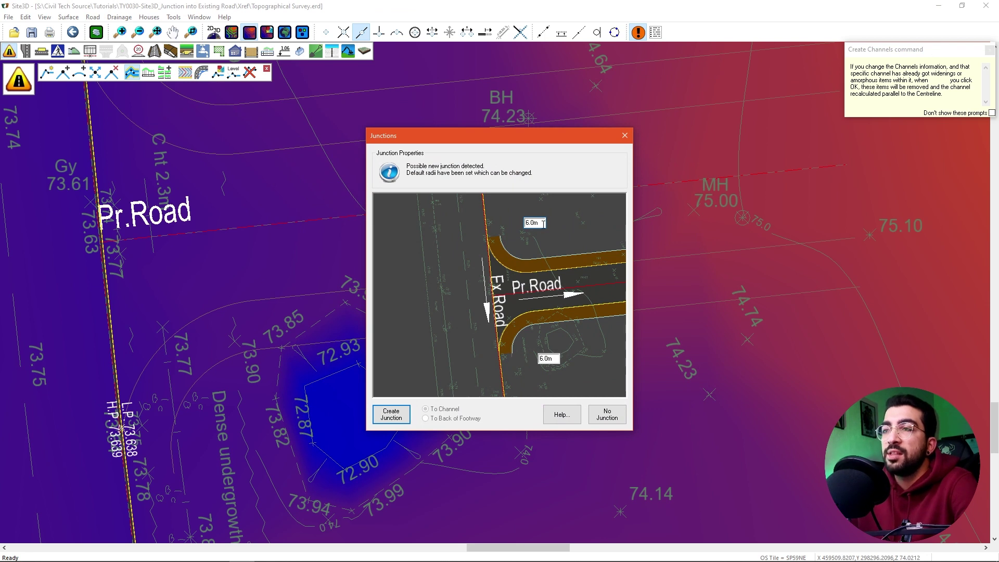
Set both corner radii of the Ex.Road and Pr.Road junction to 9 m and create the junction
text(9)
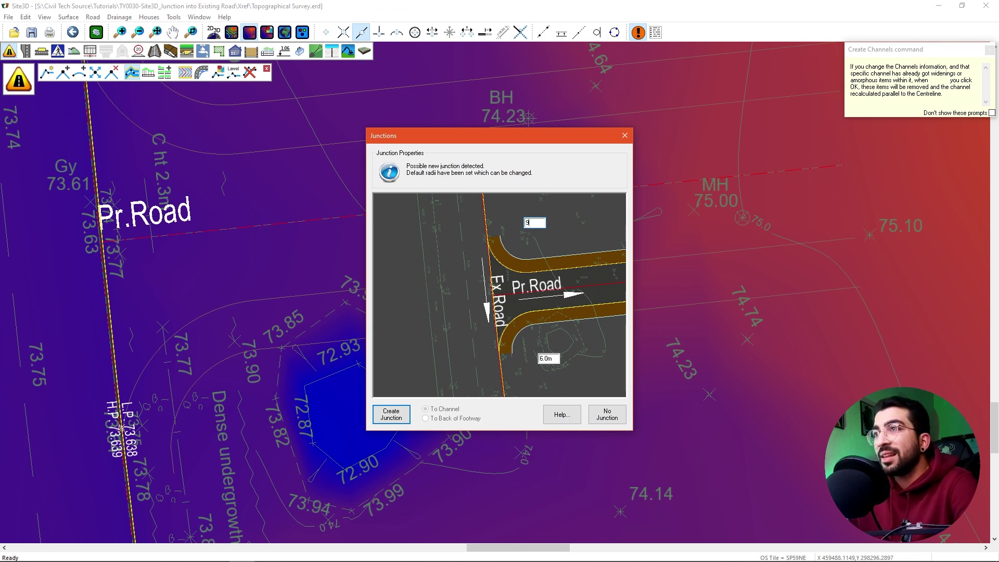
click(550, 359)
drag(550, 359, 502, 362)
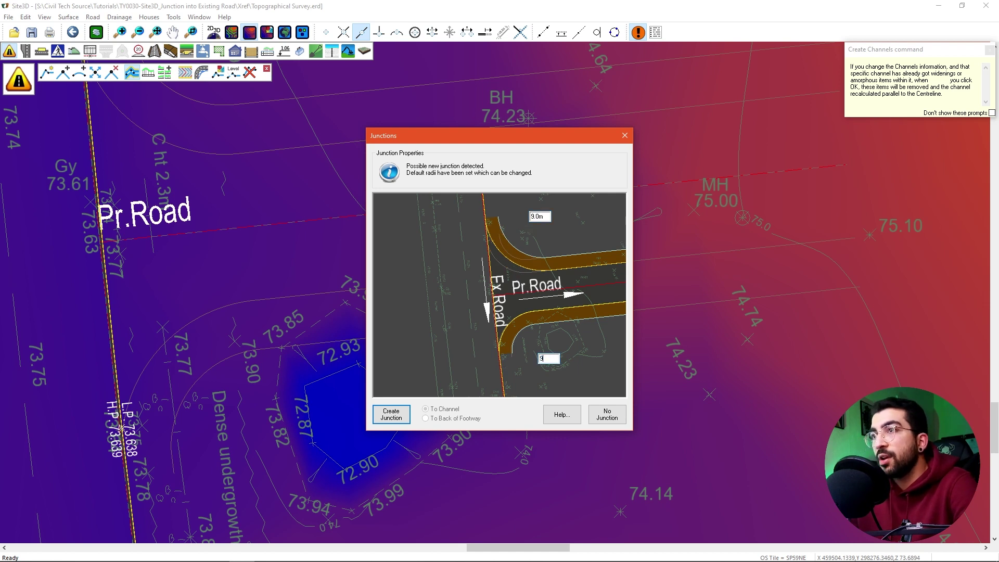
text(9)
click(392, 414)
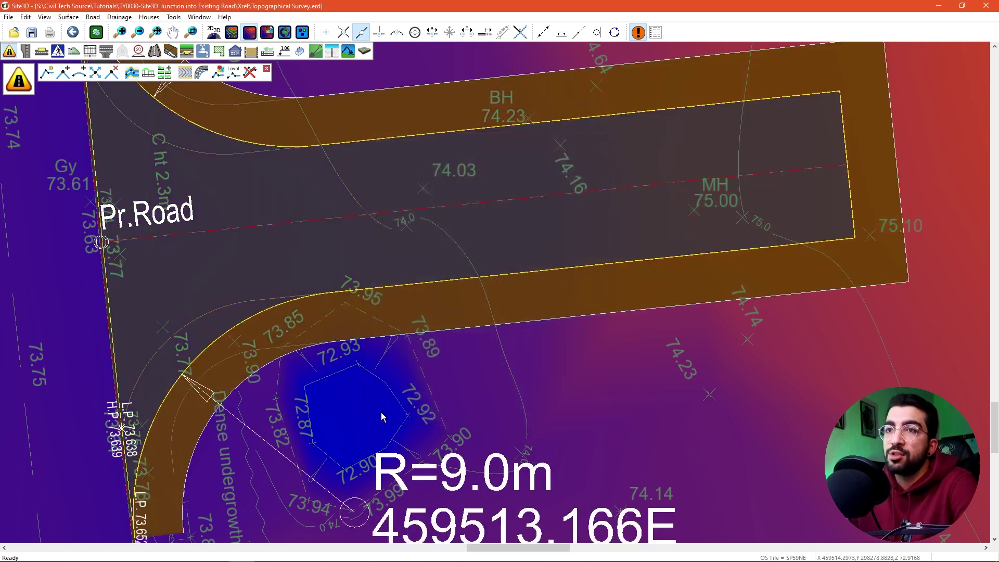
Inspect the new junction and its footways in the 3D view from several angles, and return to the plan
middle_drag(434, 273, 433, 340)
scroll(432, 341, down, 1)
click(284, 32)
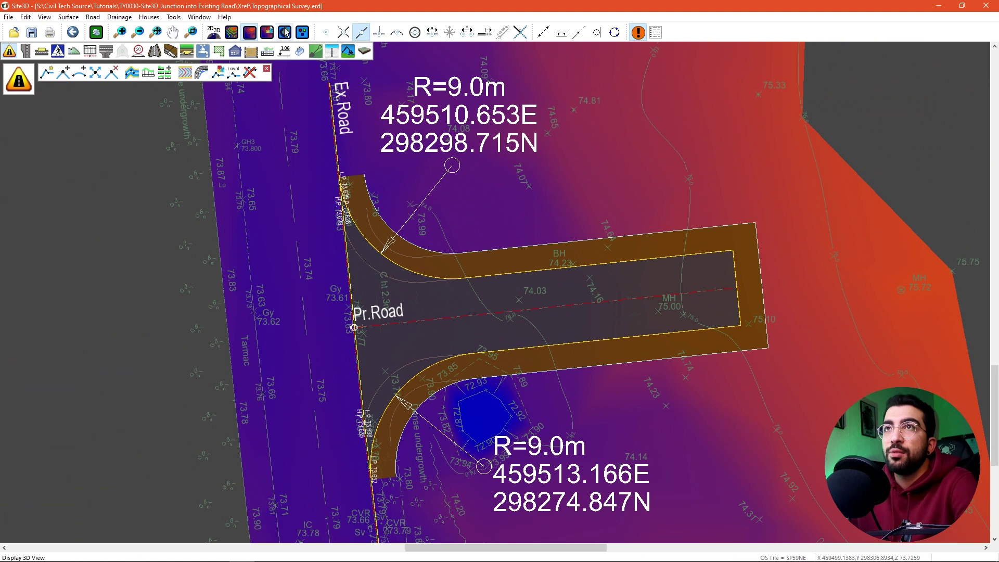
double_click(739, 40)
scroll(307, 315, up, 3)
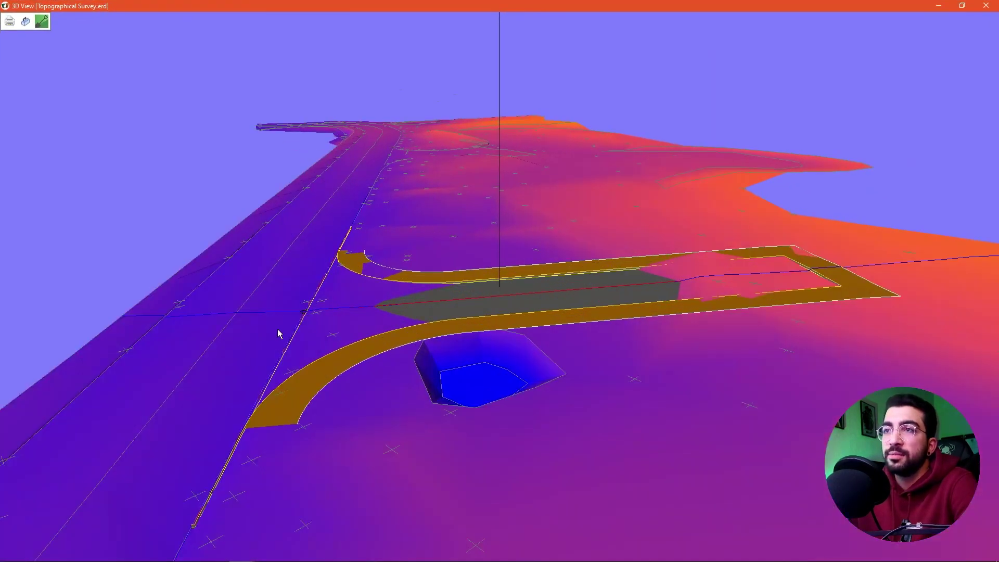
drag(278, 332, 314, 346)
scroll(266, 384, up, 2)
drag(267, 390, 437, 328)
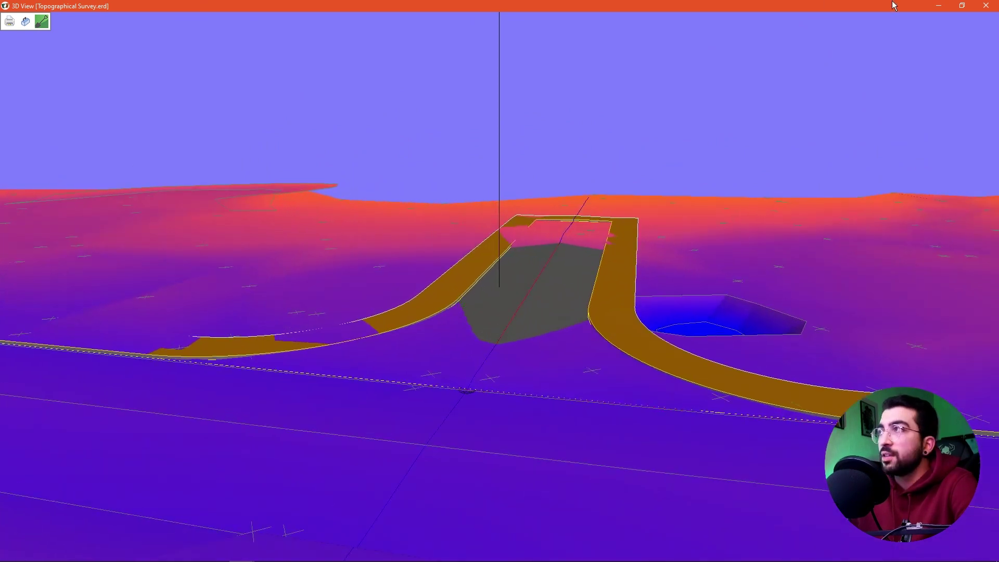
click(986, 6)
Adjust the northern junction radius to about 5.8 m by snapping it to the drawn kerb curve in the survey
scroll(370, 235, up, 3)
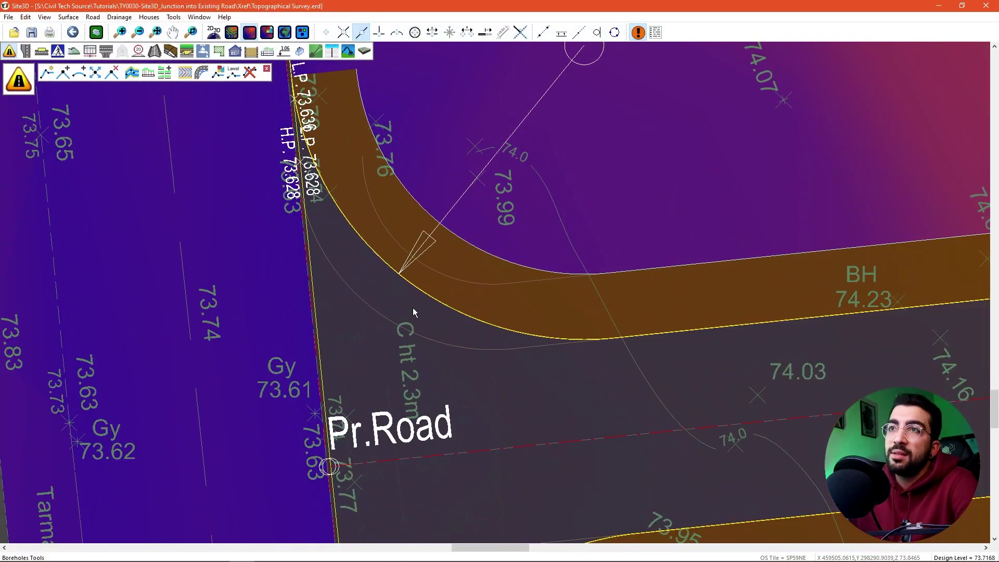
scroll(413, 313, down, 3)
scroll(344, 263, down, 2)
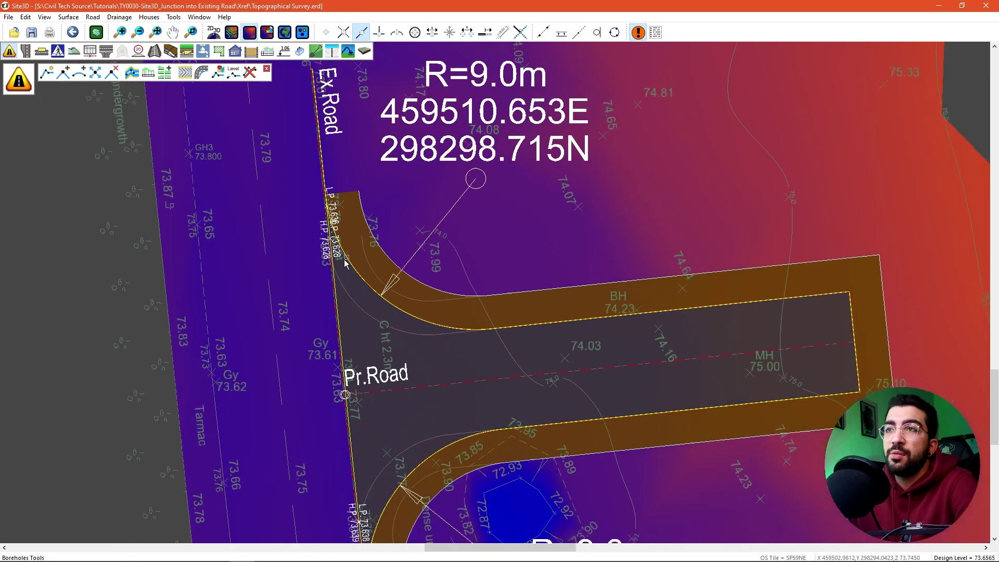
click(106, 52)
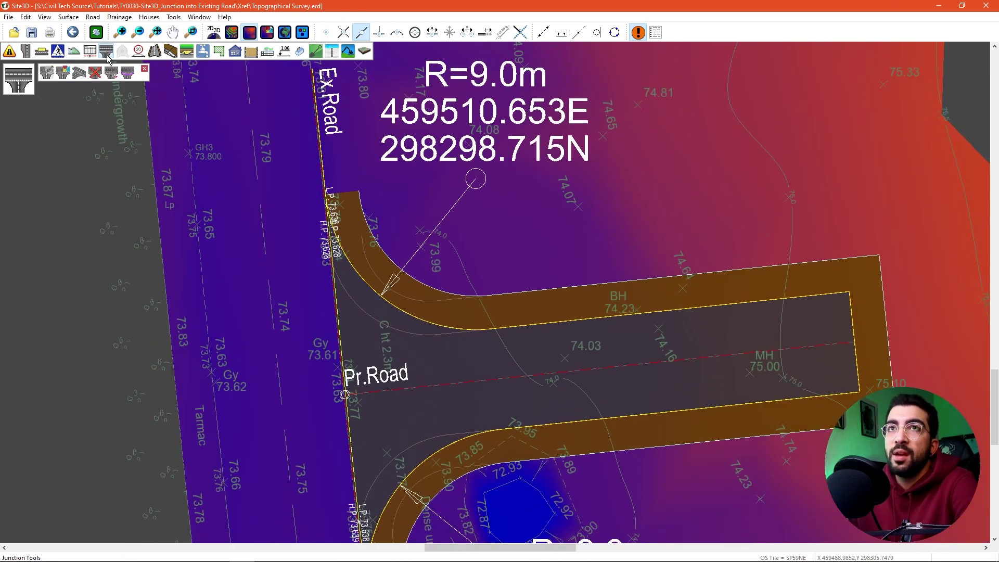
click(51, 77)
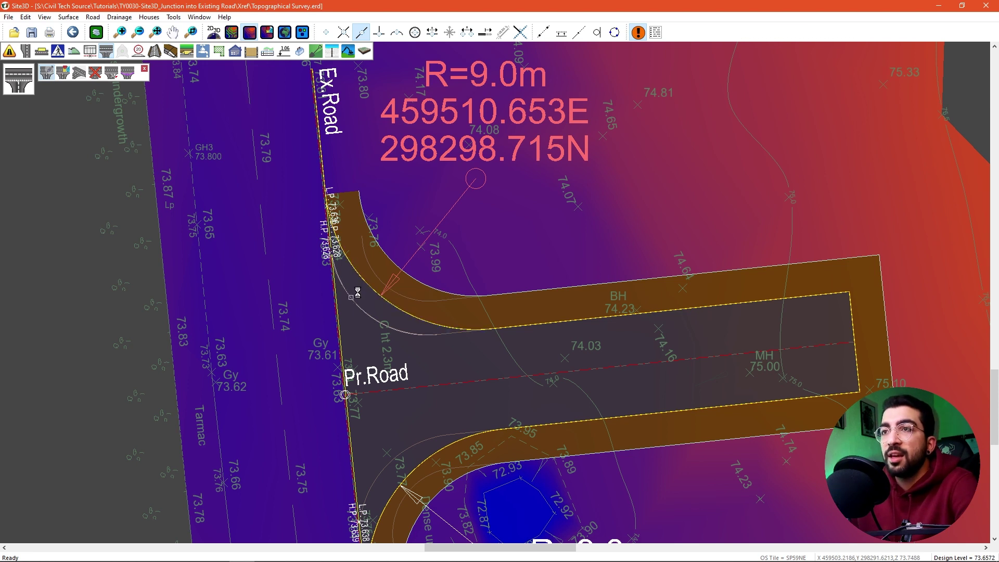
scroll(355, 319, up, 2)
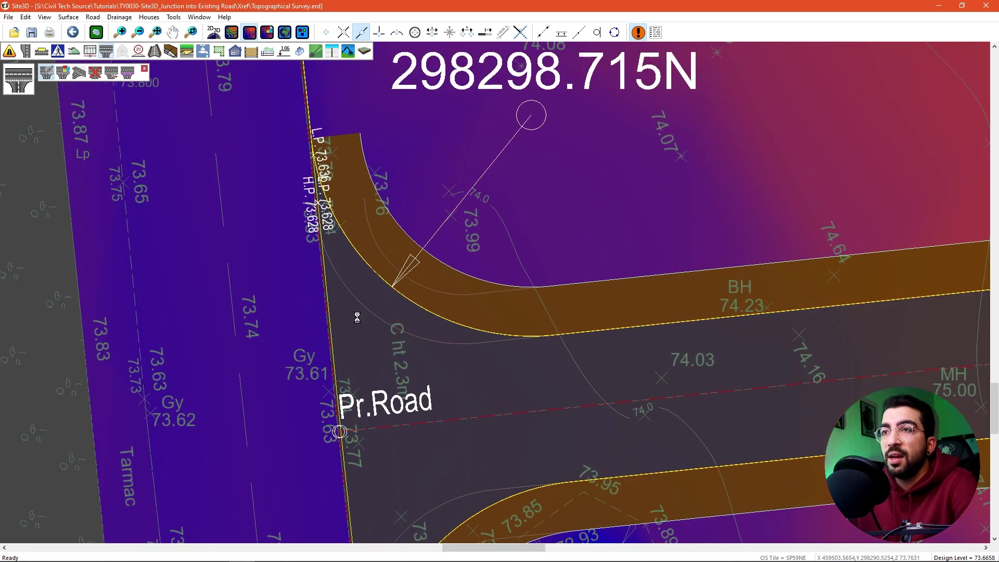
click(360, 35)
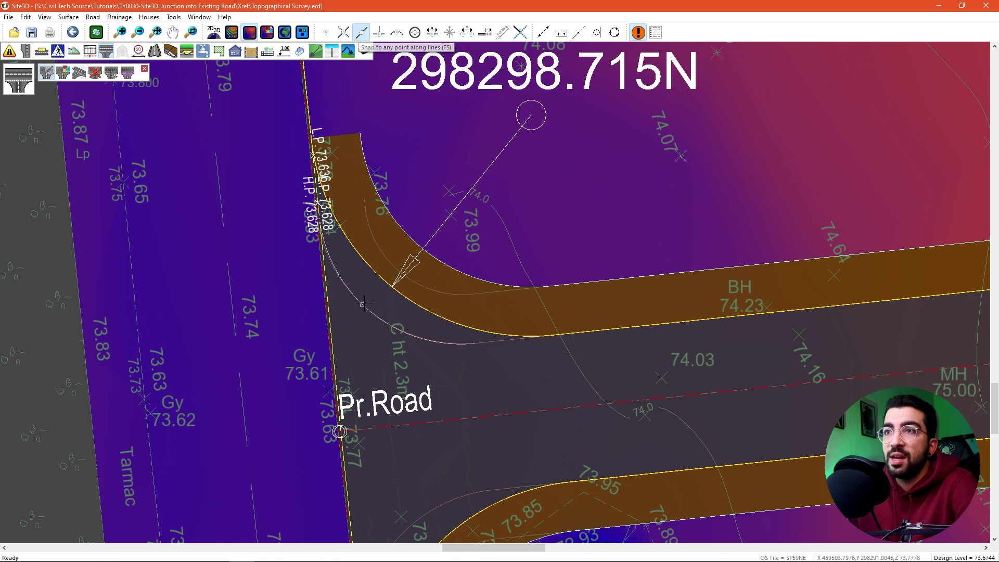
click(438, 342)
Adjust the southern junction radius to about 5.8 m by snapping it to the drawn kerb curve
middle_drag(438, 368, 415, 98)
click(410, 295)
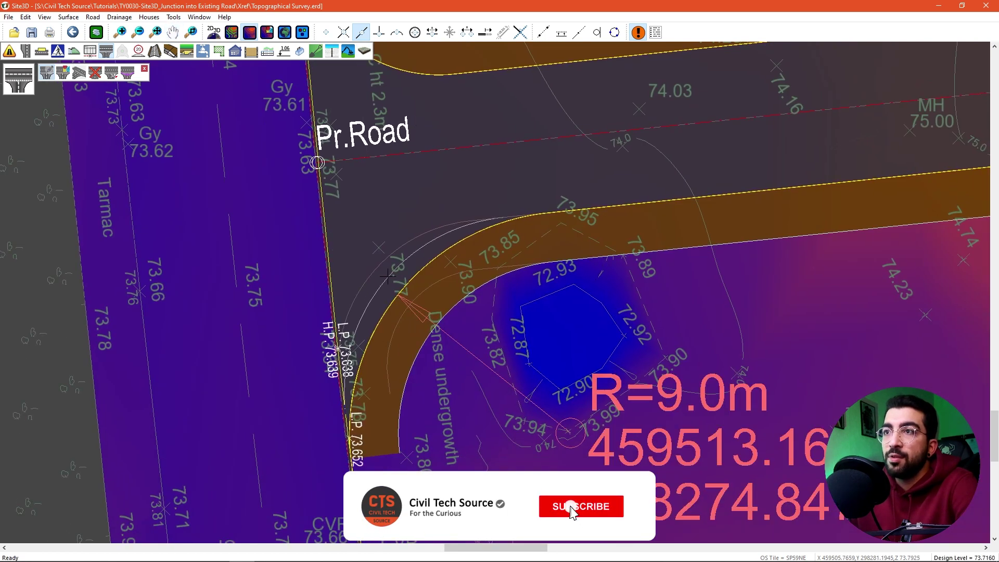
click(419, 235)
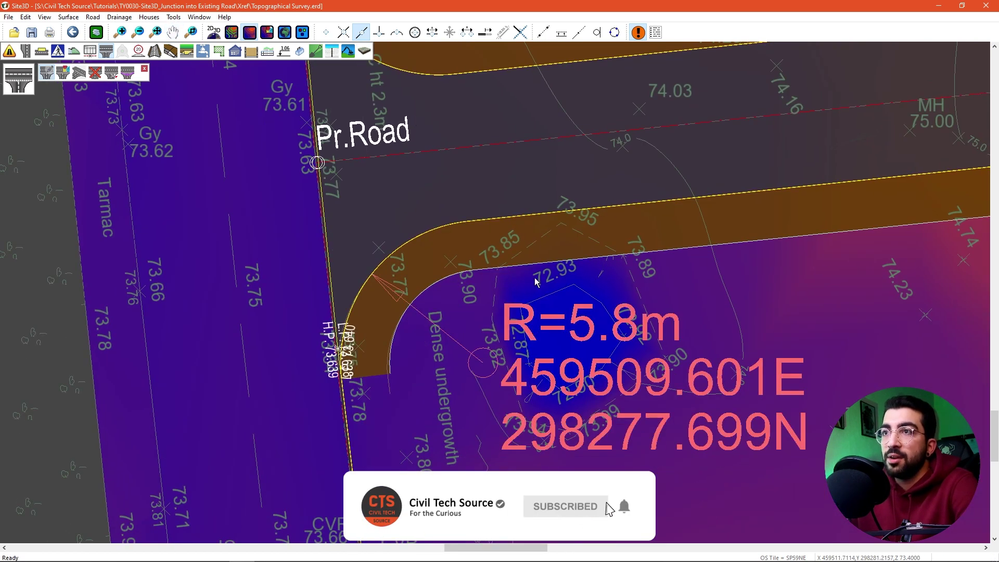
Set the southern junction radius to exactly 6 m by entering its value
click(374, 273)
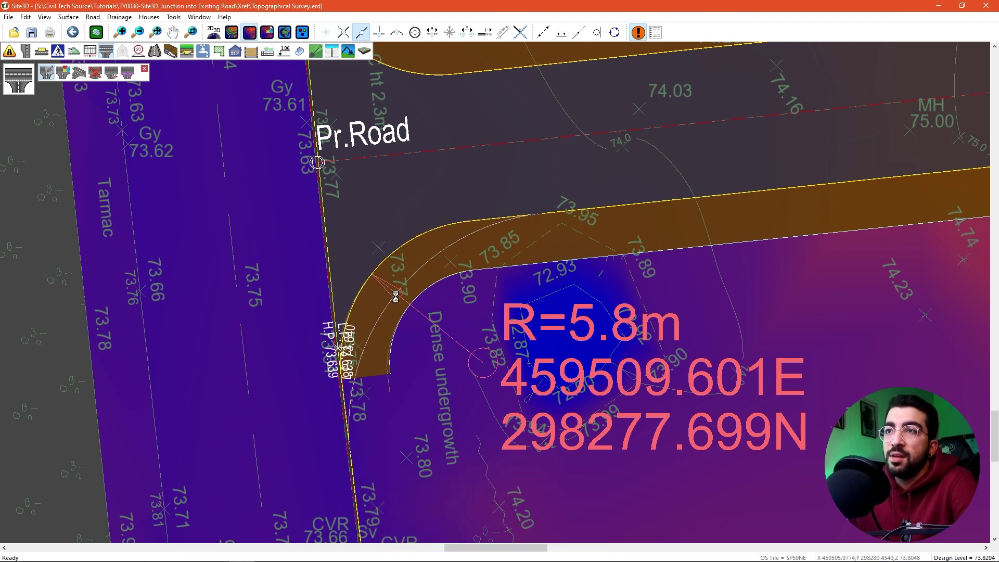
right_click(391, 296)
click(354, 300)
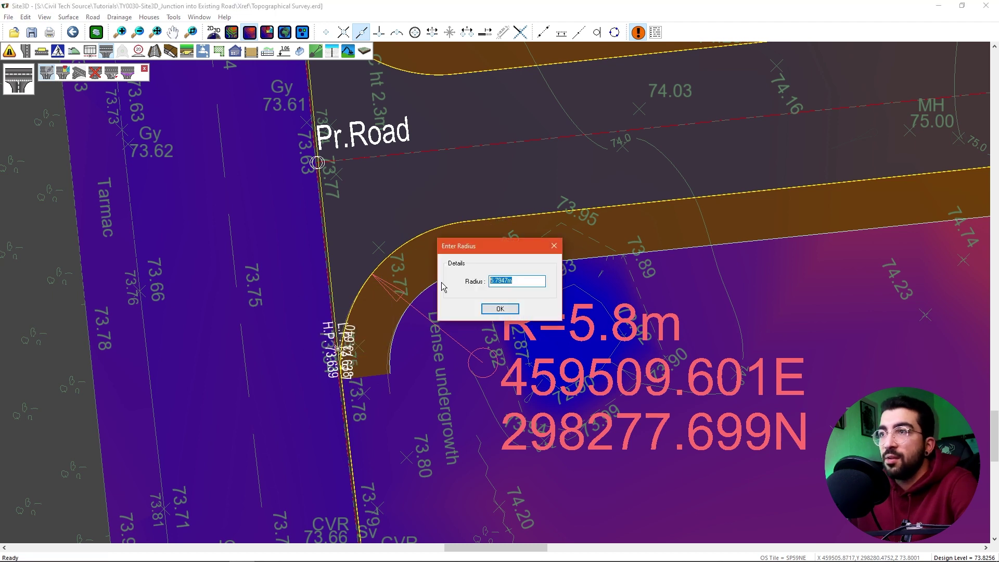
text(6)
click(500, 309)
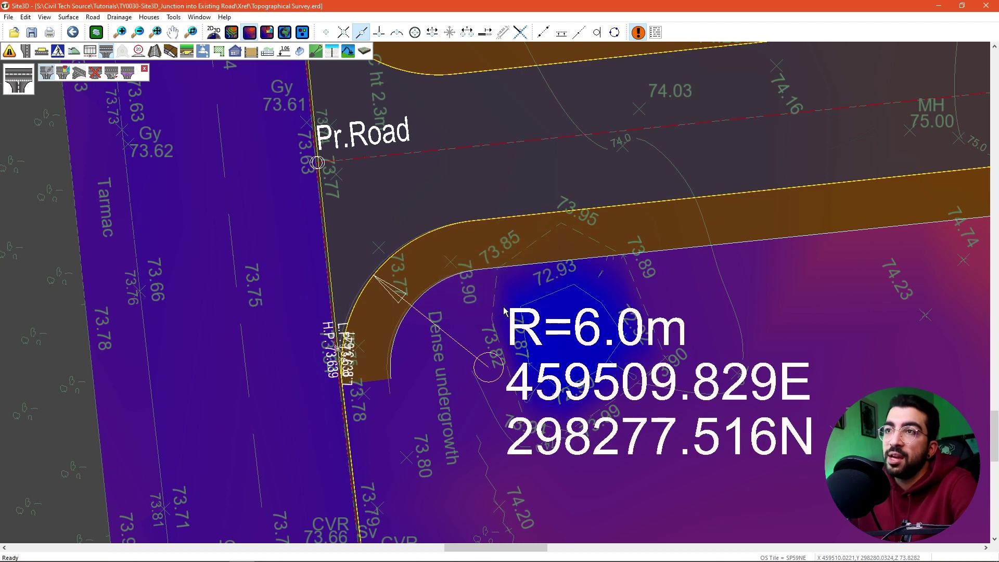
Refit the southern junction radius to the drawn kerb curve at about 5.8 m and end the radius editing
scroll(412, 232, up, 4)
click(347, 289)
click(342, 286)
scroll(433, 349, down, 2)
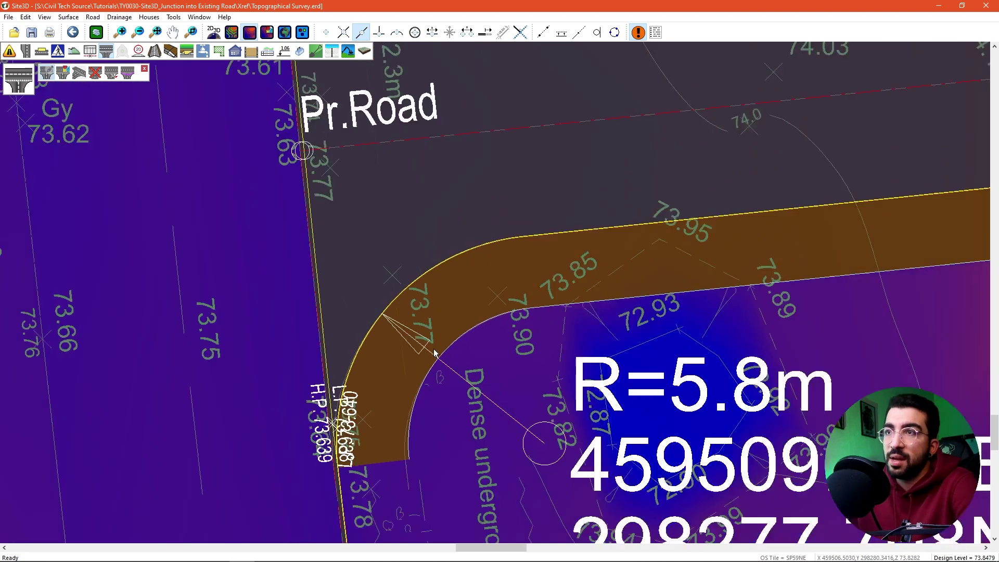
scroll(434, 352, down, 4)
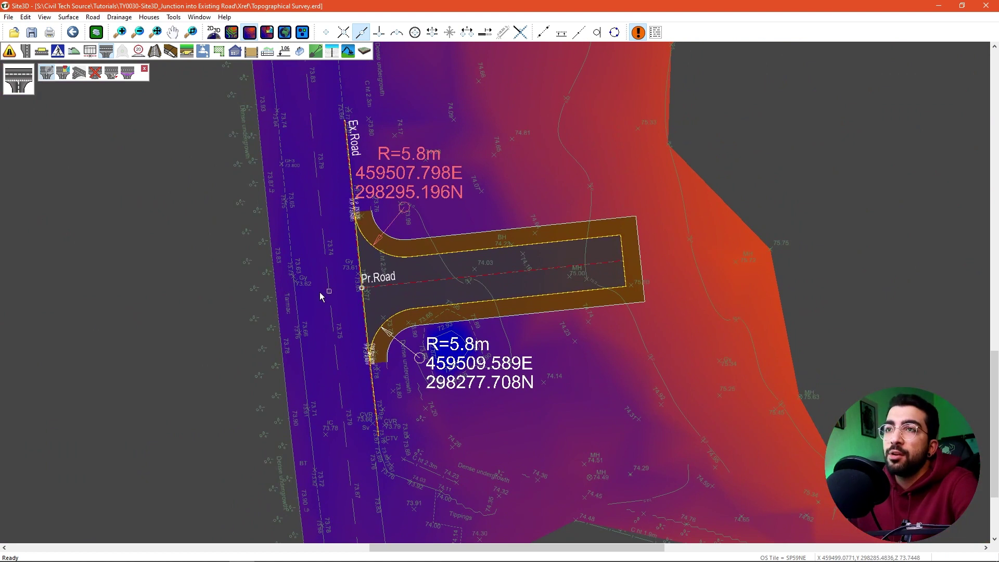
right_click(320, 297)
click(261, 336)
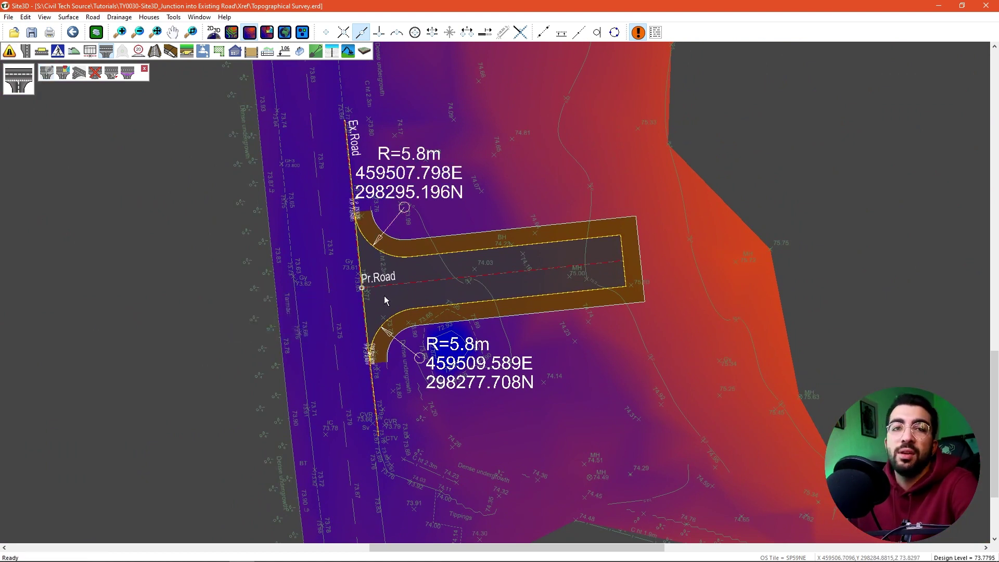
Open the long section of the Pr.Road centreline and maximise its window
click(9, 52)
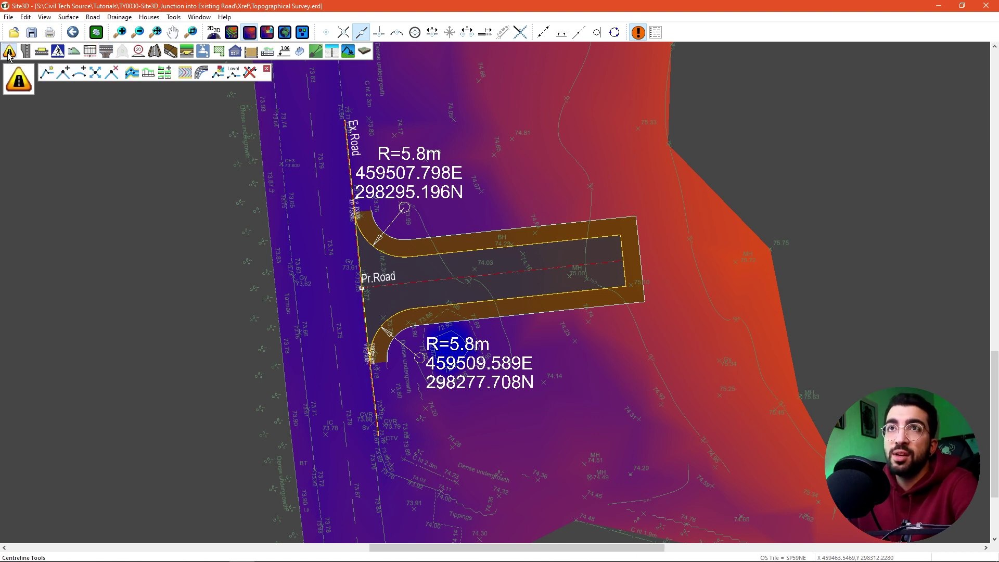
click(149, 76)
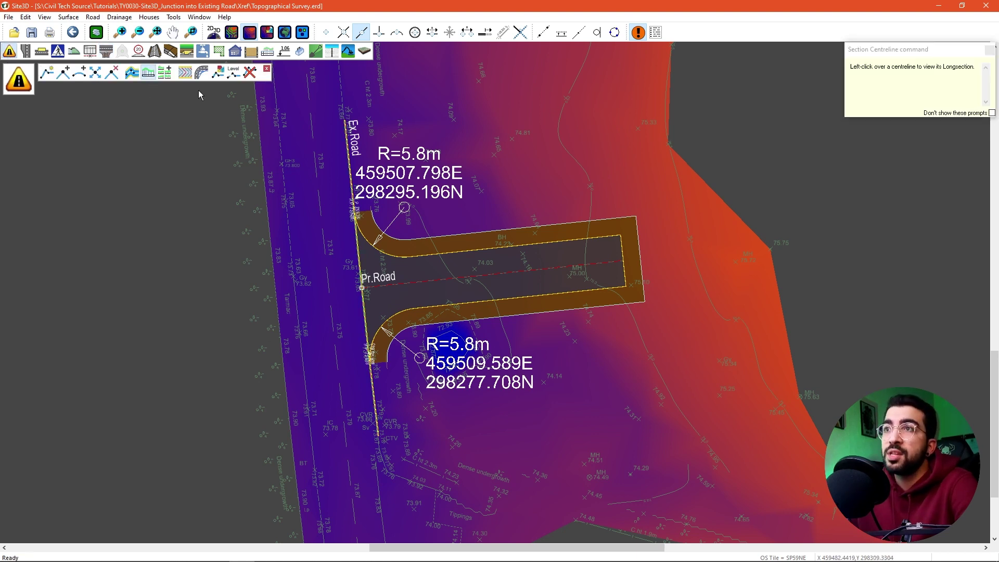
click(449, 279)
mouse_move(486, 378)
mouse_down()
mouse_move(486, 347)
mouse_move(481, 374)
mouse_up()
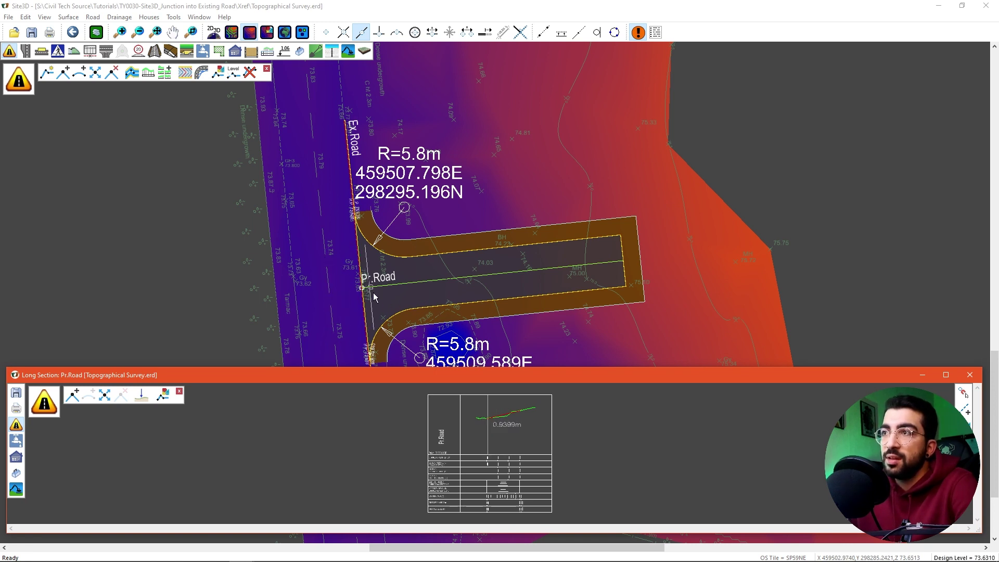
drag(538, 375, 545, 5)
Insert an intersection point in Pr.Road's vertical profile below existing ground, at about chainage 17.05 m and level 73.82 m
scroll(488, 115, up, 5)
middle_drag(555, 133, 452, 194)
scroll(344, 262, up, 2)
scroll(259, 246, up, 2)
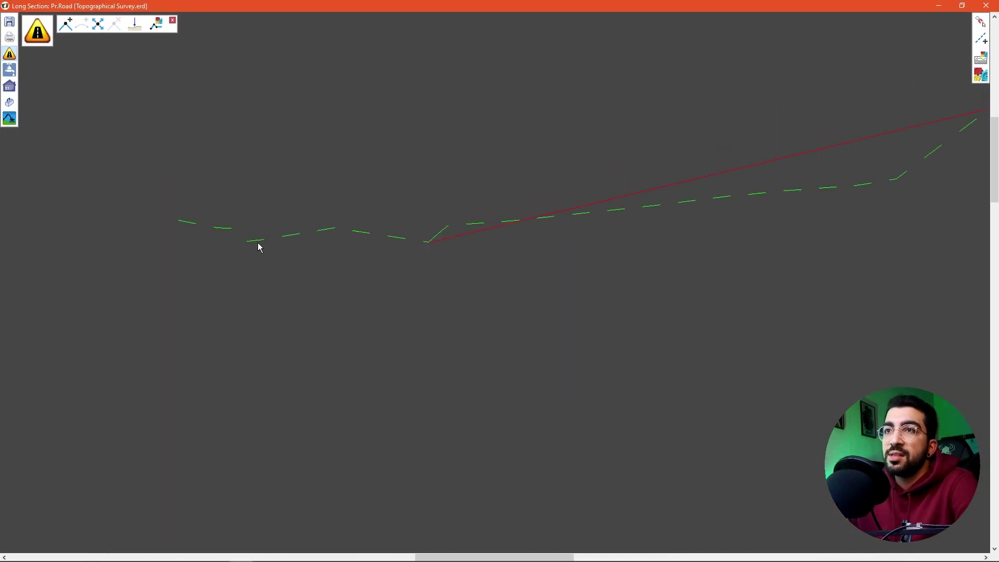
scroll(304, 261, down, 2)
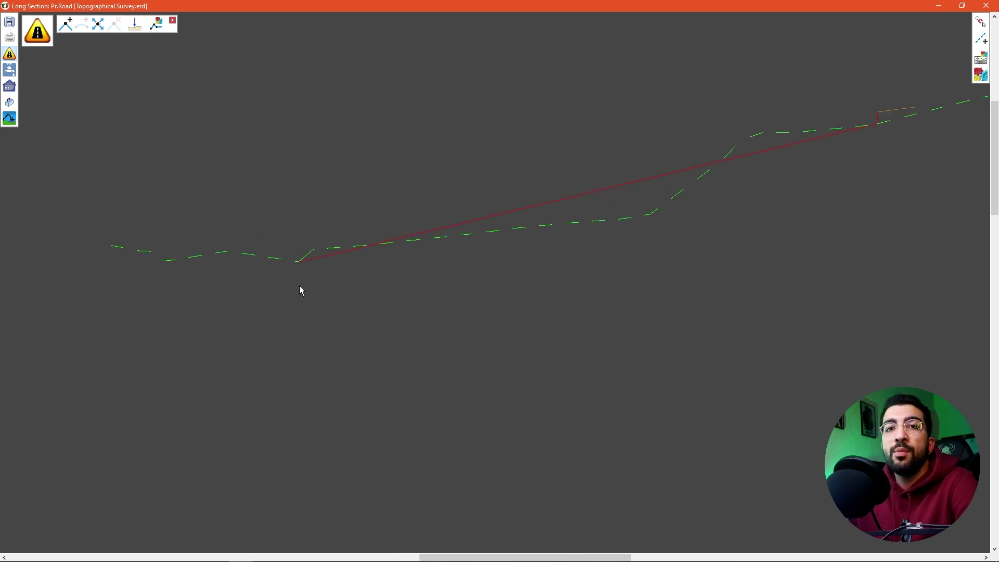
scroll(364, 247, down, 2)
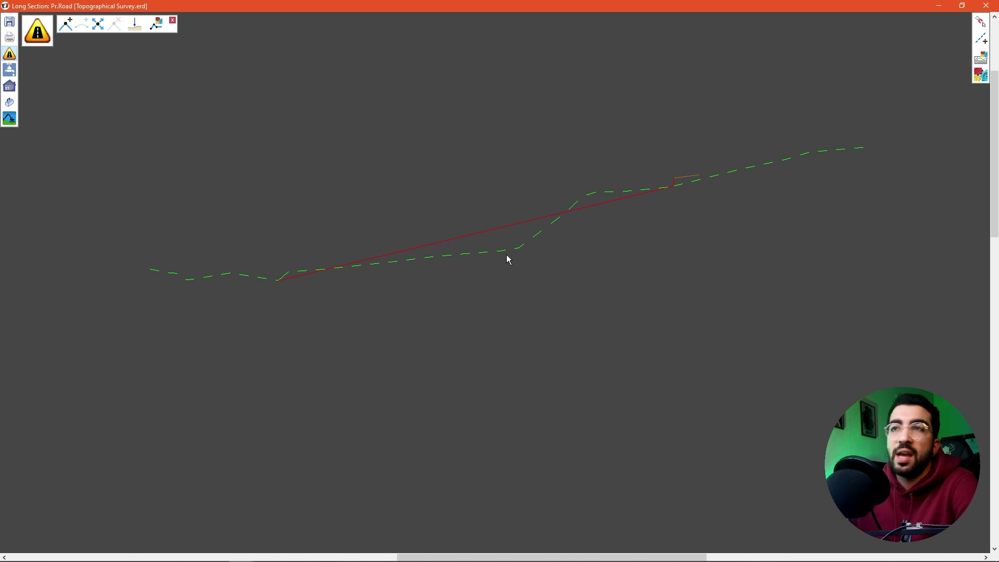
middle_drag(528, 249, 511, 265)
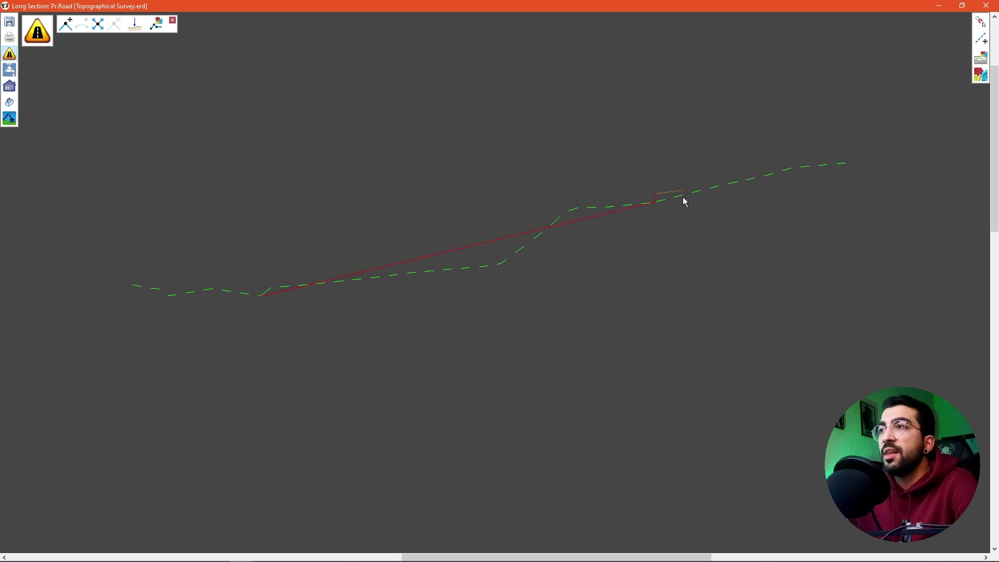
click(66, 24)
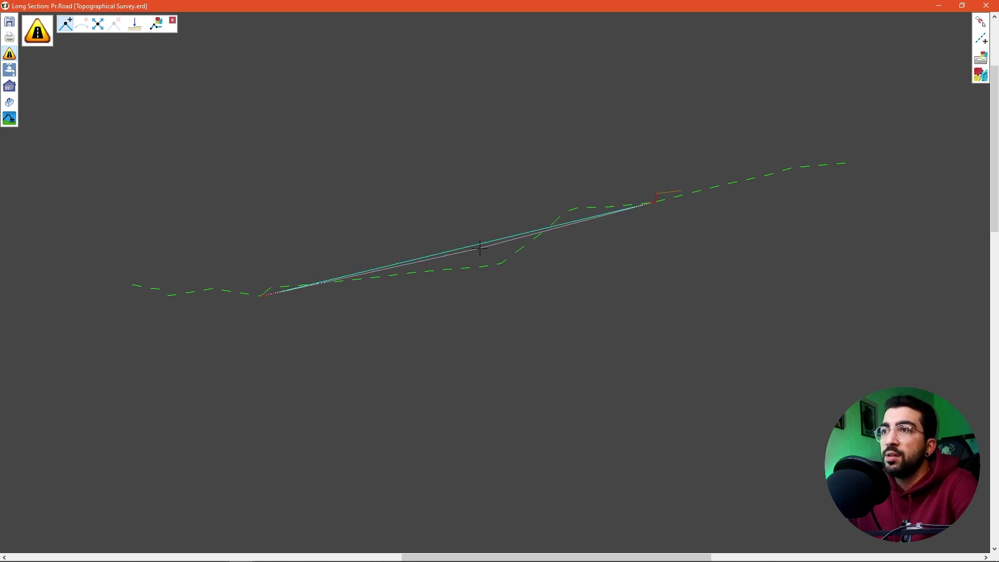
click(481, 284)
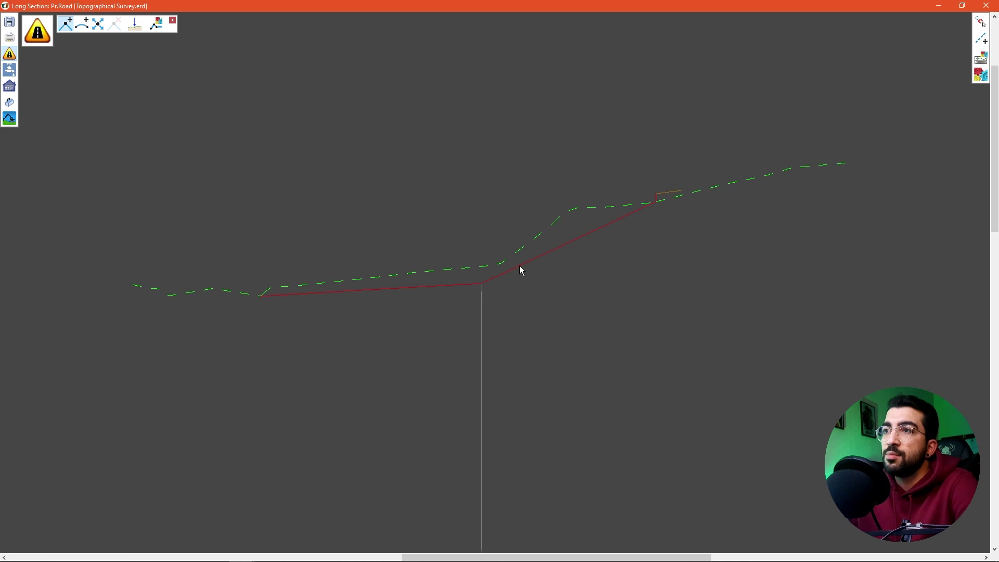
right_click(431, 167)
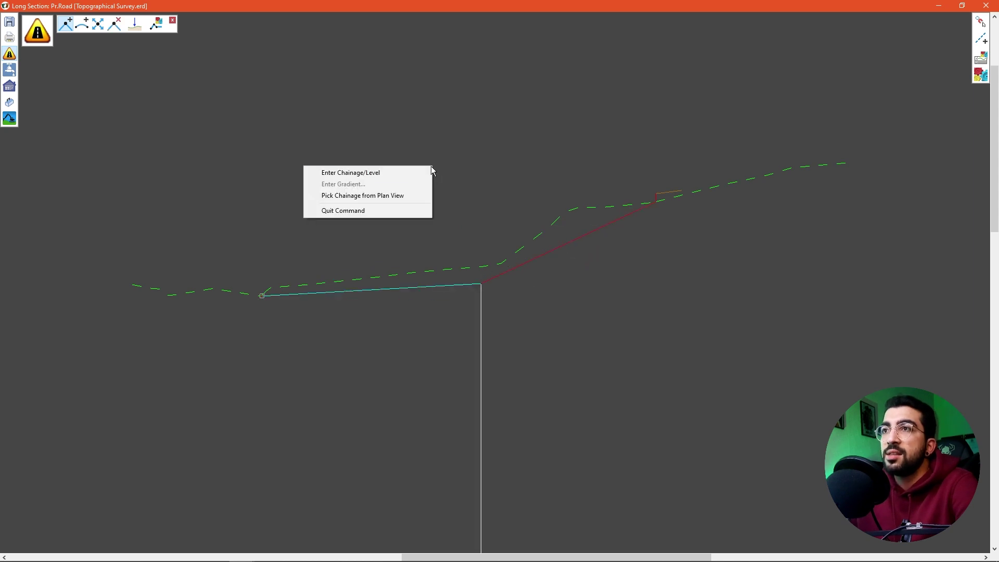
click(361, 210)
middle_drag(467, 439, 466, 308)
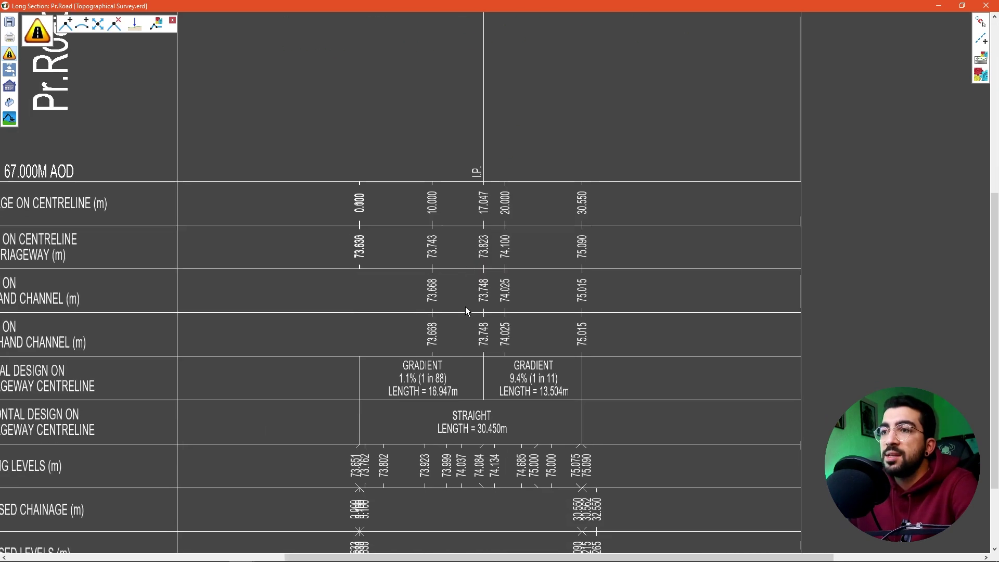
scroll(451, 419, up, 5)
ctrl+scroll(553, 371, down, 5)
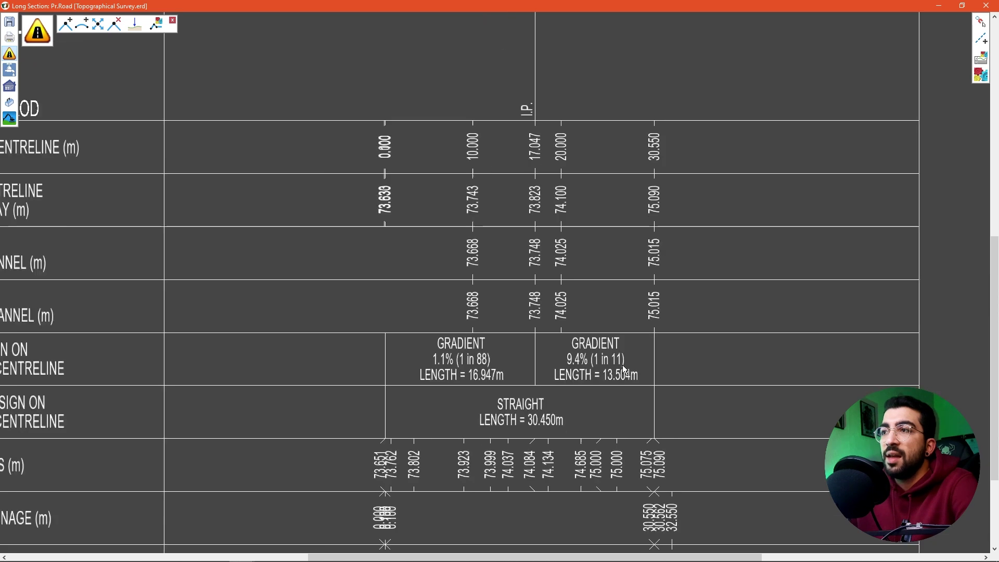
ctrl+scroll(564, 305, up, 3)
middle_drag(498, 305, 416, 184)
scroll(453, 464, up, 1)
ctrl+scroll(429, 164, down, 3)
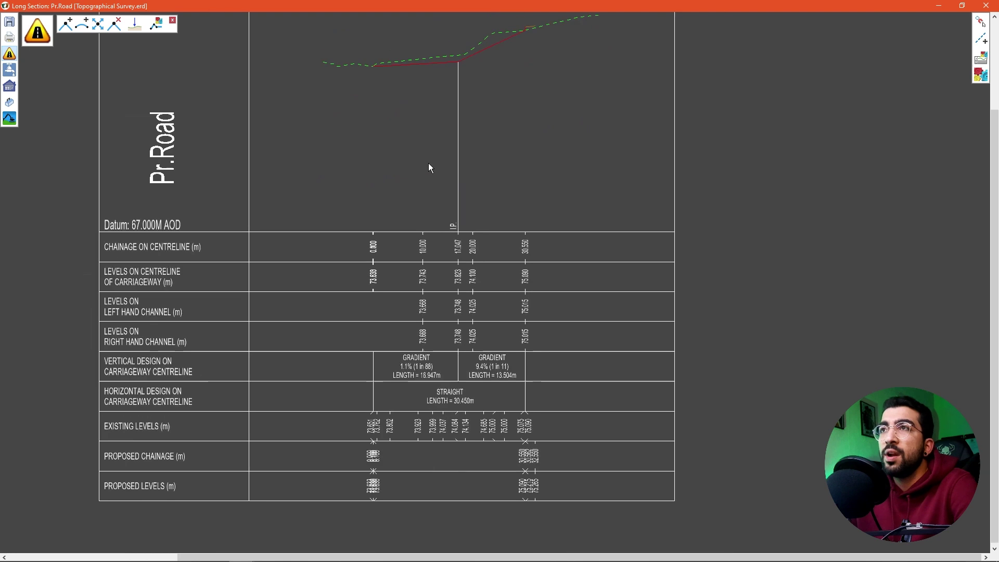
ctrl+scroll(432, 172, up, 2)
Set the gradient preceding the intersection point in Pr.Road's vertical profile to 1:40, keeping its chainage
click(100, 27)
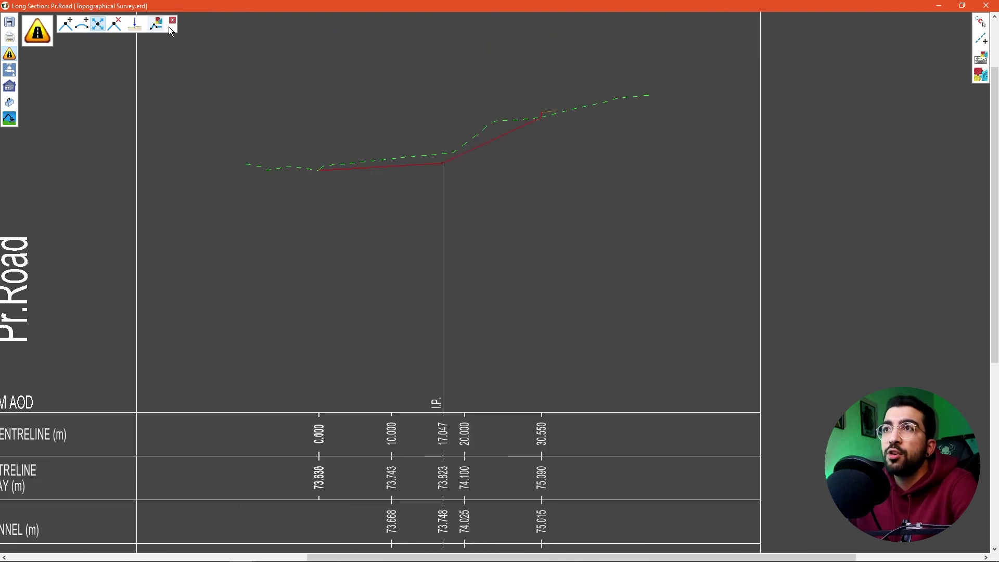
right_click(443, 164)
click(410, 185)
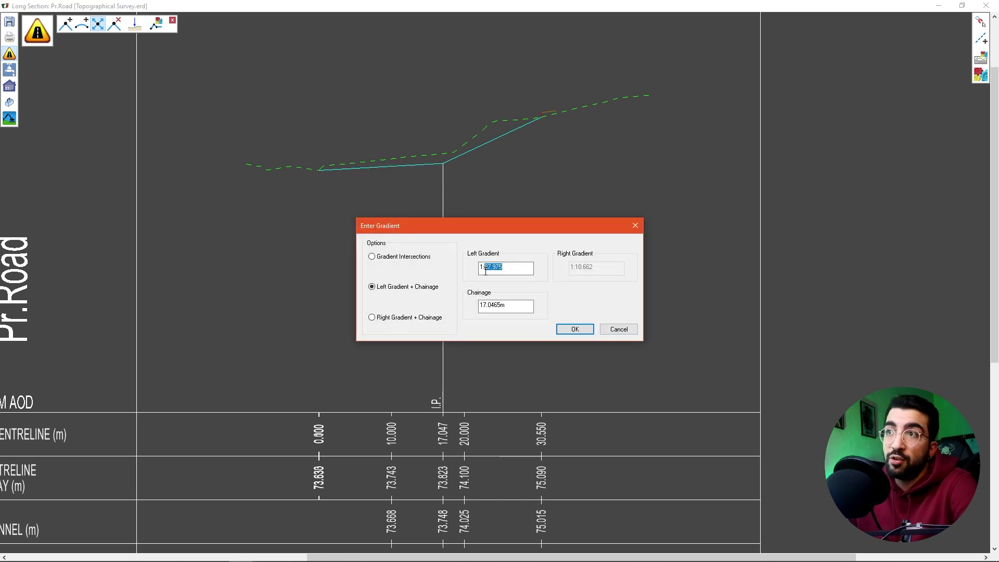
click(564, 327)
scroll(425, 155, up, 6)
scroll(544, 265, down, 5)
middle_drag(554, 333, 484, 60)
scroll(469, 423, up, 1)
scroll(478, 422, down, 2)
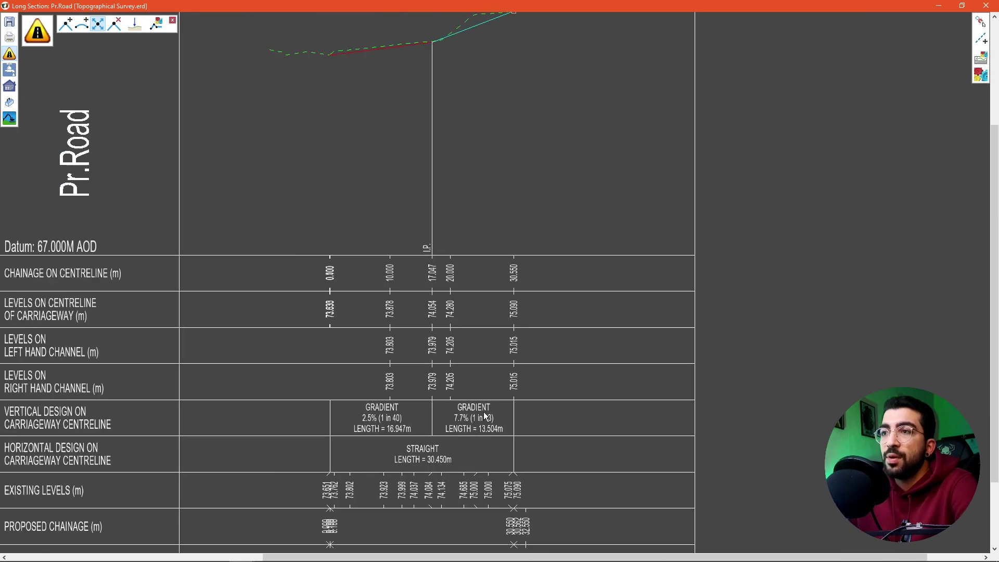
middle_drag(466, 155, 413, 296)
click(96, 25)
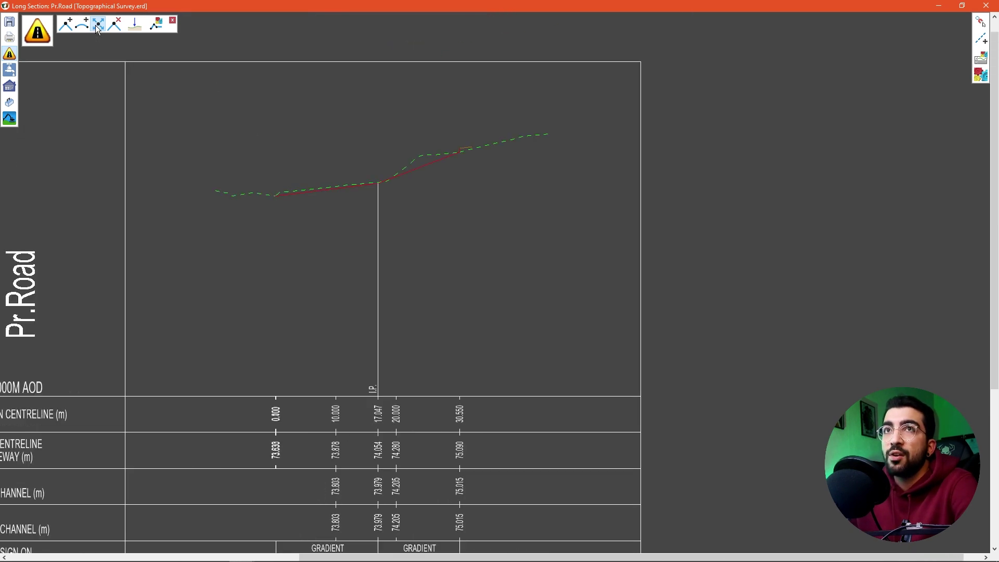
scroll(483, 155, up, 2)
click(378, 182)
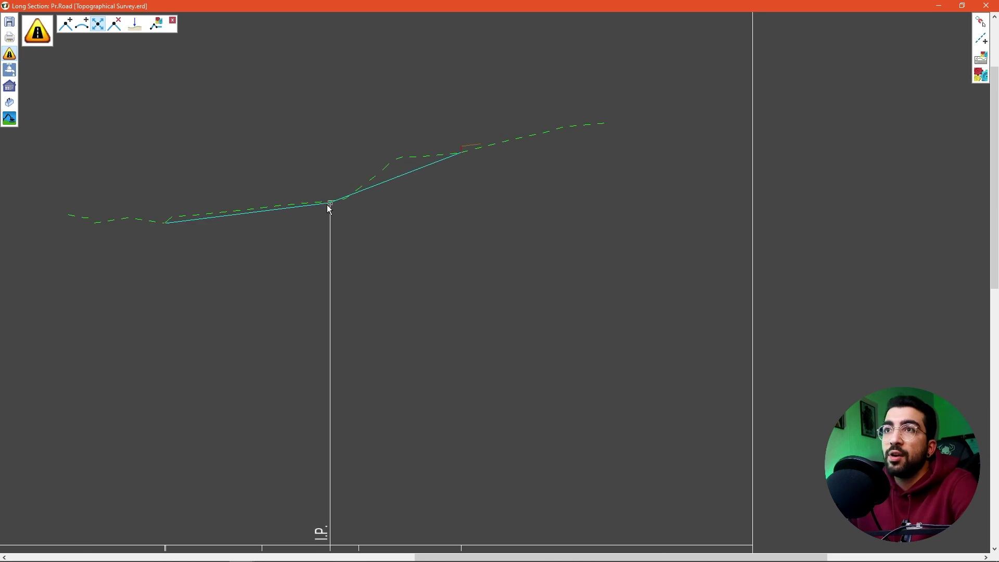
click(333, 201)
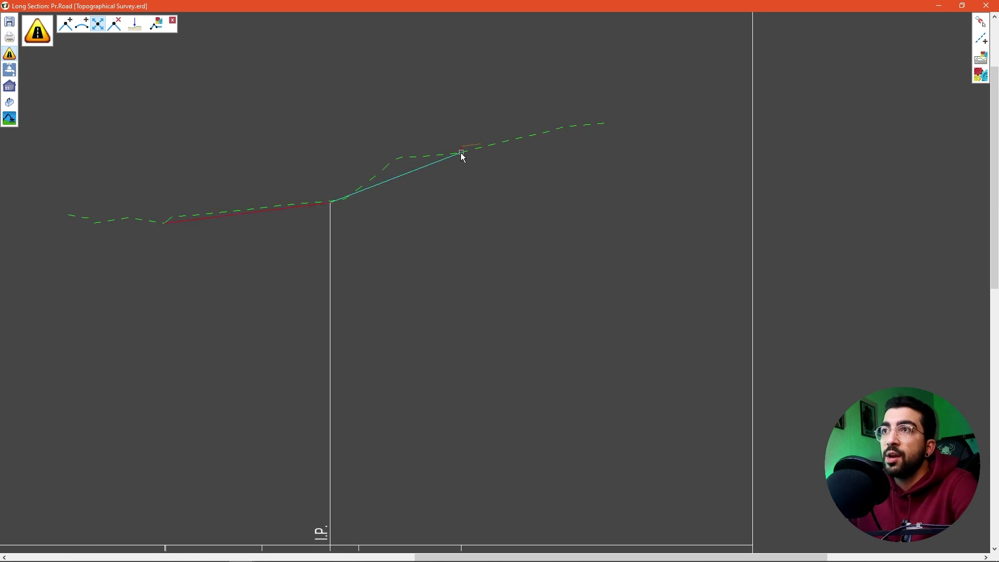
right_click(463, 156)
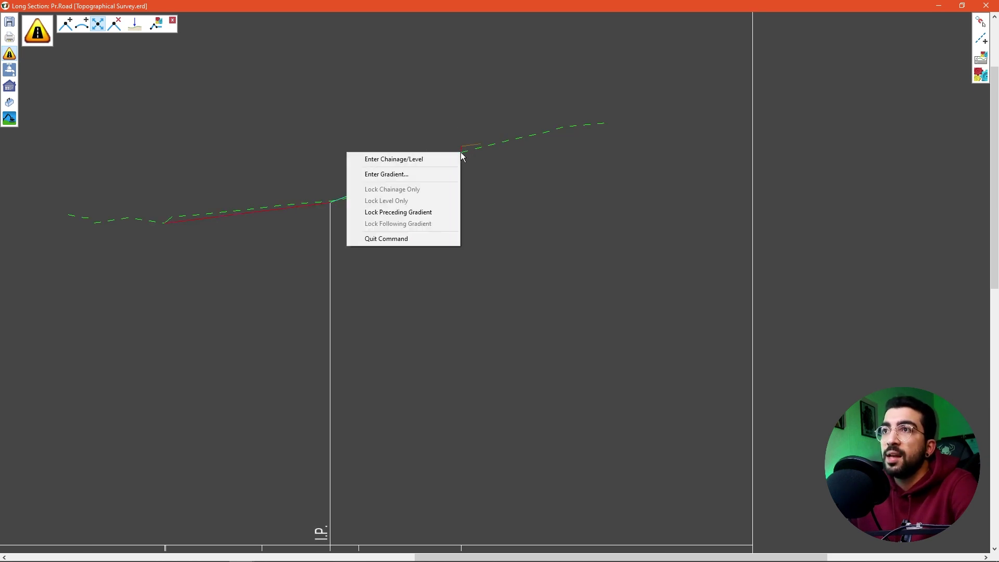
click(427, 178)
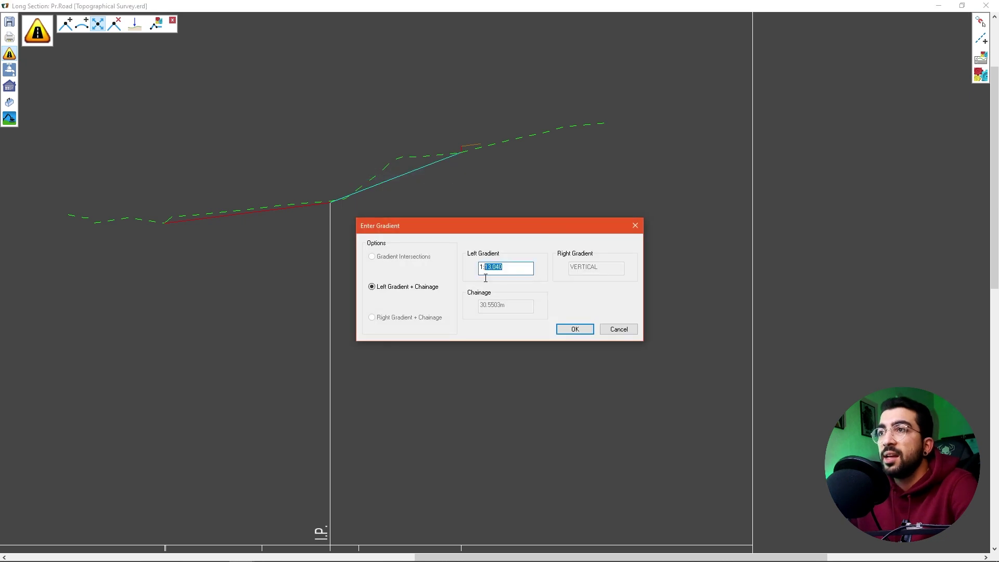
text(1:25)
click(581, 333)
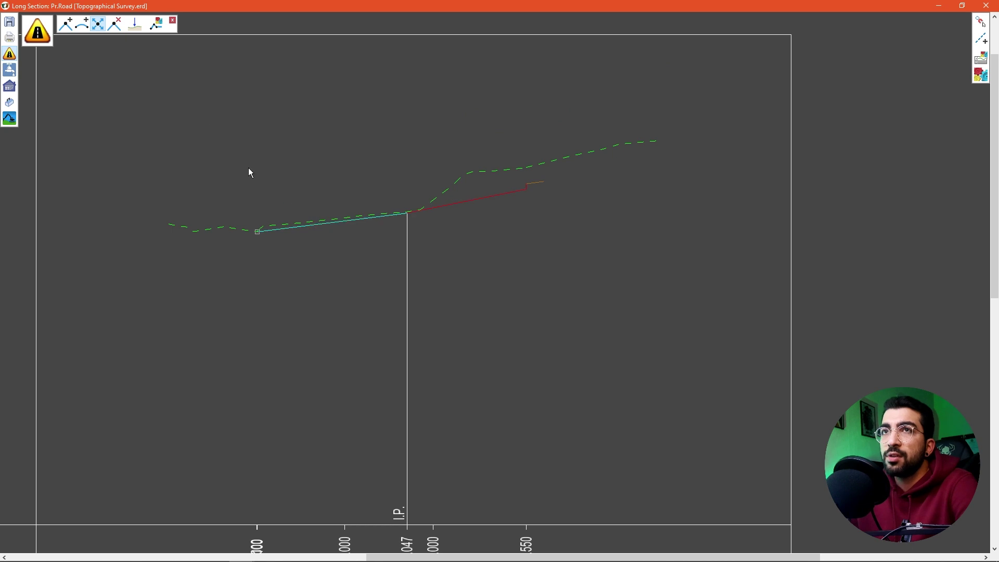
Add a parabolic vertical curve with a length of 20 m at Pr.Road's intersection point and close the long section
scroll(421, 219, up, 2)
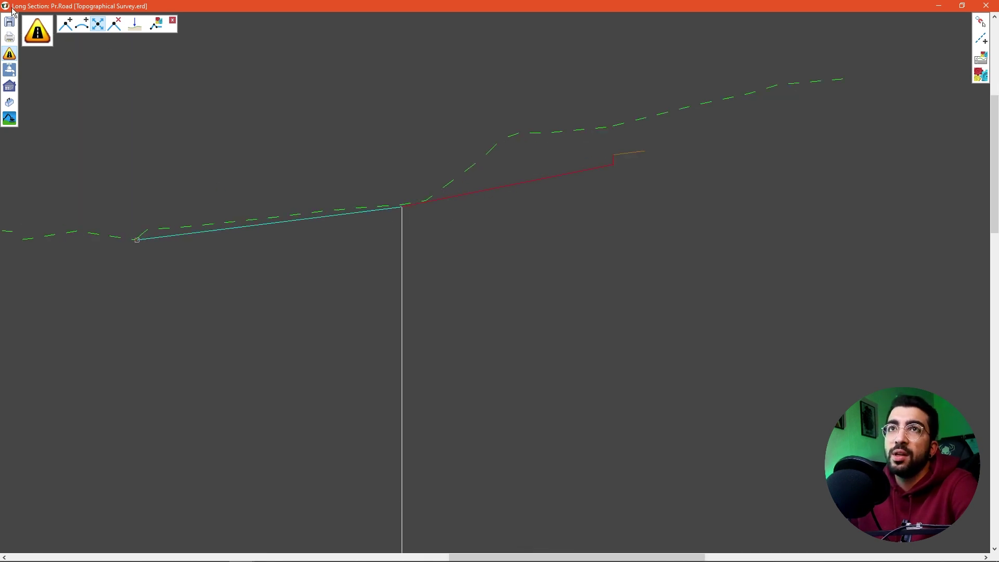
click(87, 30)
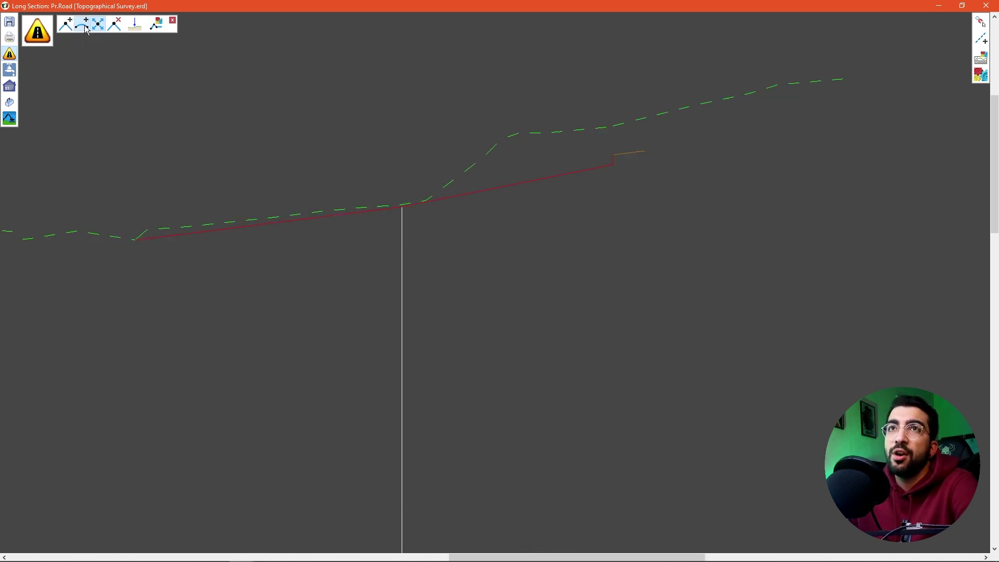
click(397, 205)
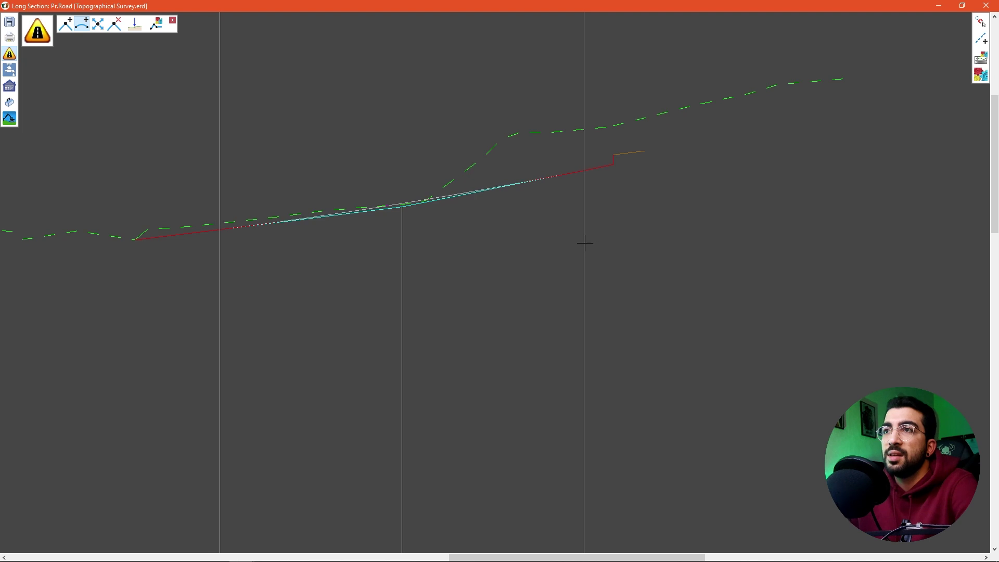
right_click(523, 232)
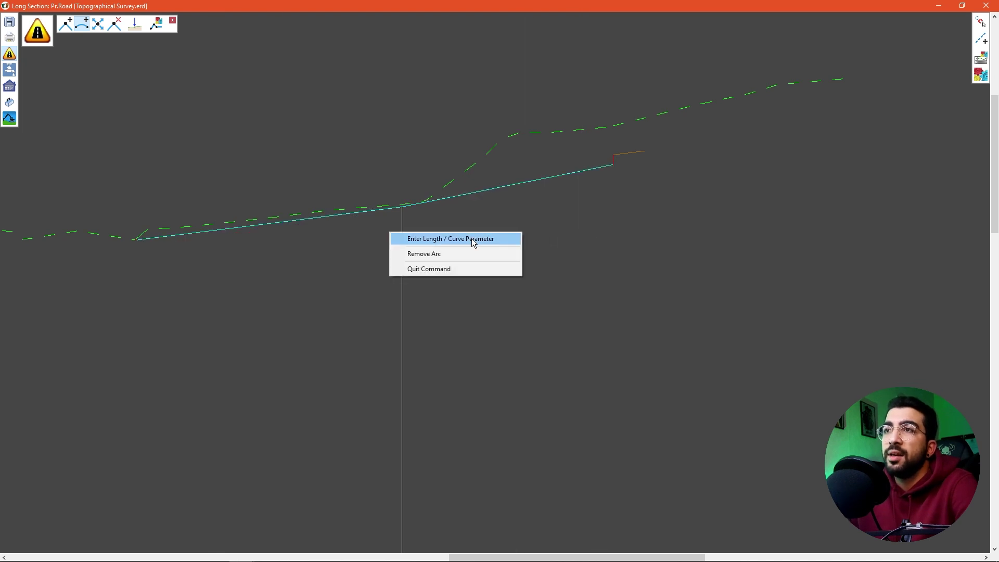
click(473, 239)
click(525, 230)
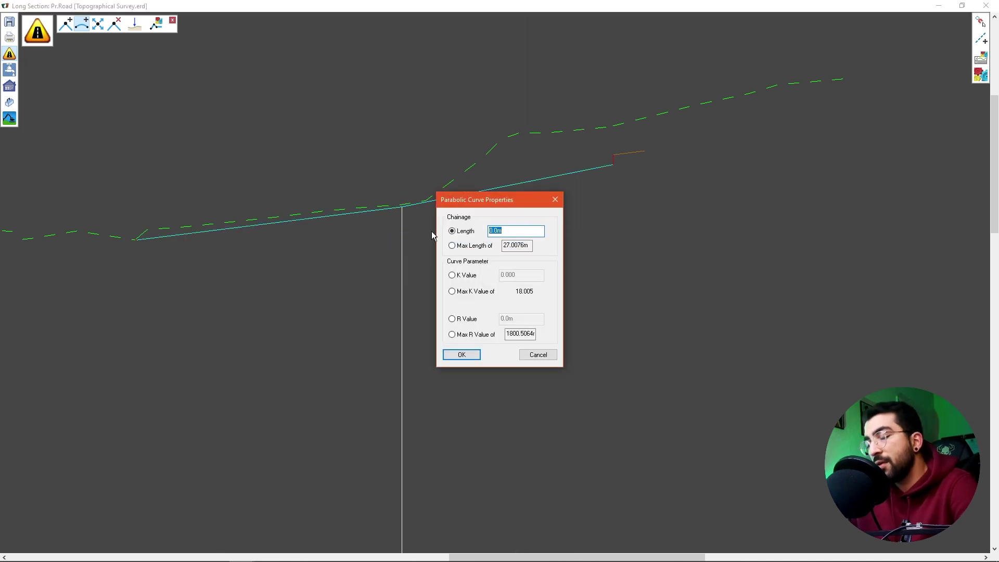
text(20)
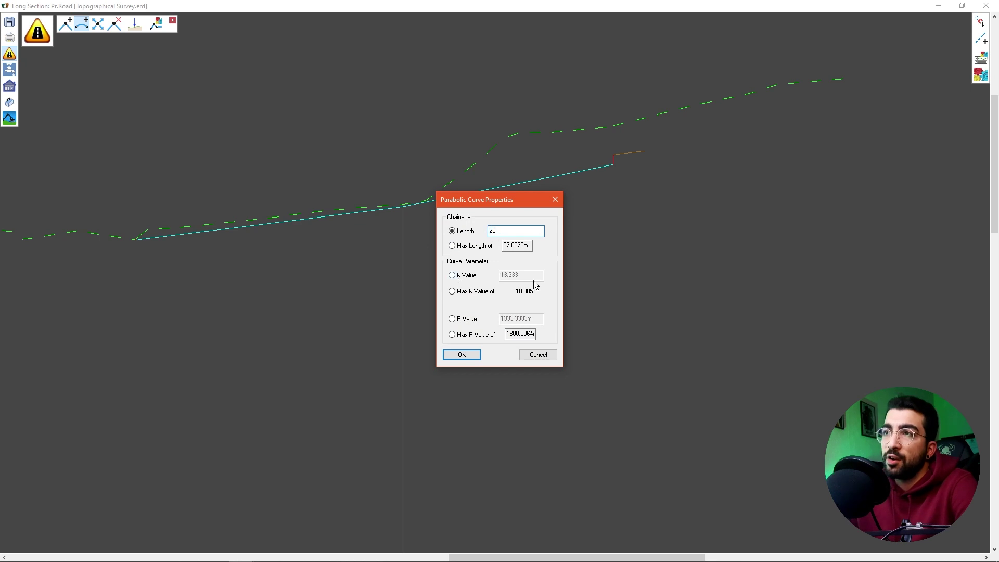
click(452, 274)
text(4)
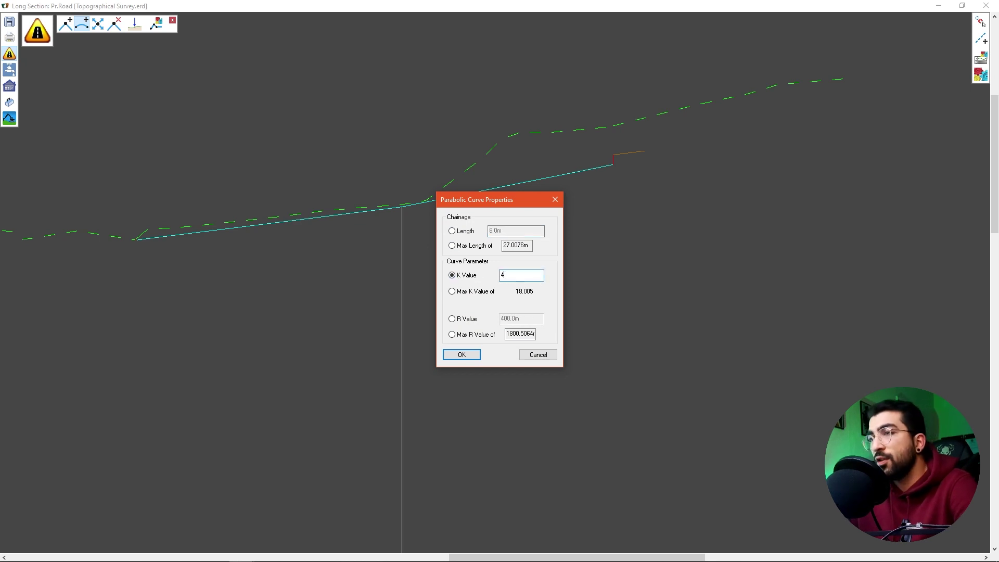
click(457, 230)
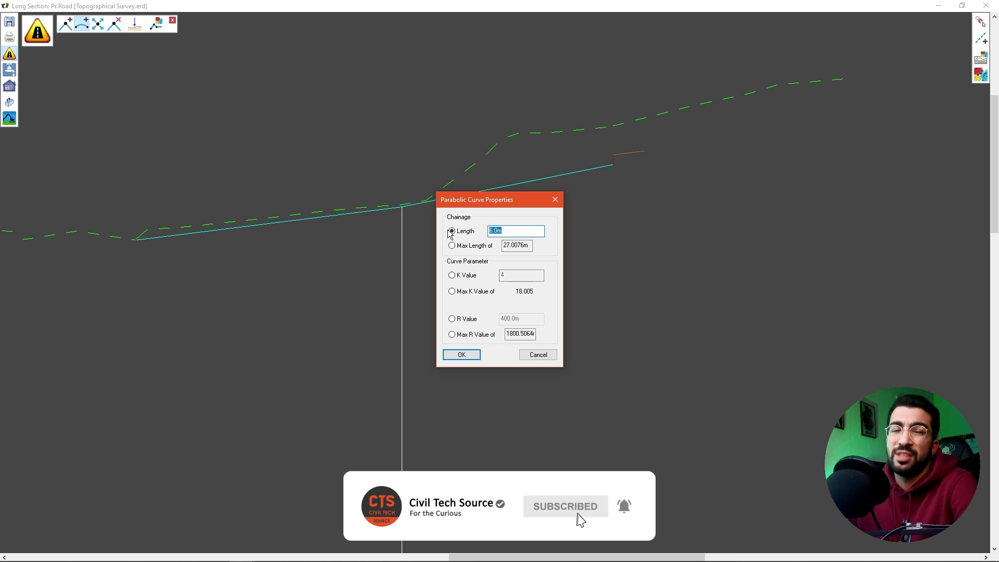
click(458, 356)
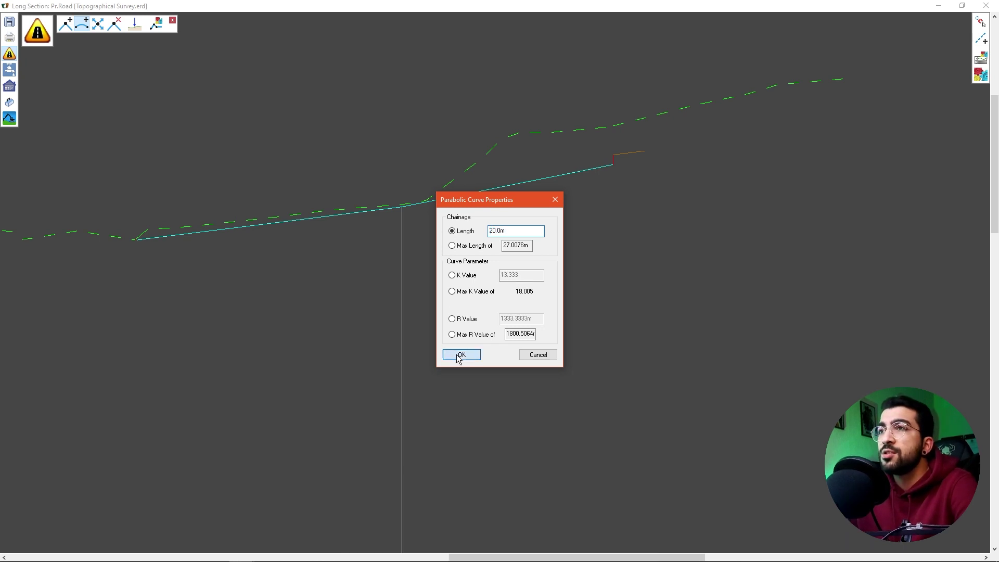
scroll(428, 210, down, 6)
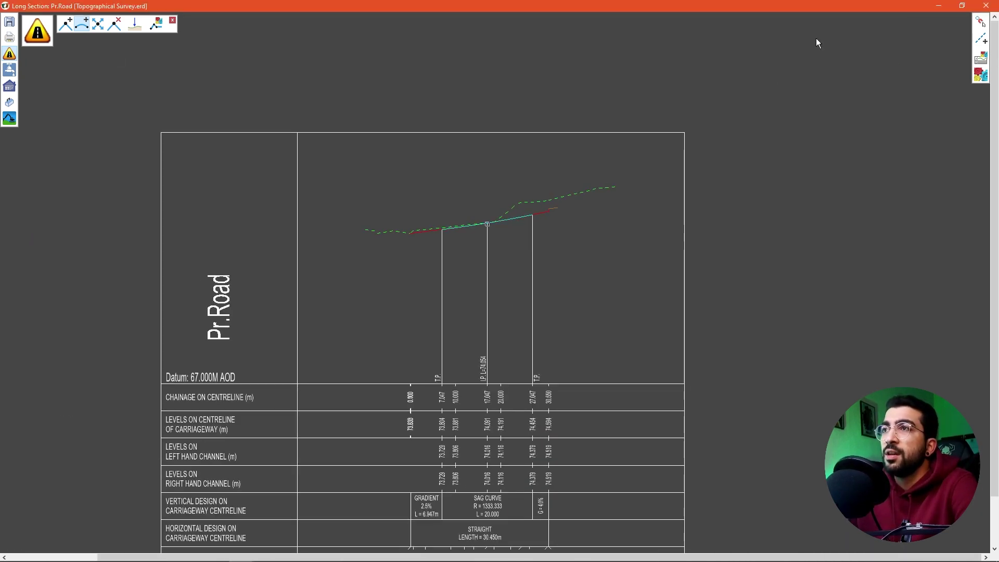
click(987, 7)
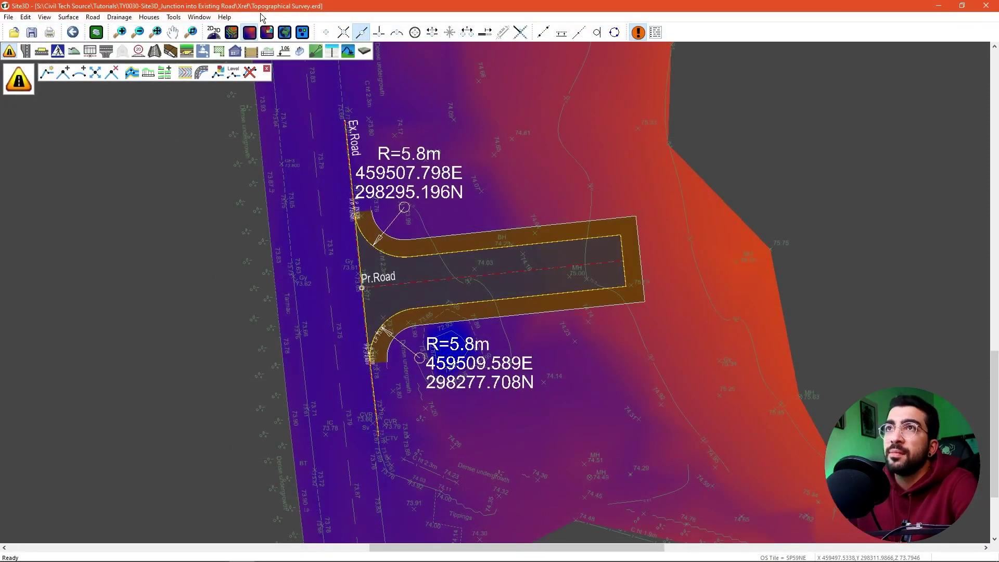
Open the 3D view at full size and inspect the junction against the ground surface
click(284, 32)
double_click(713, 38)
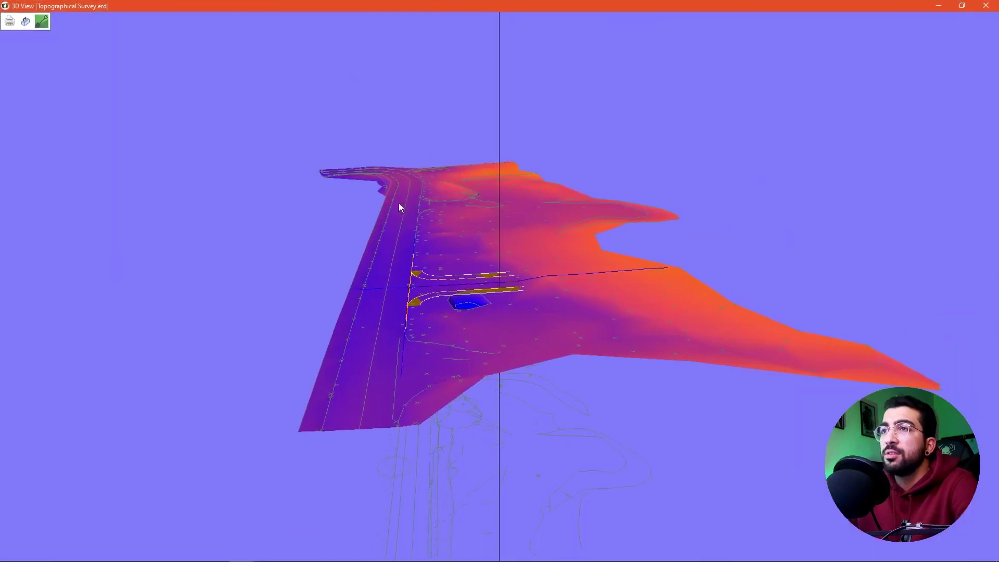
scroll(333, 277, up, 5)
drag(333, 277, 304, 346)
scroll(304, 350, down, 3)
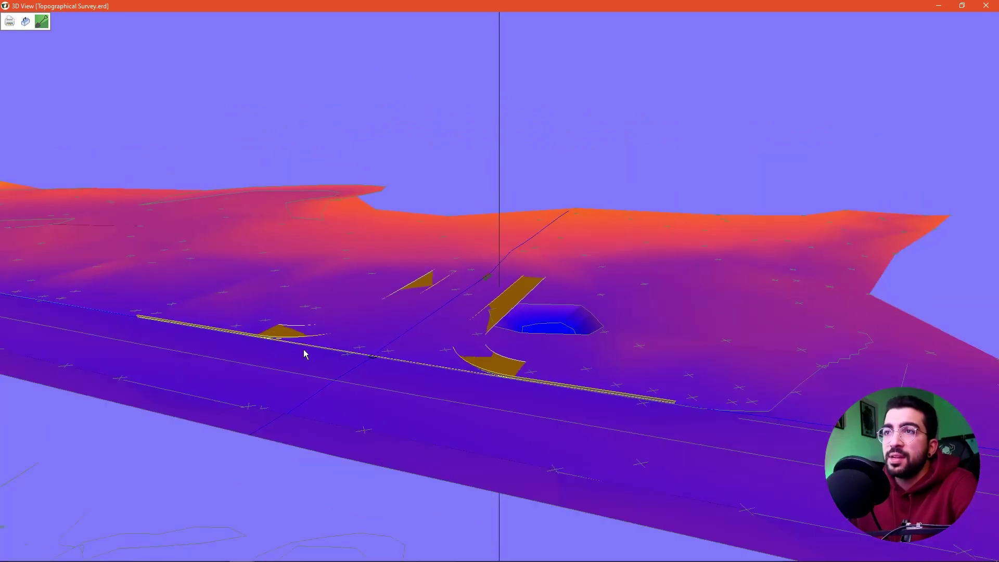
Hide the 3DTopographical Survey.dwg surface in the 3D view and inspect the access road and junction alone
right_click(371, 229)
mouse_move(333, 284)
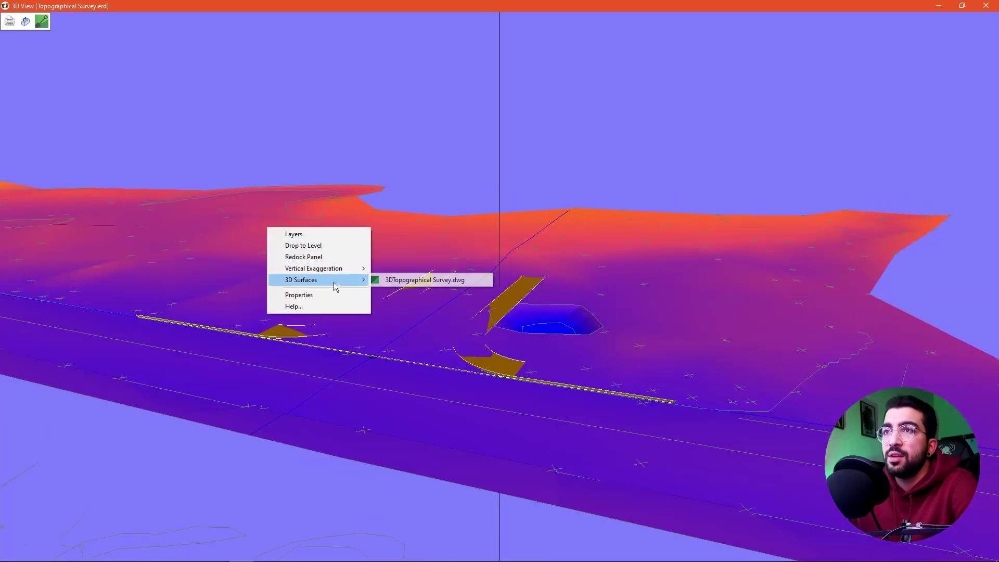
click(387, 281)
scroll(413, 337, up, 5)
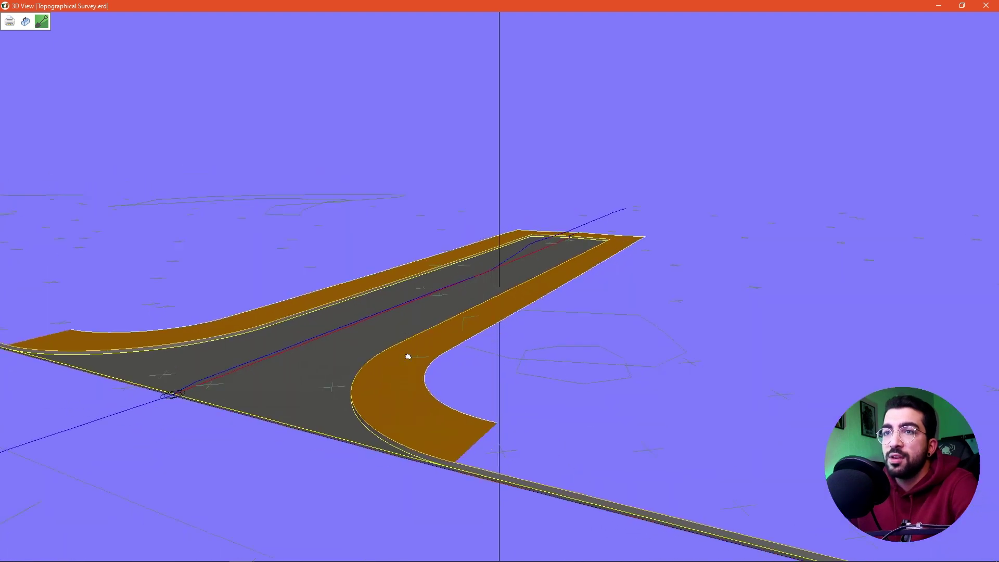
scroll(396, 343, down, 3)
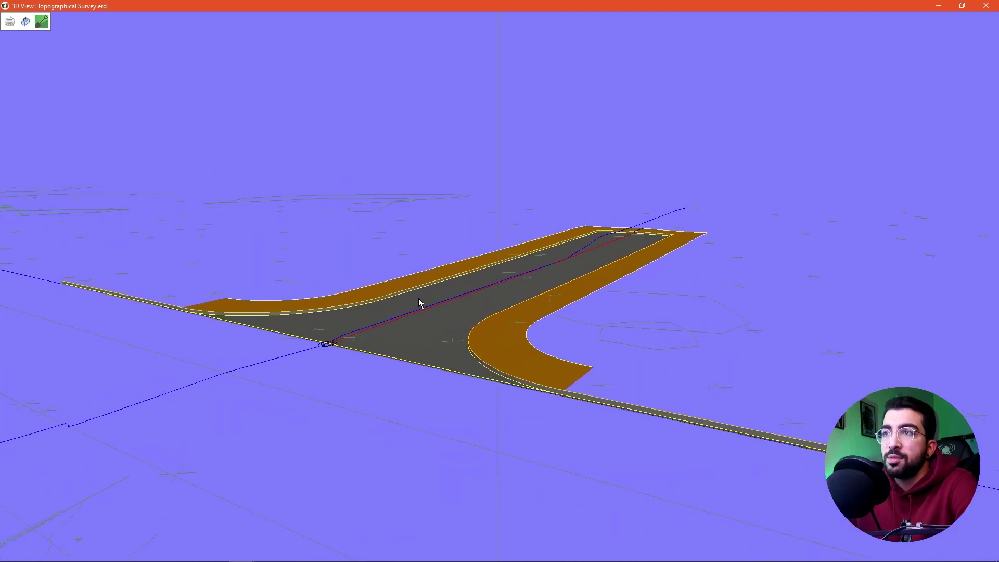
drag(457, 304, 701, 284)
Change the vertical exaggeration of the 3D view, inspect the access road from several sides and close the view
right_click(579, 178)
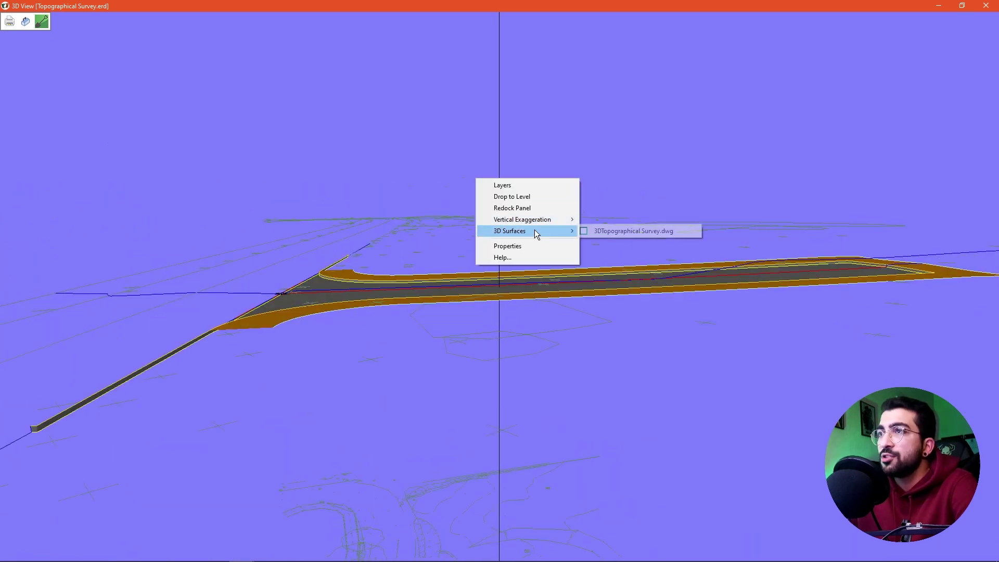
mouse_move(544, 219)
click(609, 244)
drag(565, 315, 462, 314)
right_drag(463, 314, 632, 319)
click(992, 6)
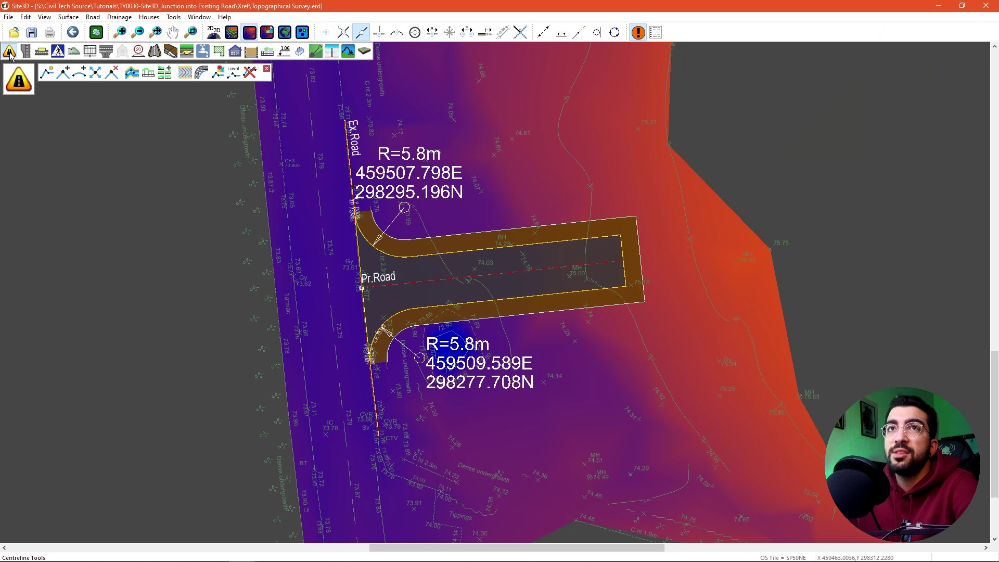
Display design contours at a 0.05 m interval, with a text interval of 20 m for both normal and prominent contours
click(191, 75)
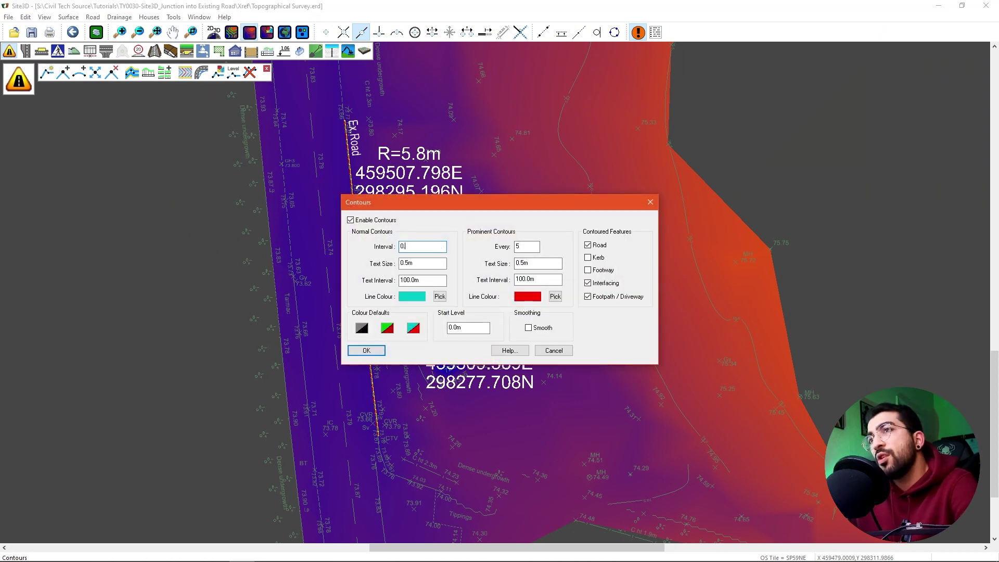
key(Tab)
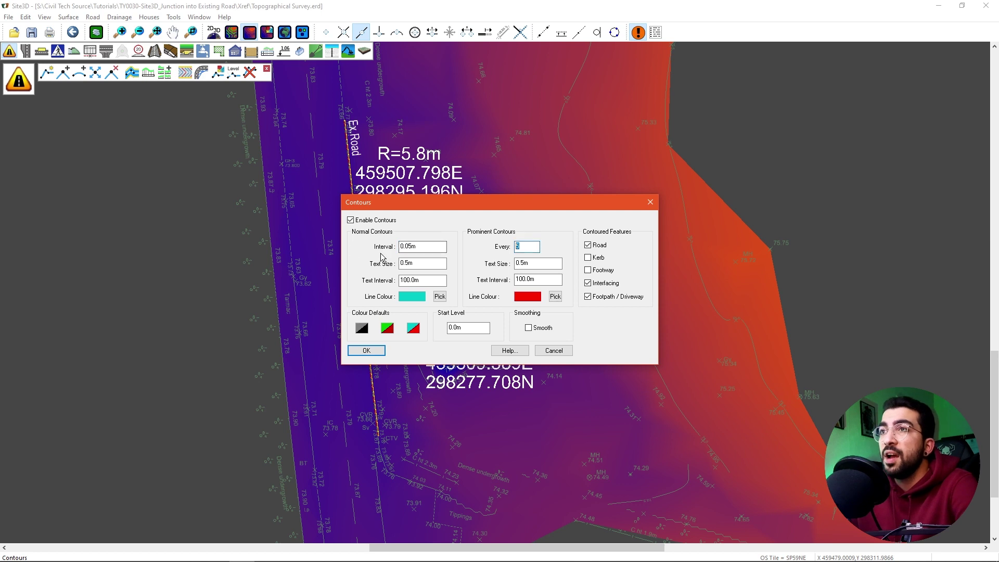
double_click(441, 281)
text(20)
key(Tab)
text(20)
click(375, 351)
Examine the contour levels along Pr.Road and around the junction, and bring up the junction tools
scroll(400, 291, up, 3)
scroll(348, 274, up, 3)
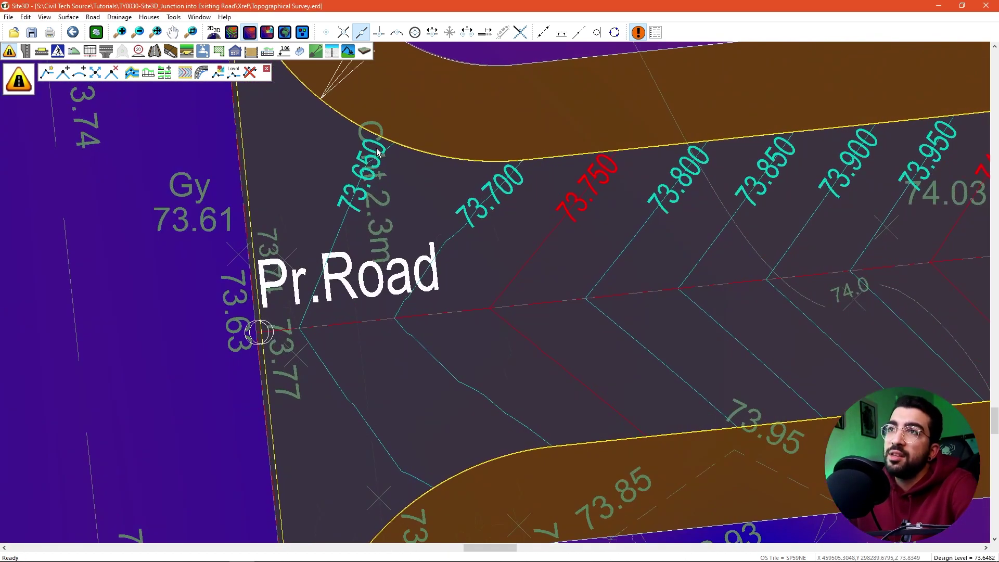
middle_drag(369, 433, 415, 407)
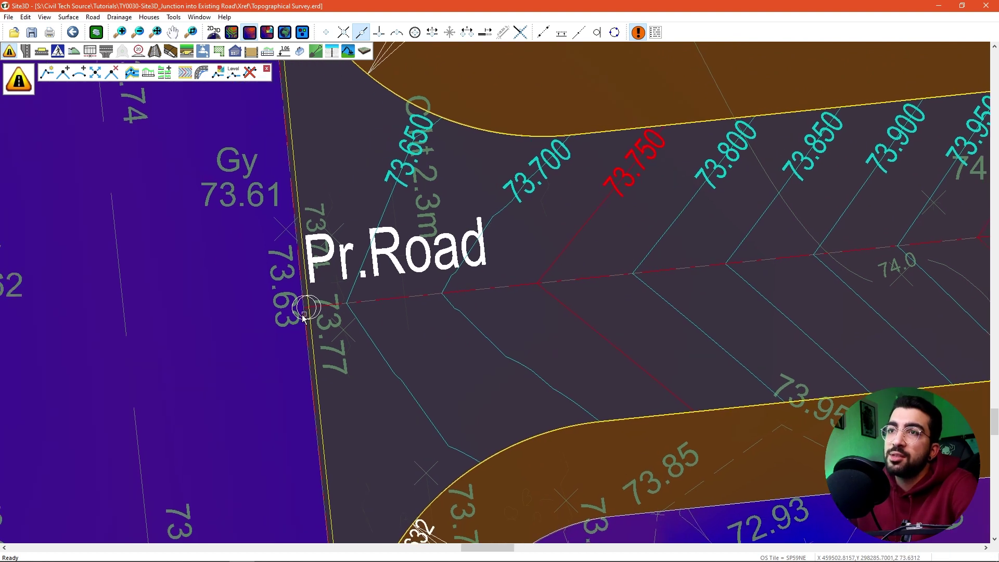
scroll(300, 296, down, 3)
middle_drag(296, 131, 352, 233)
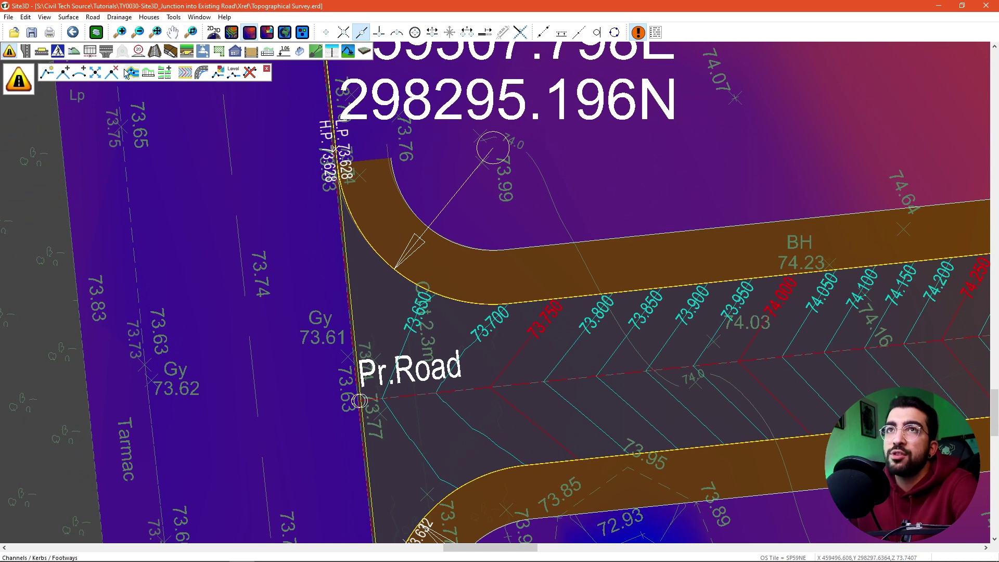
click(102, 55)
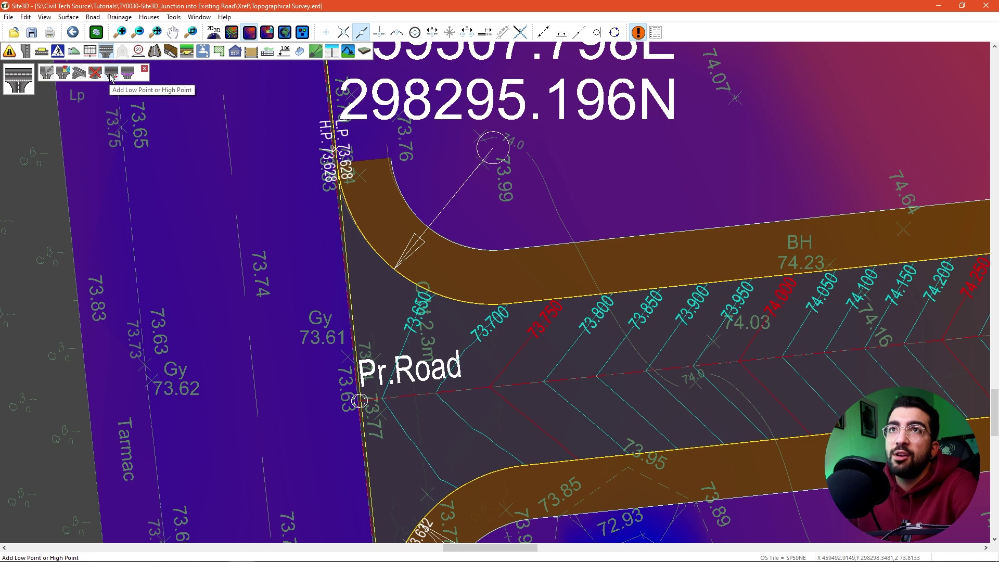
scroll(326, 122, down, 3)
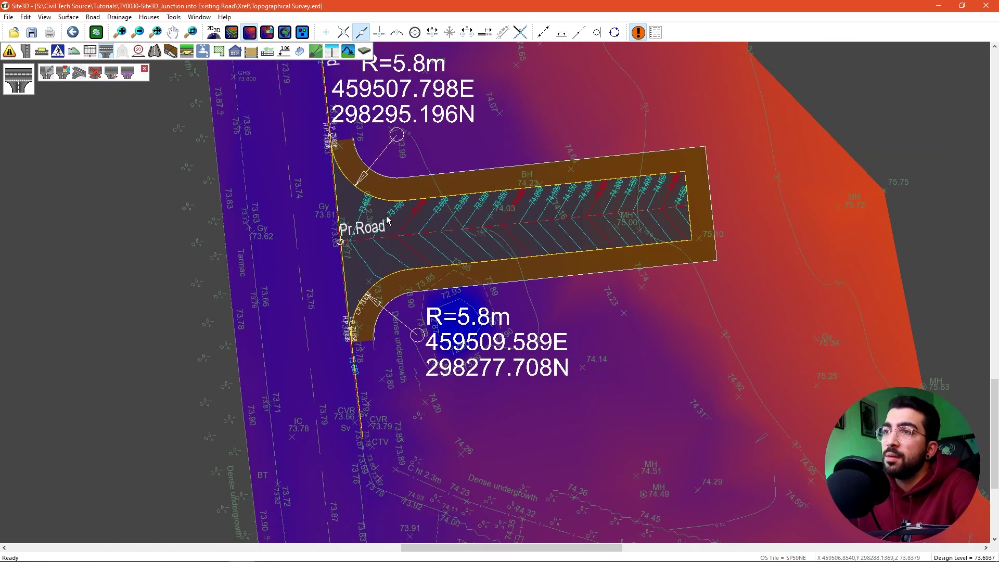
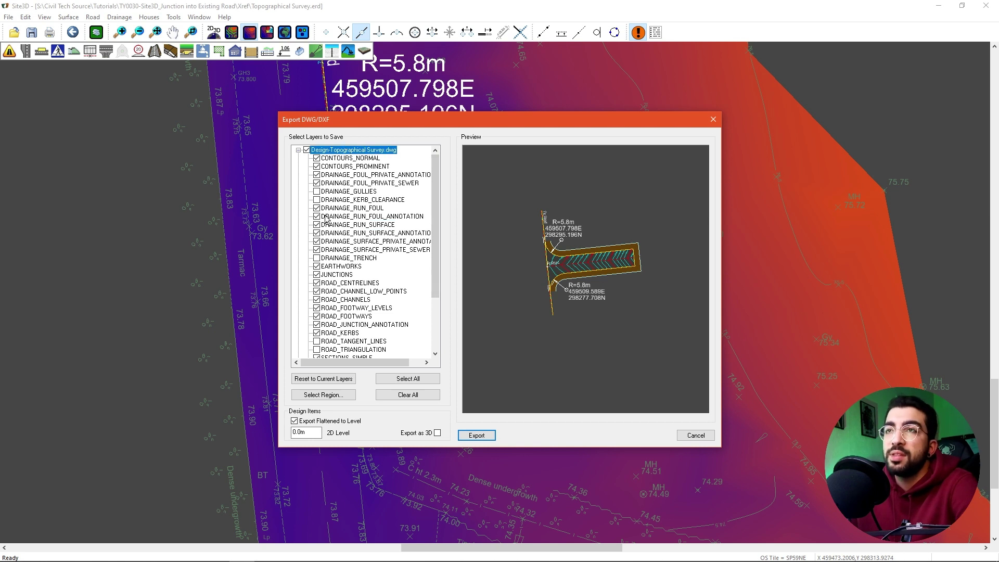
Review the design layers selected for the DWG export and its preview, and exclude the SURFACE_FOOTWAY layer
scroll(354, 327, down, 3)
scroll(354, 328, up, 3)
scroll(353, 328, down, 3)
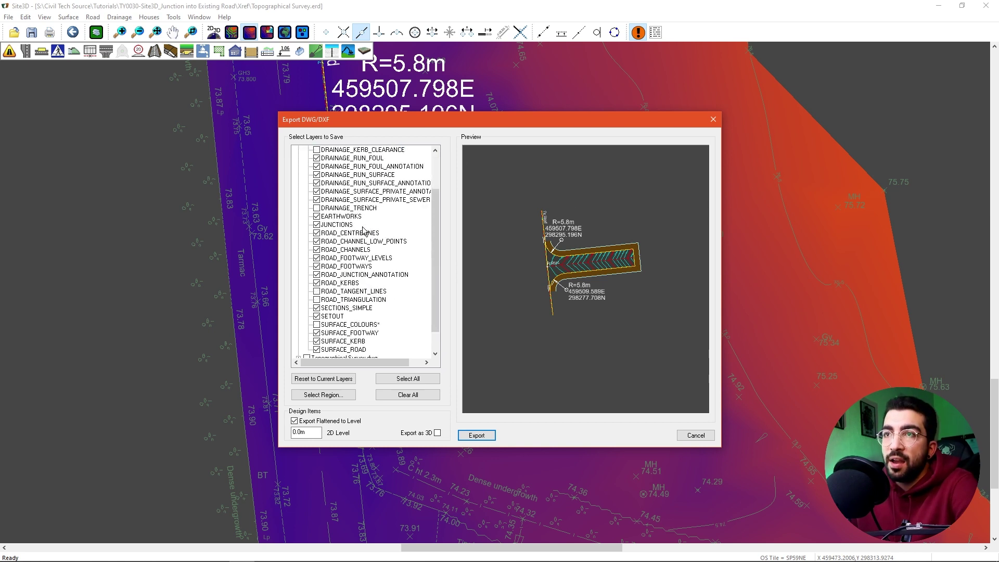
scroll(606, 269, up, 5)
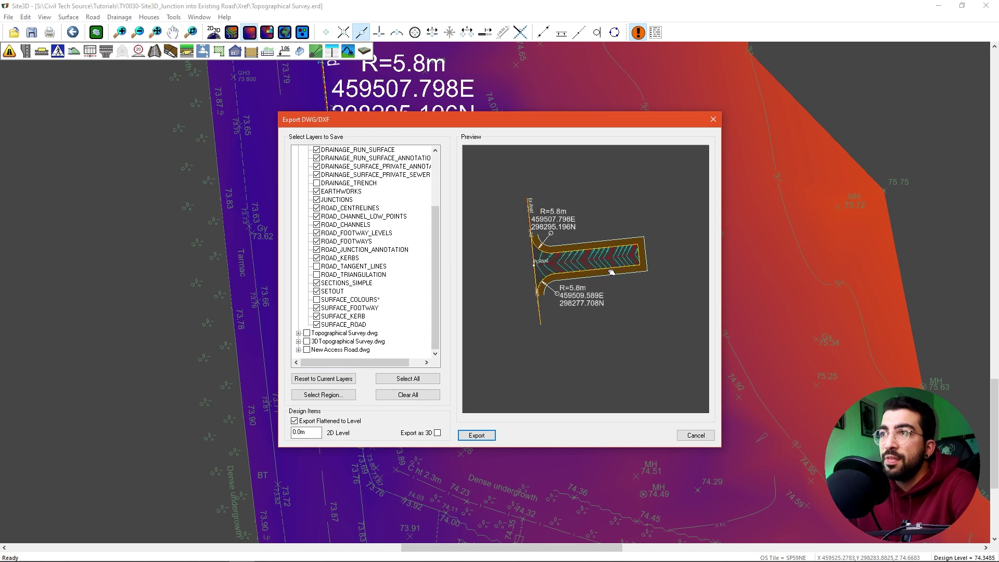
middle_drag(584, 259, 654, 281)
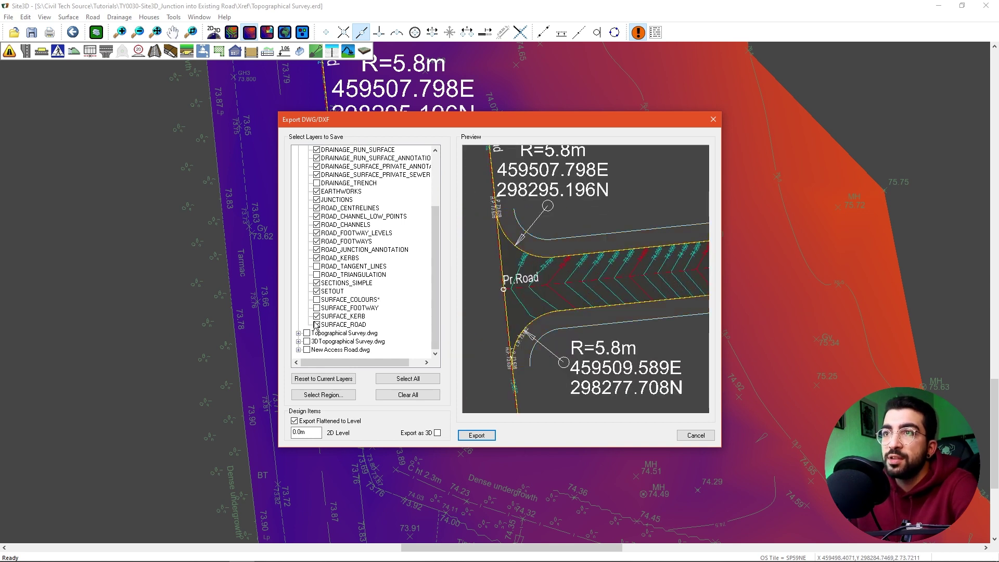
Export the design as S3D_Export_Proposed Access.dwg into the TY0030-Site3D_Junction into Existing Road folder
click(476, 435)
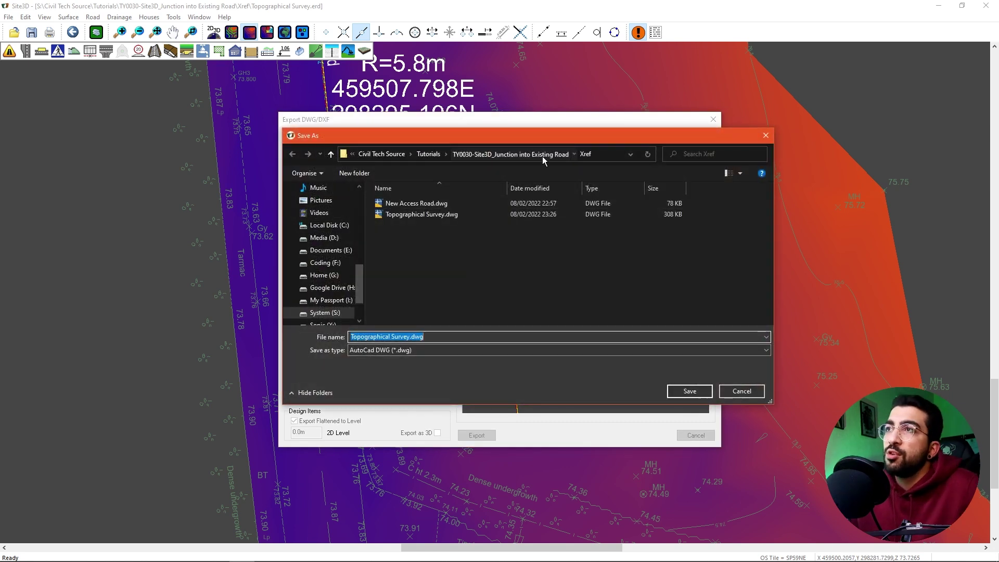
click(541, 156)
click(427, 337)
double_click(414, 337)
drag(409, 337, 264, 323)
text(S3D)
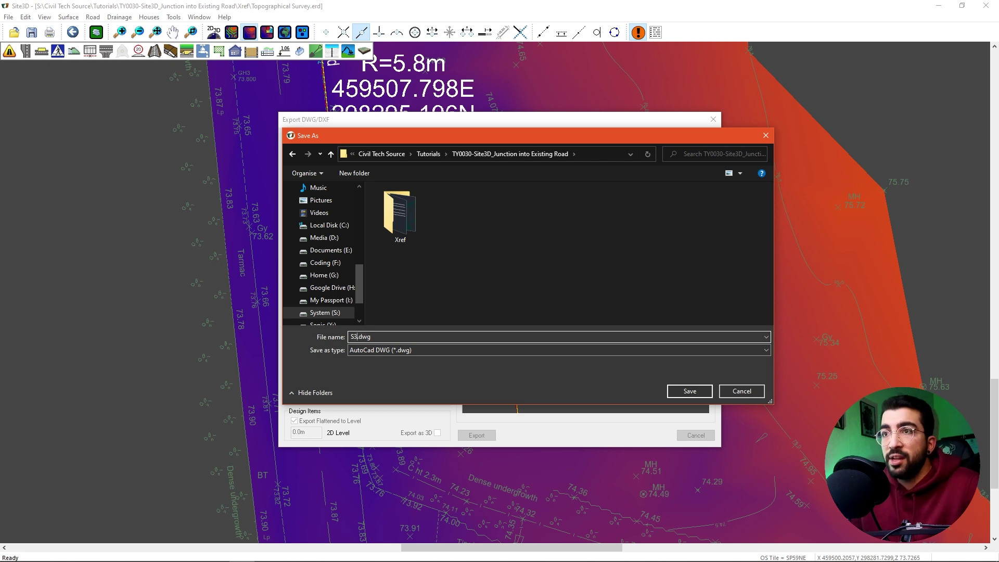
text(_e)
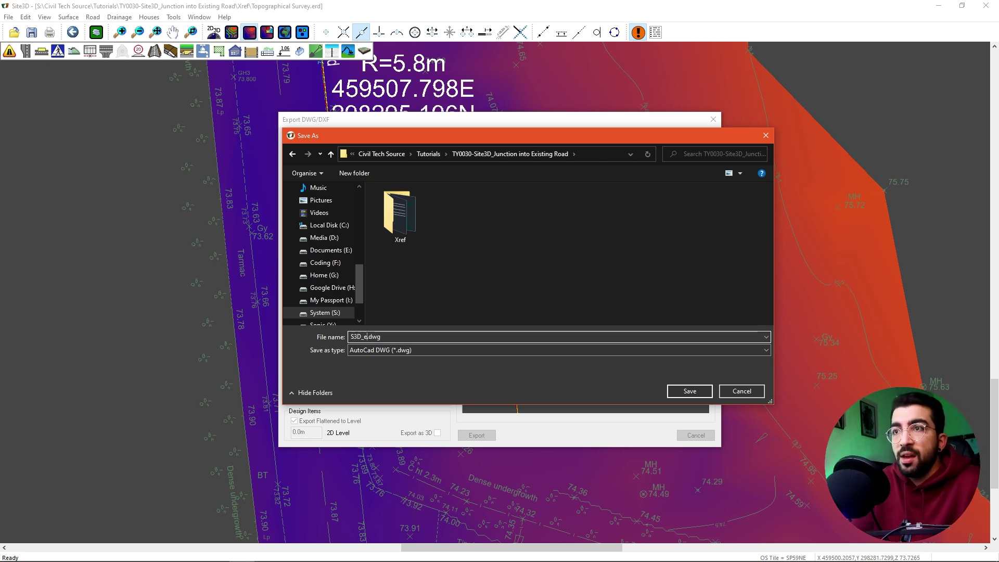
text(x)
text(o)
text(port)
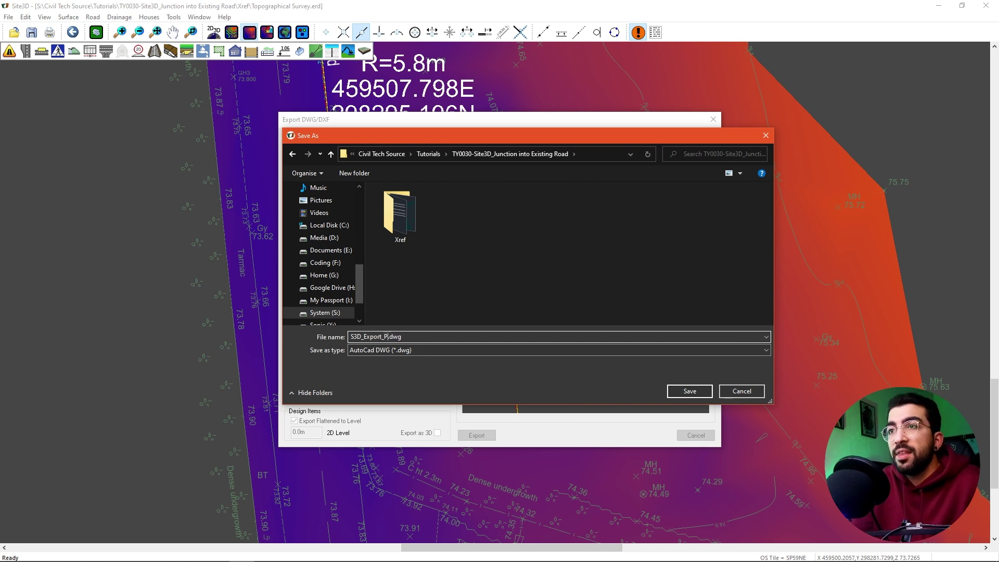
text(_Proposed Acces)
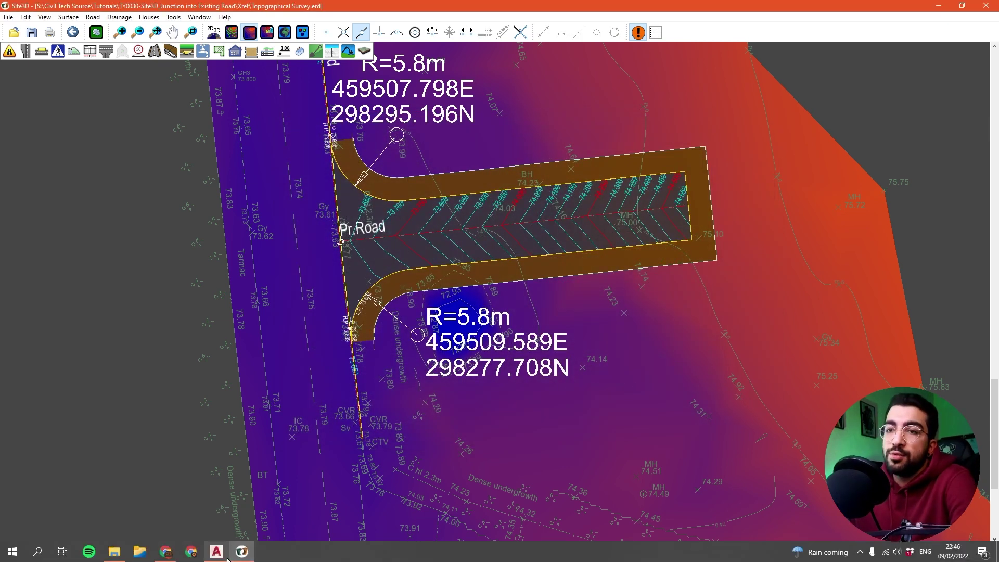
Switch to AutoCAD, open S3D_Export_Proposed Access.dwg and fit the whole drawing in view
click(217, 551)
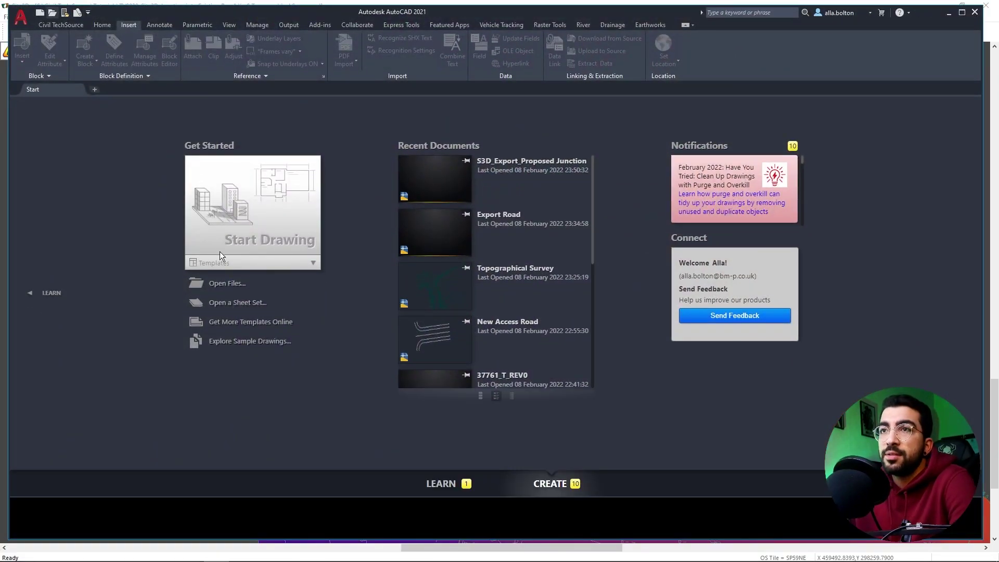
key(ctrl+o)
click(319, 208)
click(633, 384)
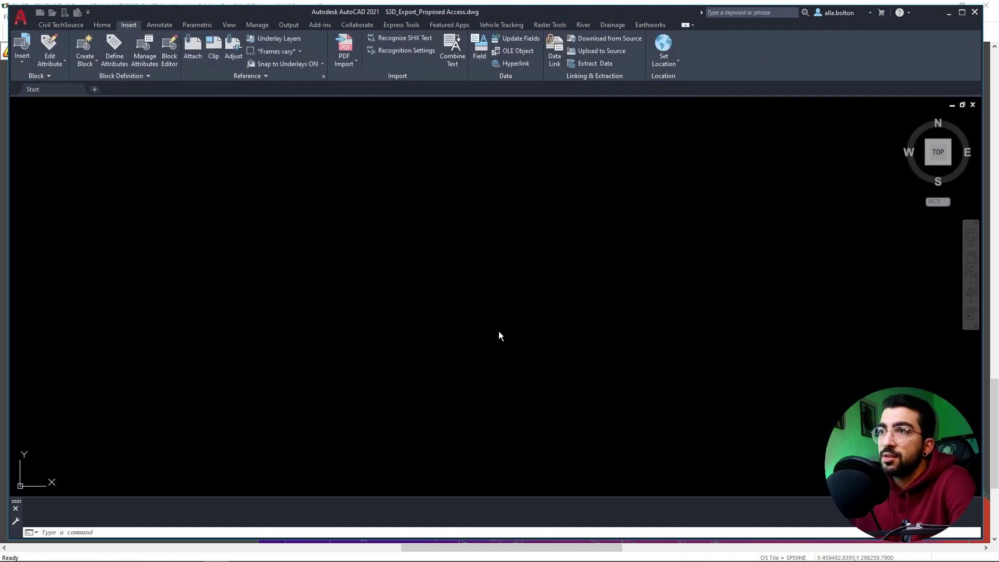
middle_click(471, 256)
middle_click(470, 256)
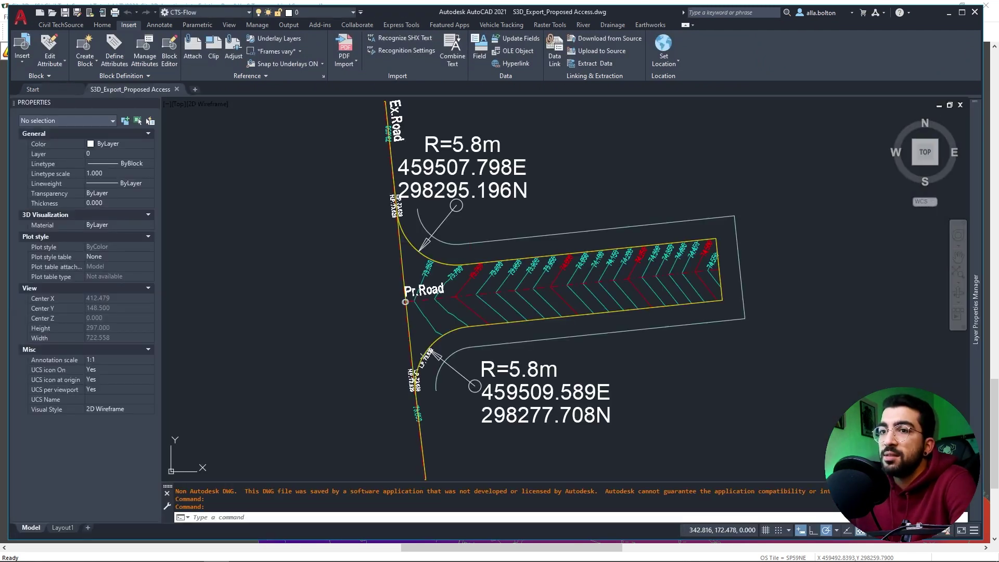
Examine the contour lines and their level labels along Pr.Road in the exported drawing
scroll(441, 308, up, 6)
scroll(440, 307, up, 1)
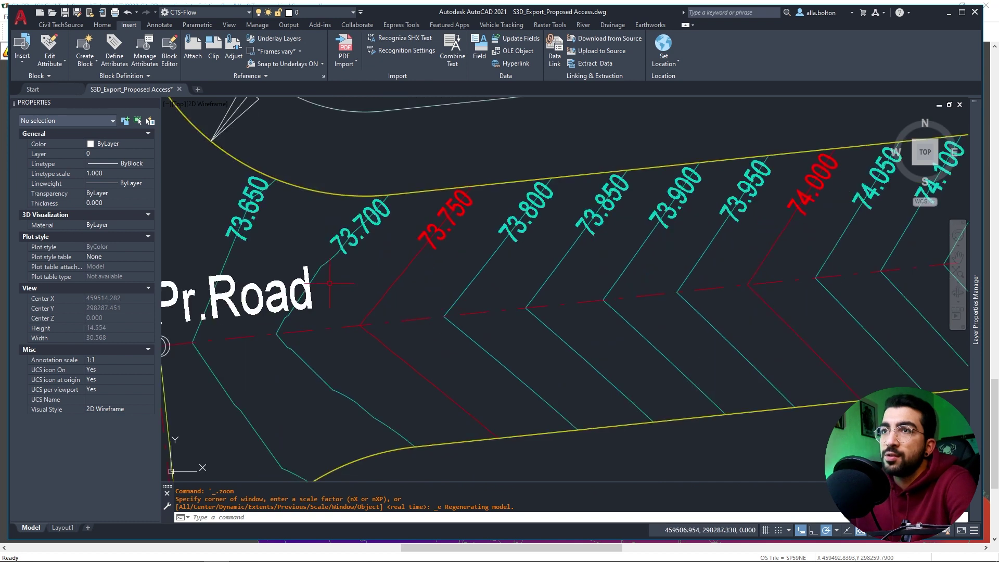
scroll(353, 287, down, 1)
click(386, 274)
key(Escape)
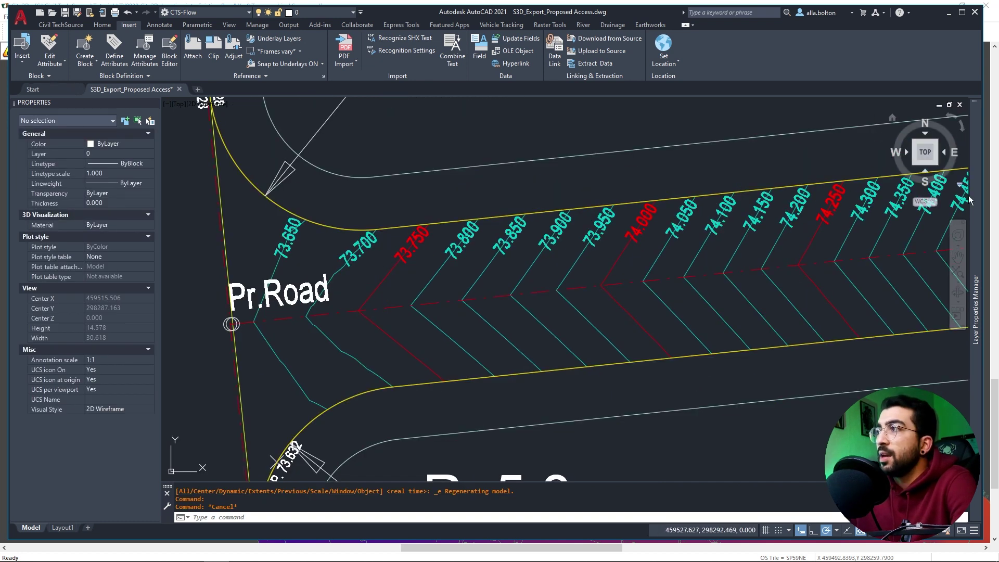
Review the exported drawing's layers one by one, from CONTOURS_PROMINENT to ROAD_JUNCTION_ANNOTATION
mouse_move(972, 200)
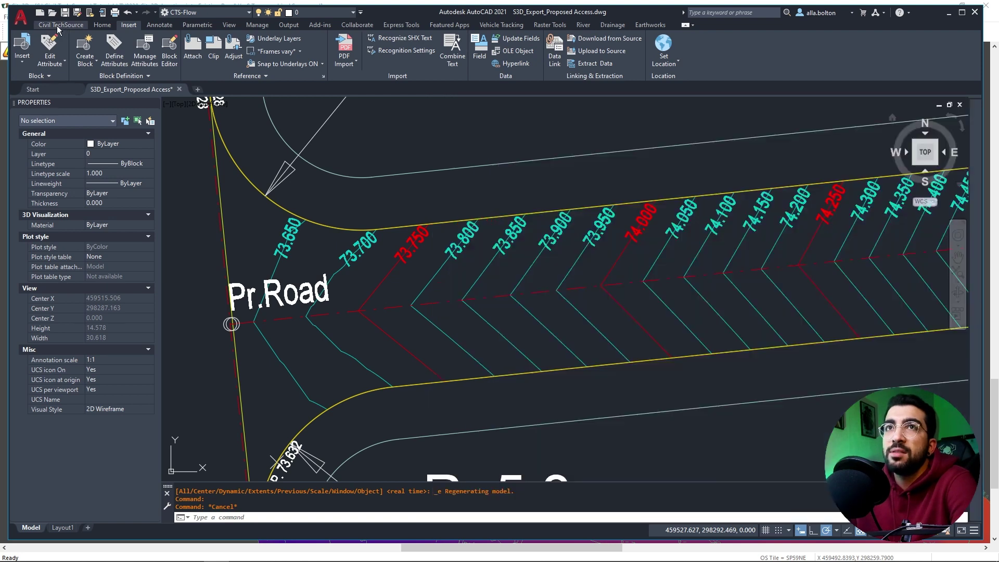
click(61, 25)
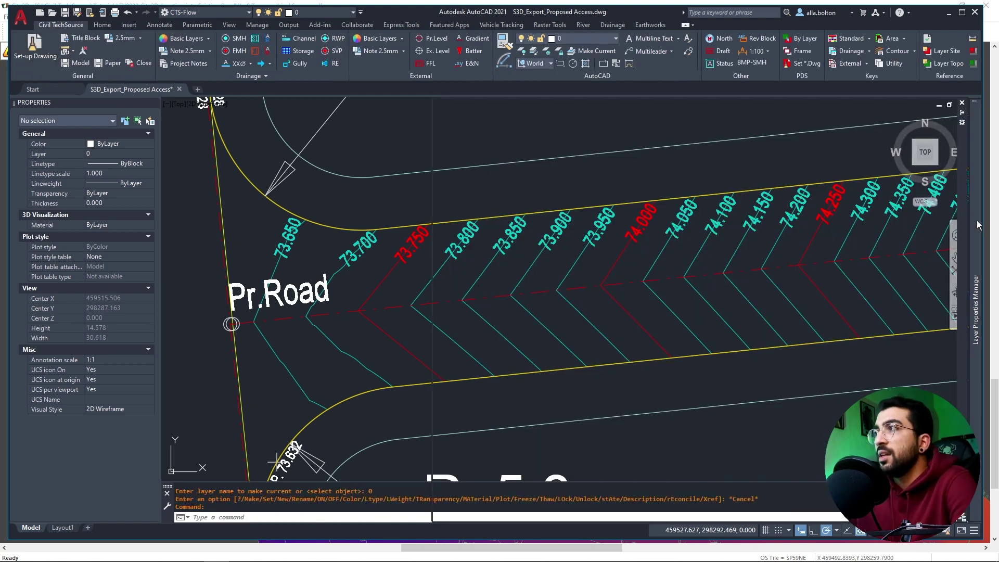
mouse_move(975, 226)
click(614, 152)
click(616, 170)
click(615, 181)
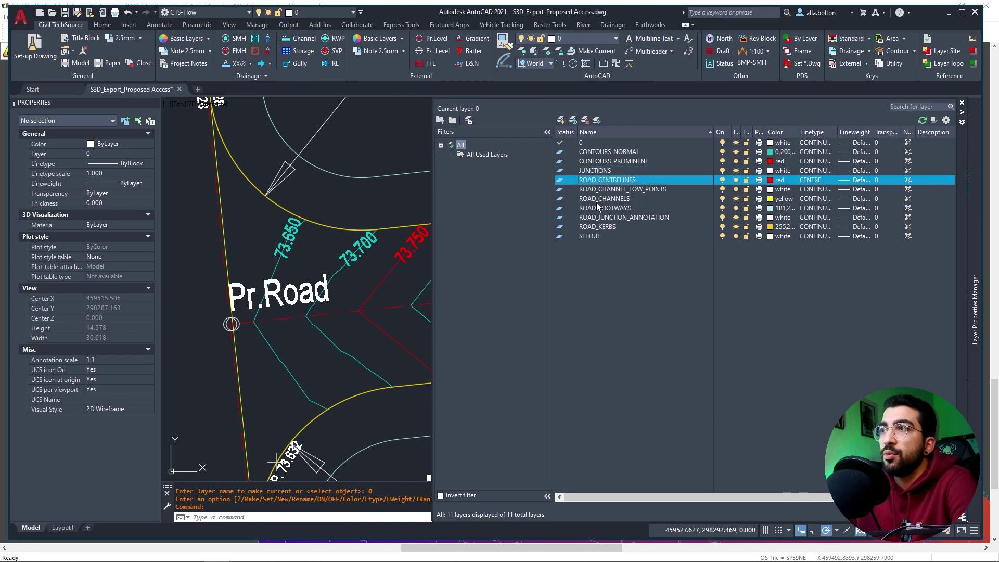
click(597, 200)
click(604, 208)
click(605, 217)
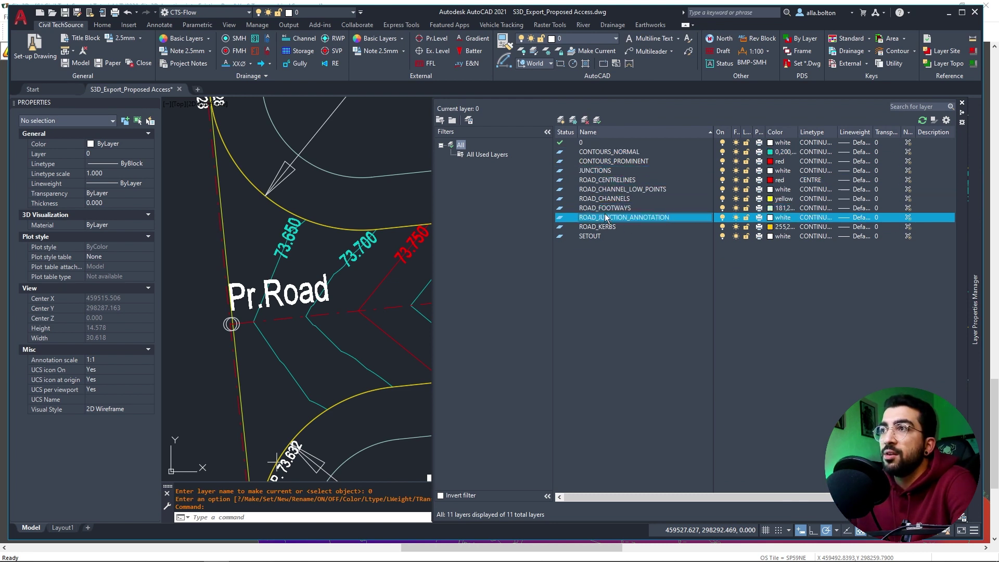
Inspect the exported junction radii, setting-out coordinates and access road layout, both close up and as a whole
scroll(314, 227, down, 3)
middle_drag(342, 254, 326, 272)
scroll(326, 272, up, 2)
scroll(294, 308, up, 3)
scroll(410, 276, down, 5)
scroll(411, 277, down, 3)
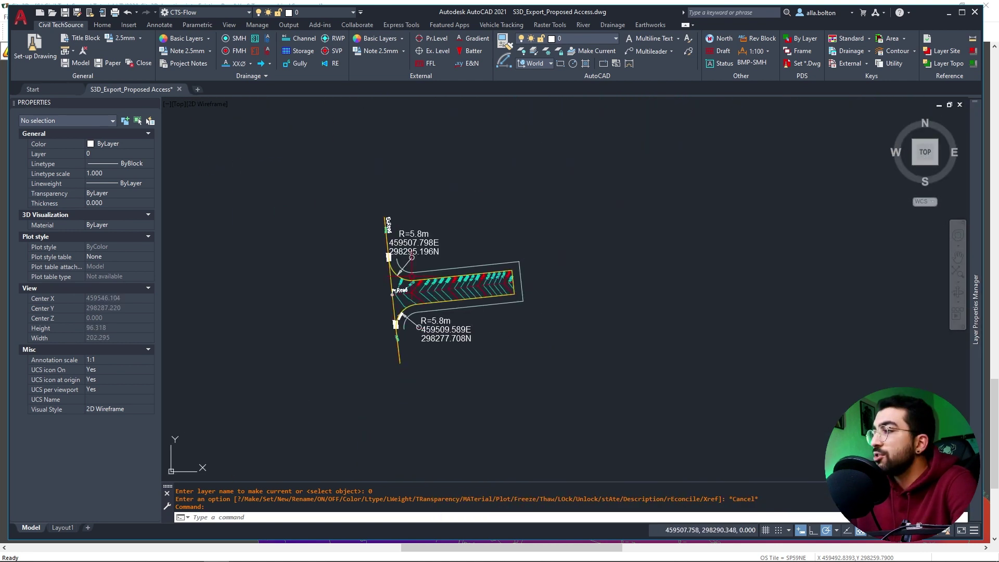
scroll(412, 309, up, 4)
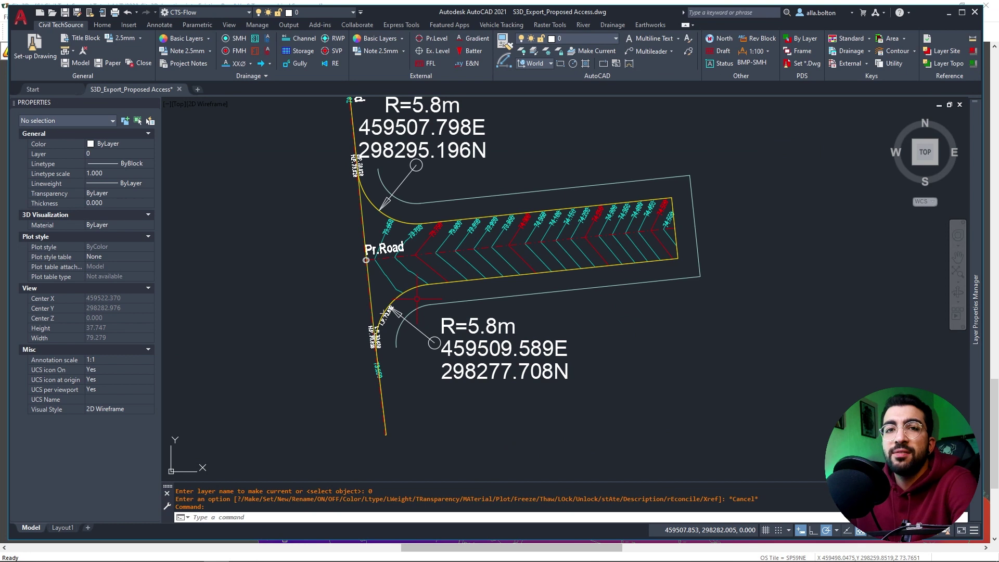